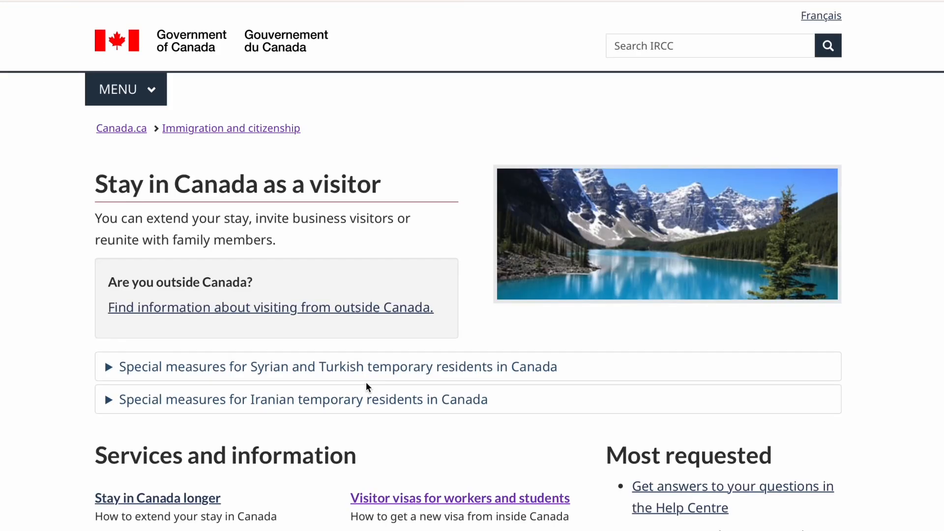
Open the 'Visitor visas for workers and students' guide and read through it
scroll(367, 383, "down", 4)
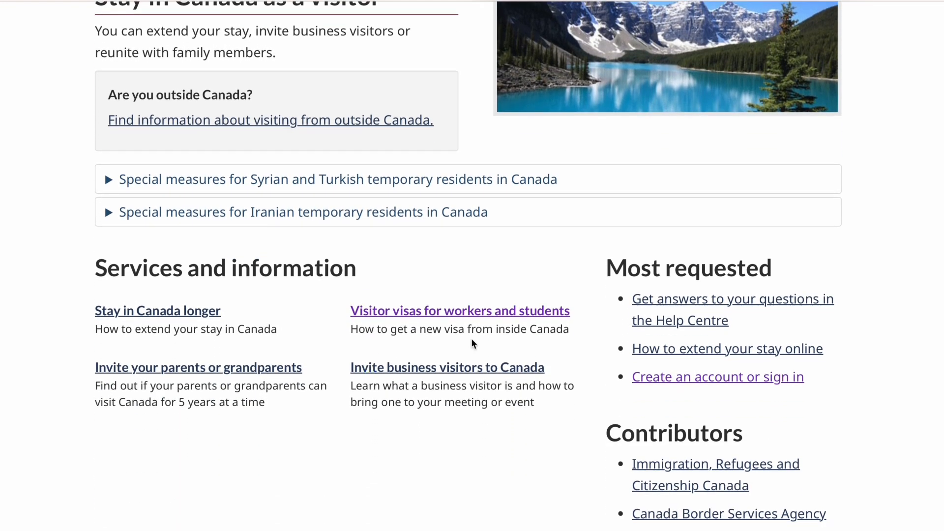
left_click(439, 315)
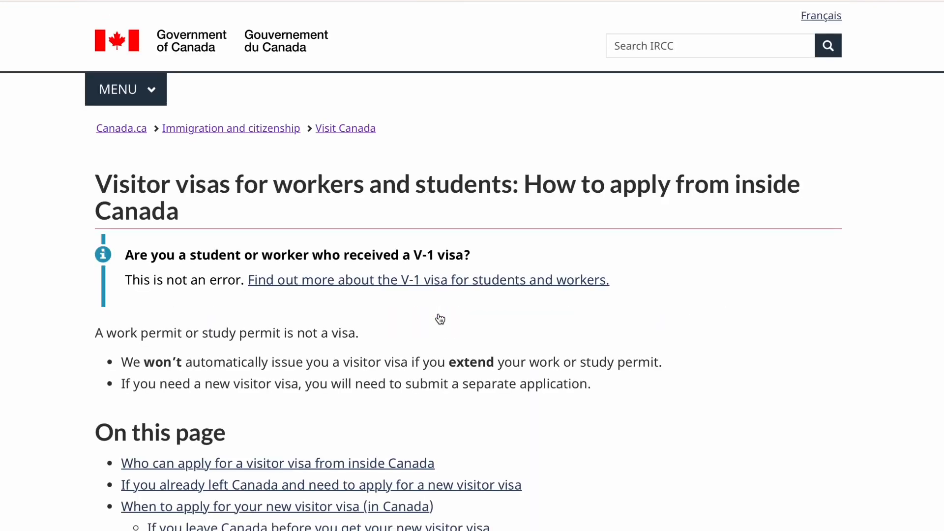
scroll(440, 319, "down", 4)
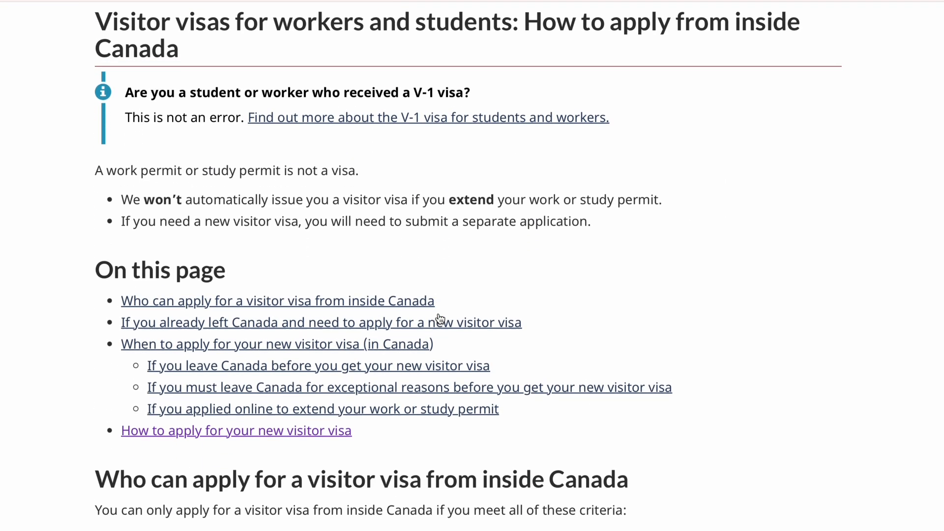
scroll(440, 319, "down", 2)
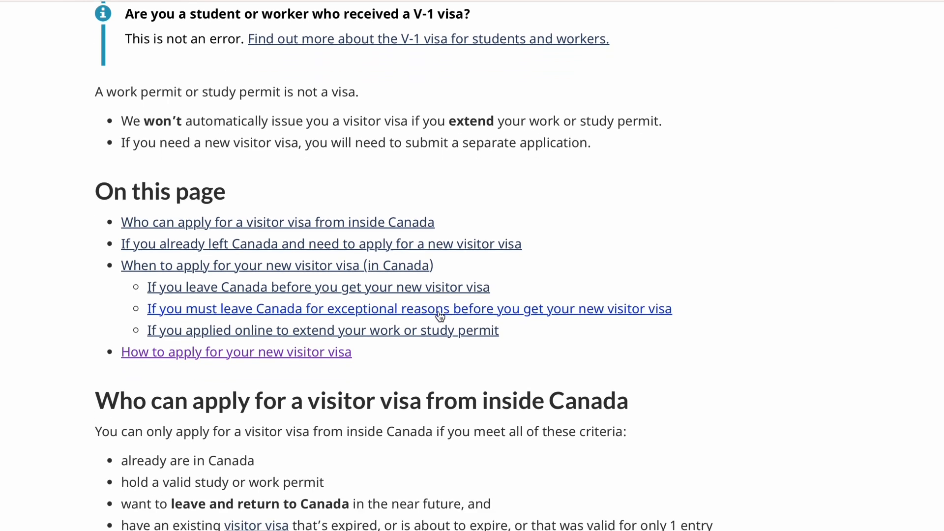
scroll(440, 317, "down", 6)
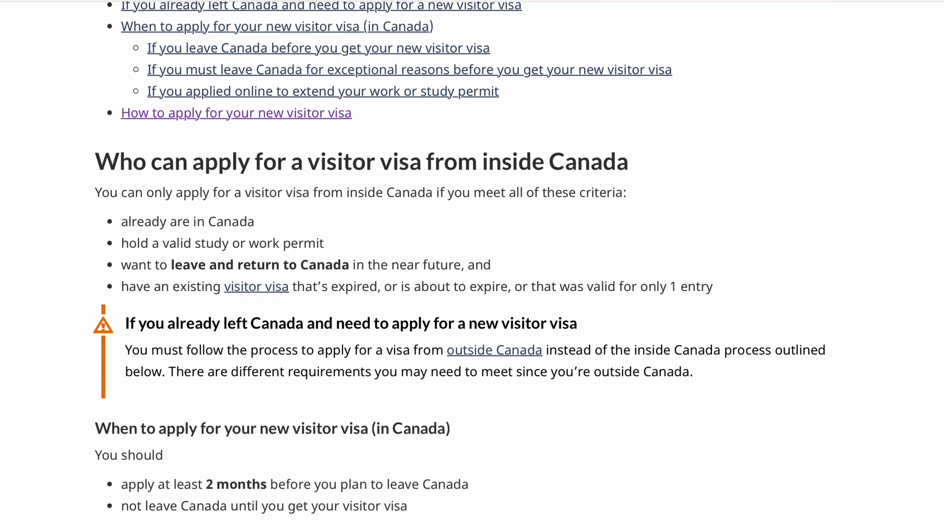
scroll(440, 315, "down", 5)
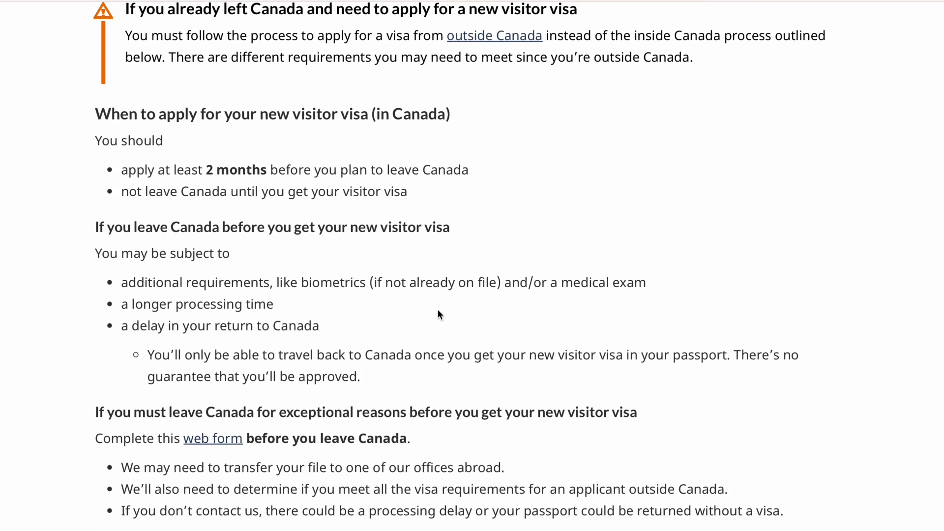
scroll(440, 315, "down", 4)
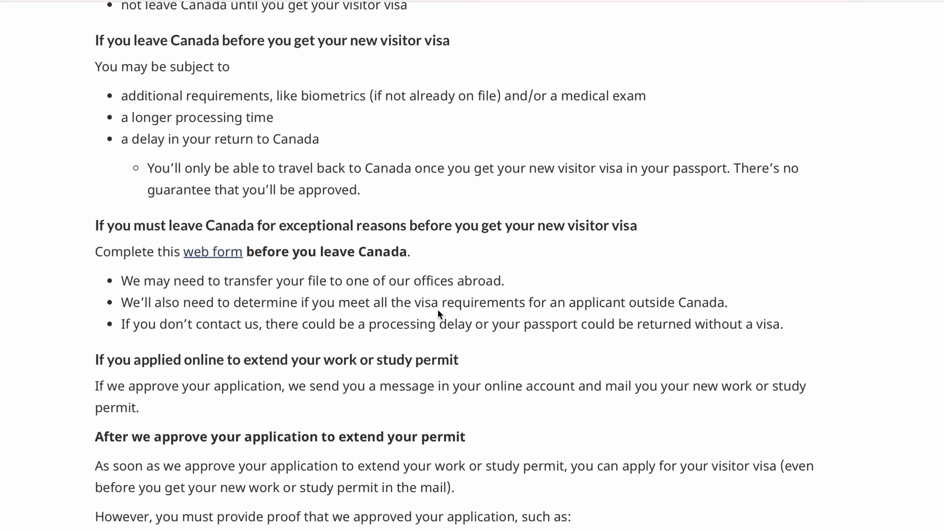
Finish reading the guide and continue to the IRCC secure account sign-in page
scroll(439, 314, "down", 6)
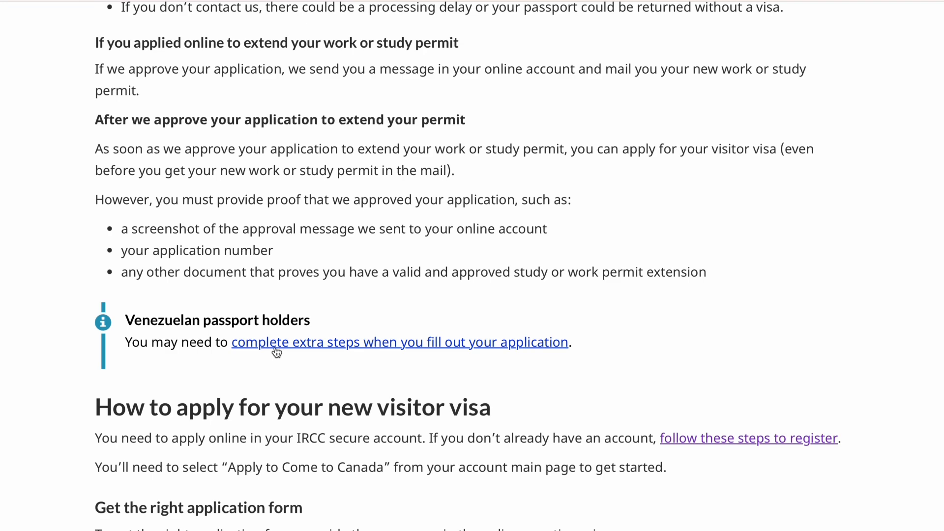
scroll(243, 362, "down", 4)
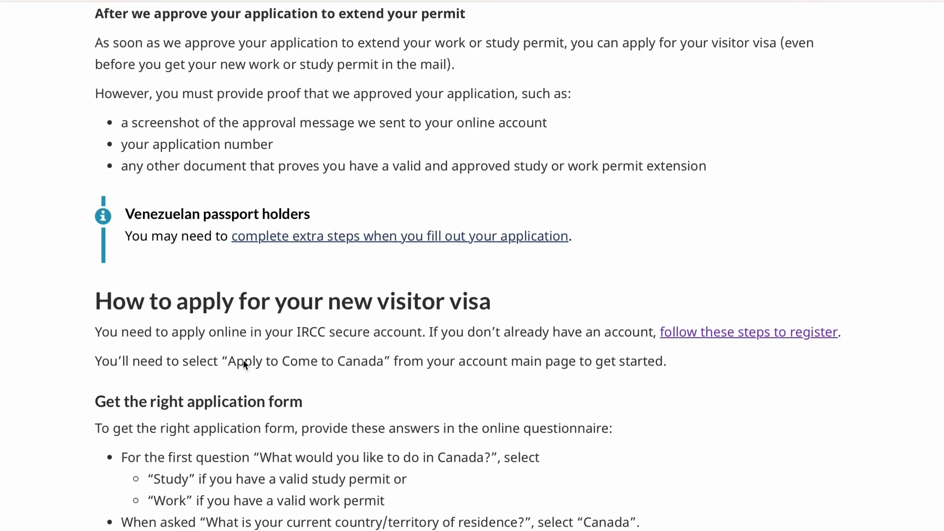
scroll(243, 362, "down", 5)
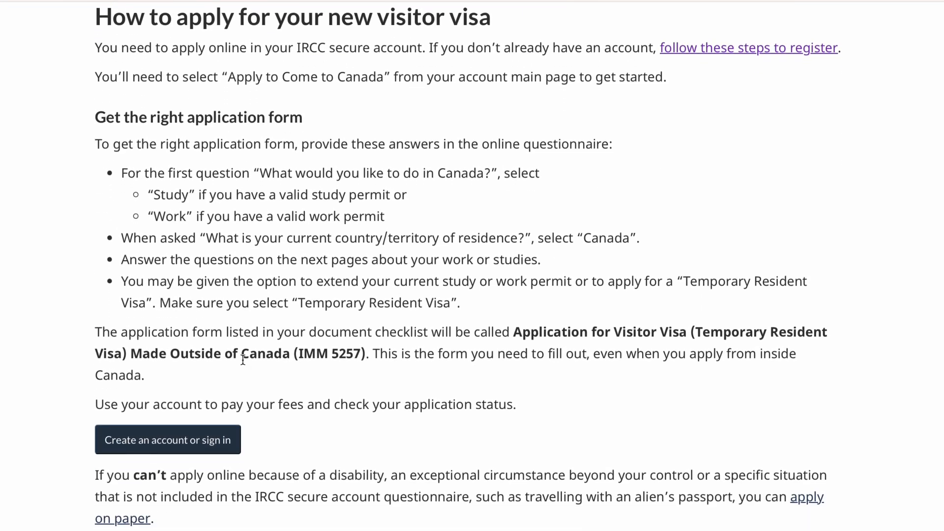
scroll(243, 360, "down", 3)
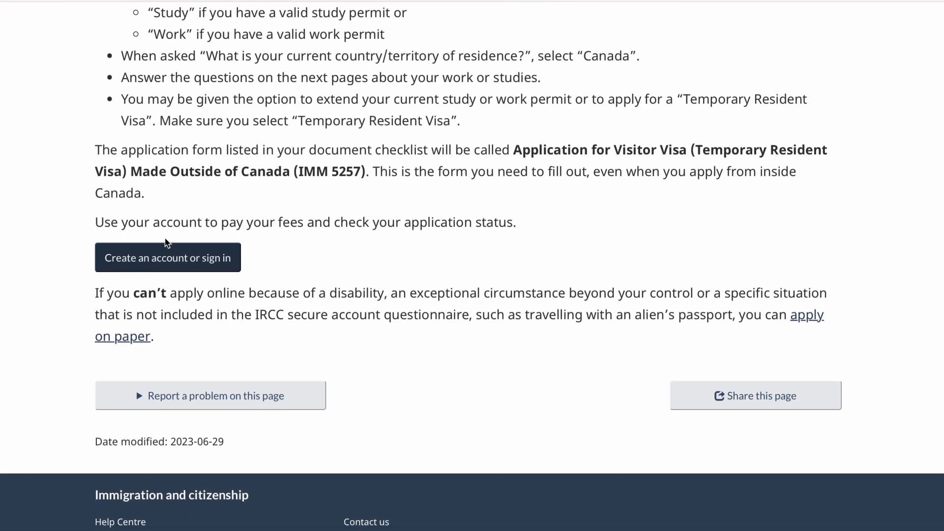
left_click(146, 269)
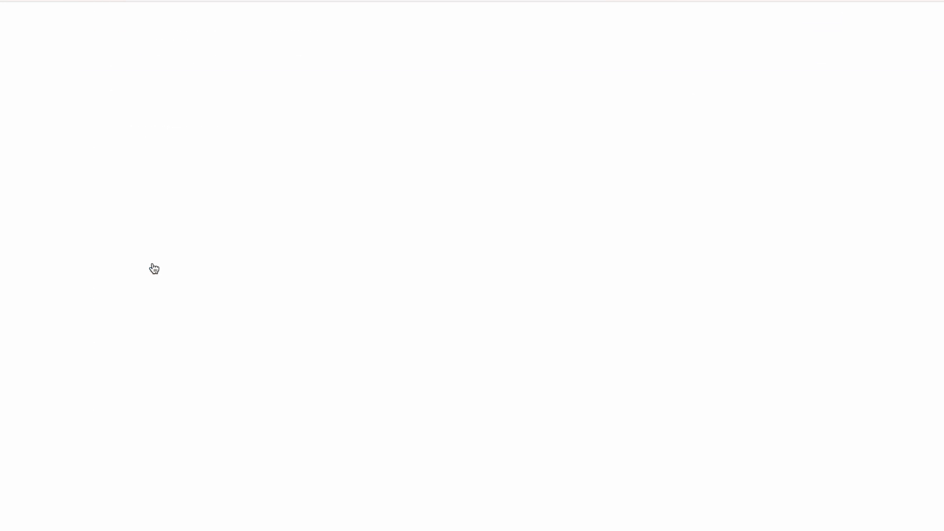
Find the sign-in options and open the page for registering a new IRCC secure account
scroll(154, 268, "down", 1)
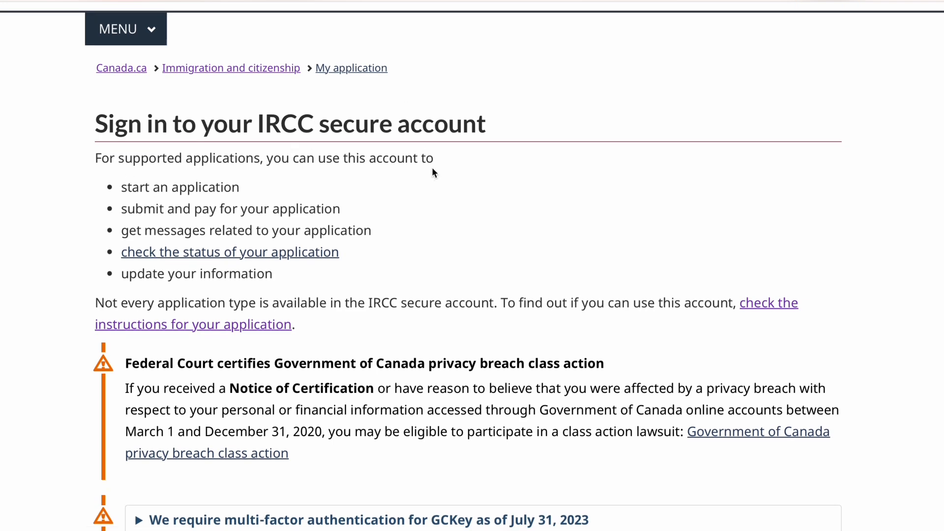
scroll(466, 238, "down", 3)
scroll(466, 238, "down", 5)
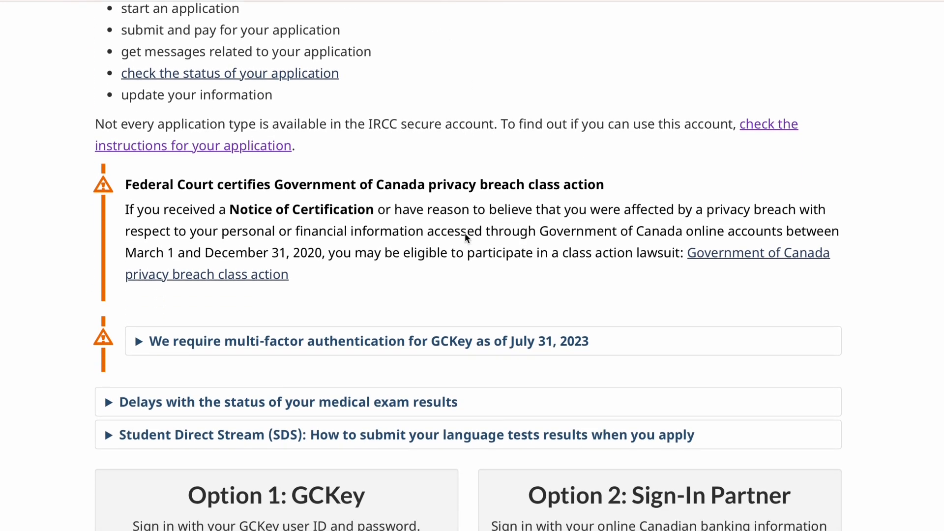
scroll(465, 237, "down", 2)
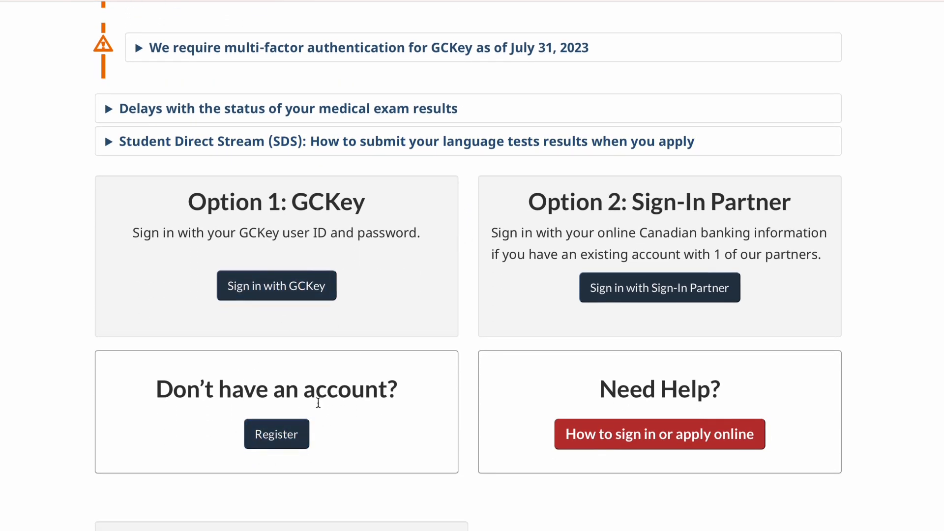
left_click(284, 439)
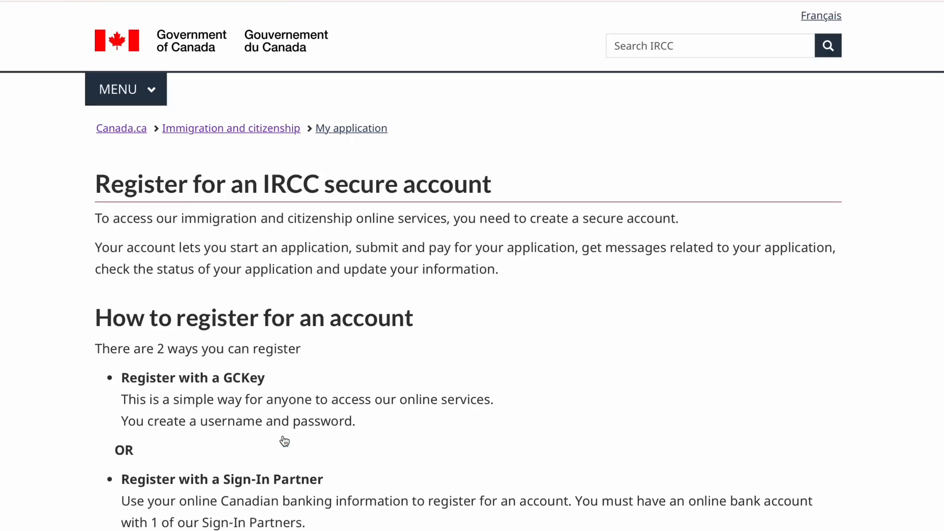
Go to the 'To register with GCKey' section and start GCKey registration
scroll(284, 439, "down", 5)
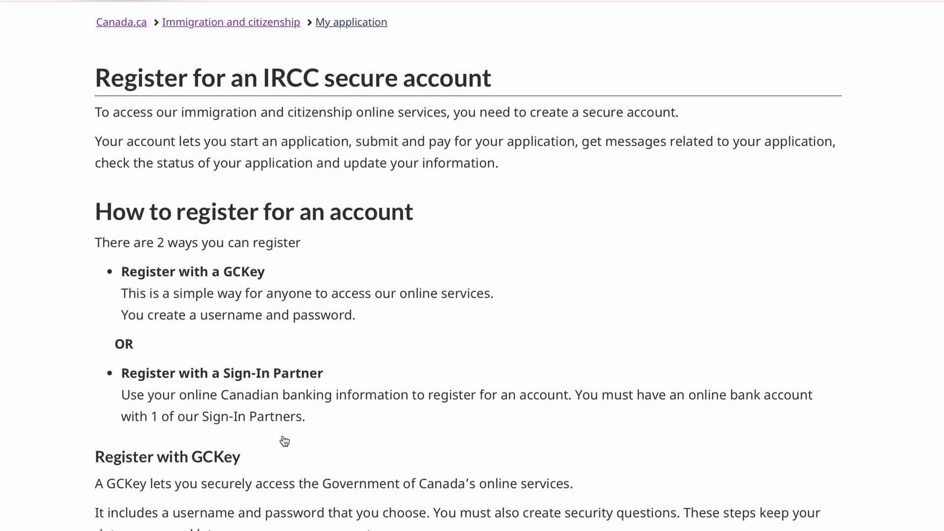
scroll(284, 439, "down", 3)
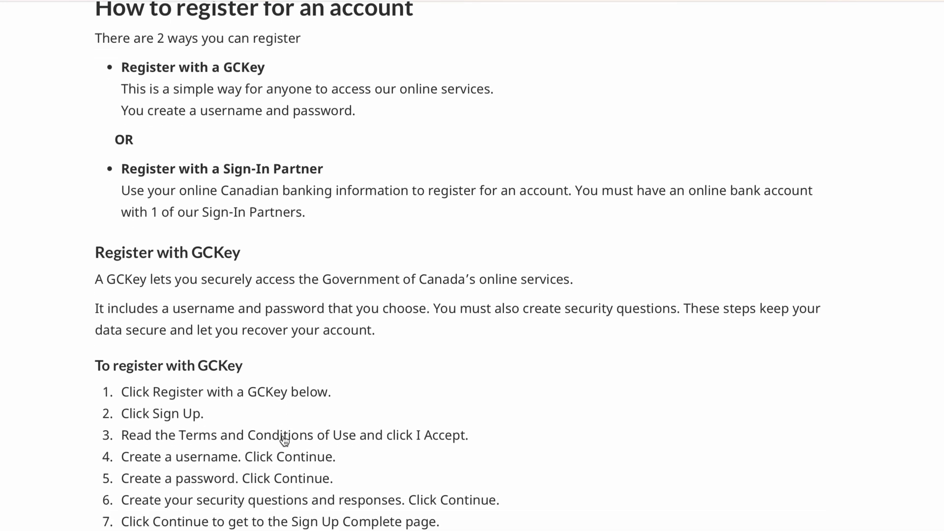
scroll(284, 439, "down", 3)
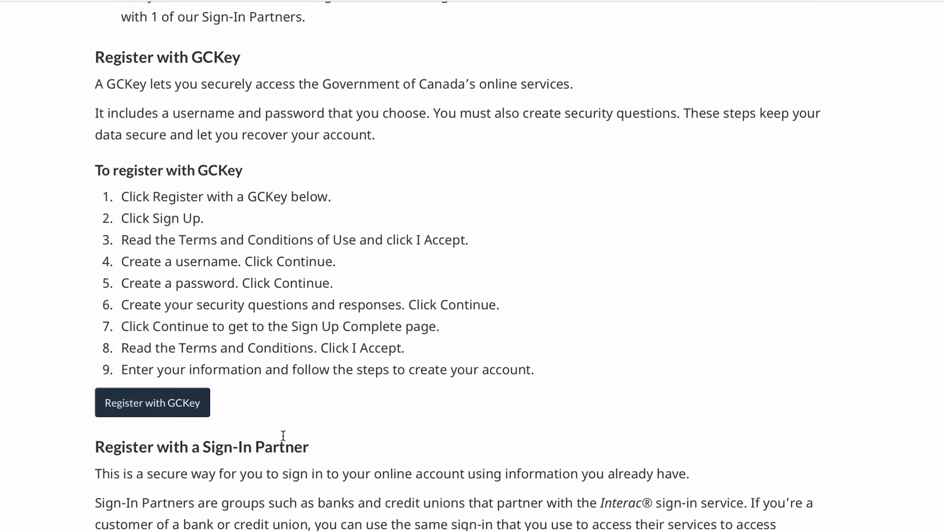
left_click(164, 369)
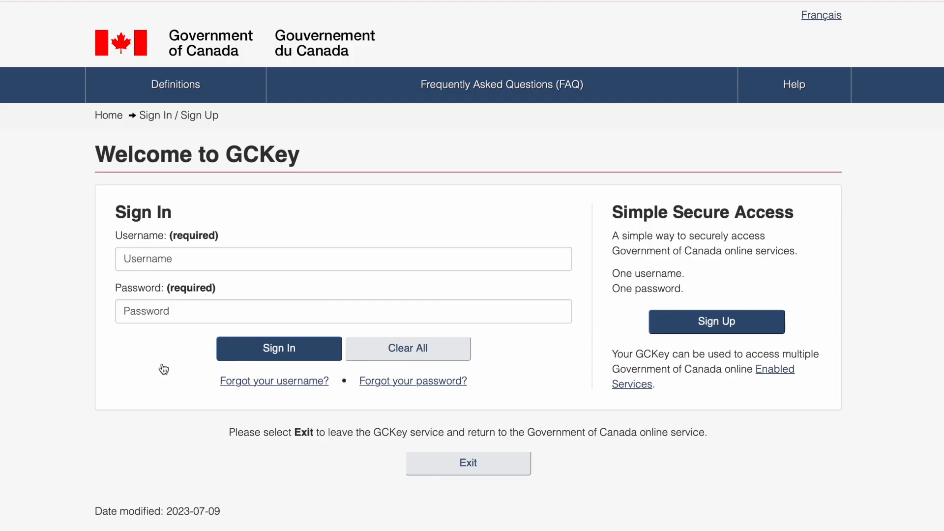
Enter a username on the GCKey welcome page, then choose Sign Up for a new account
left_click(249, 259)
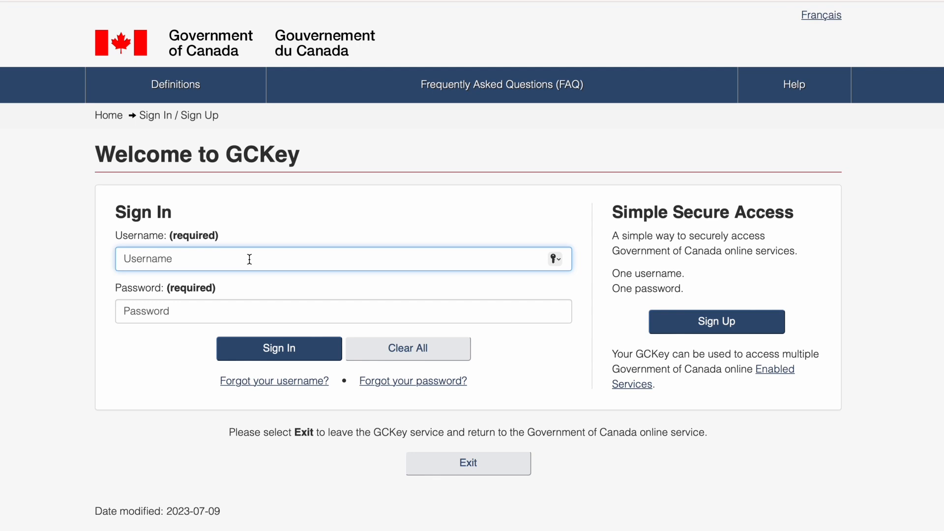
type("MichealJ")
left_click(193, 315)
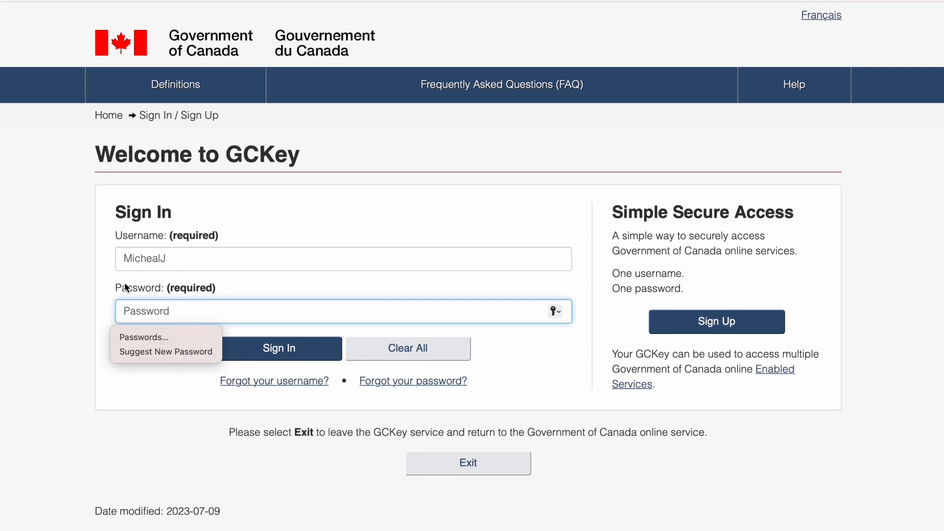
left_click(733, 318)
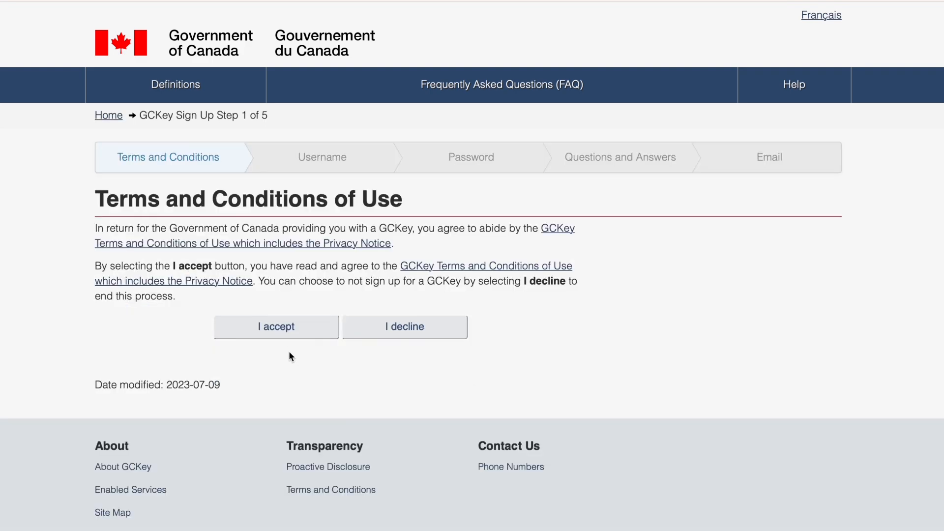
Accept the GCKey terms and conditions and submit a first username choice
left_click(273, 328)
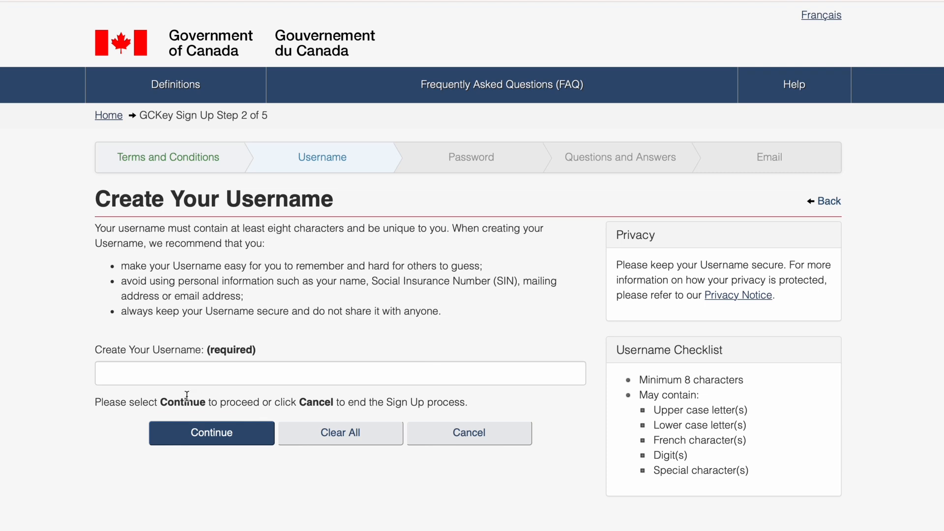
left_click(180, 379)
type("Micheaelj")
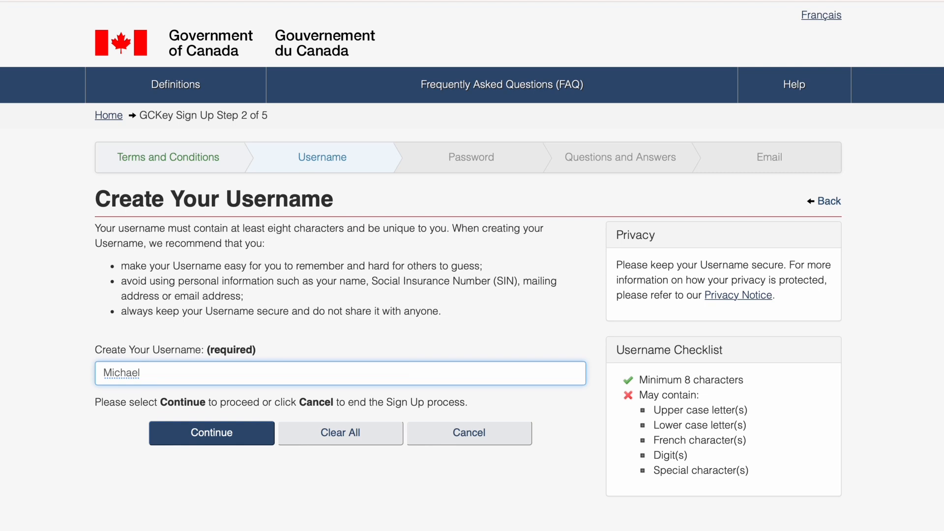
key("BackSpace")
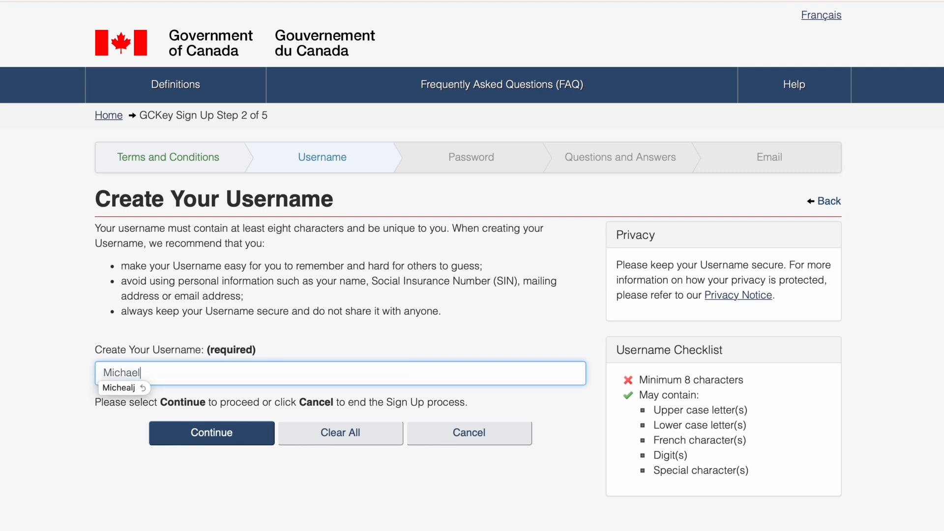
type("j")
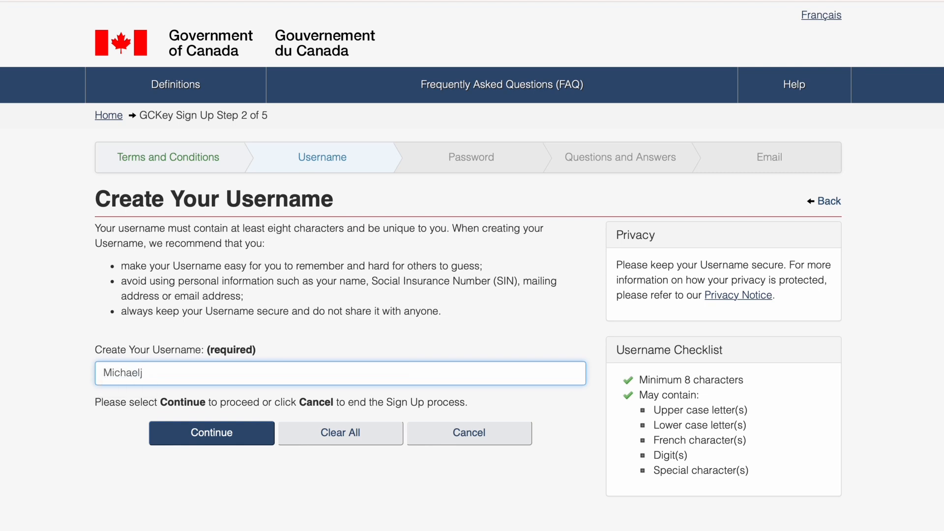
left_click(204, 433)
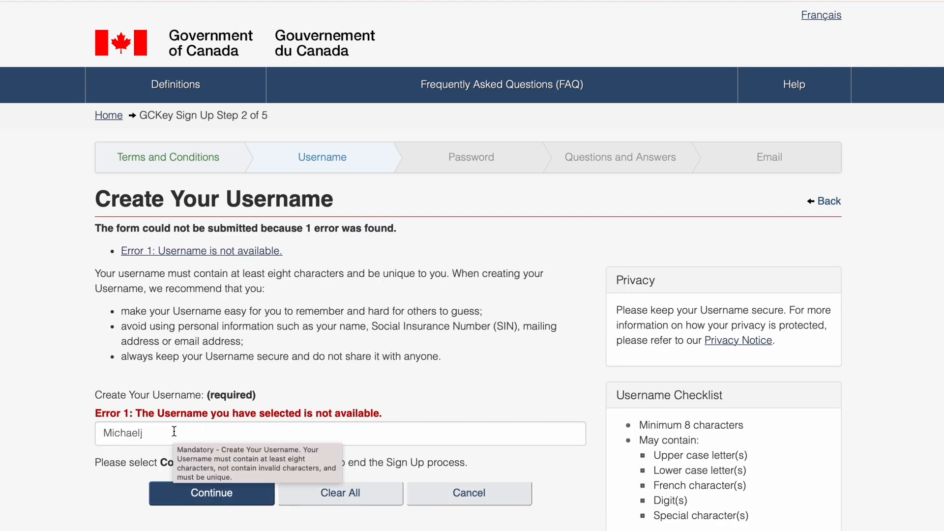
Lengthen the rejected username to meet the eight-character minimum and resubmit it
left_click(195, 435)
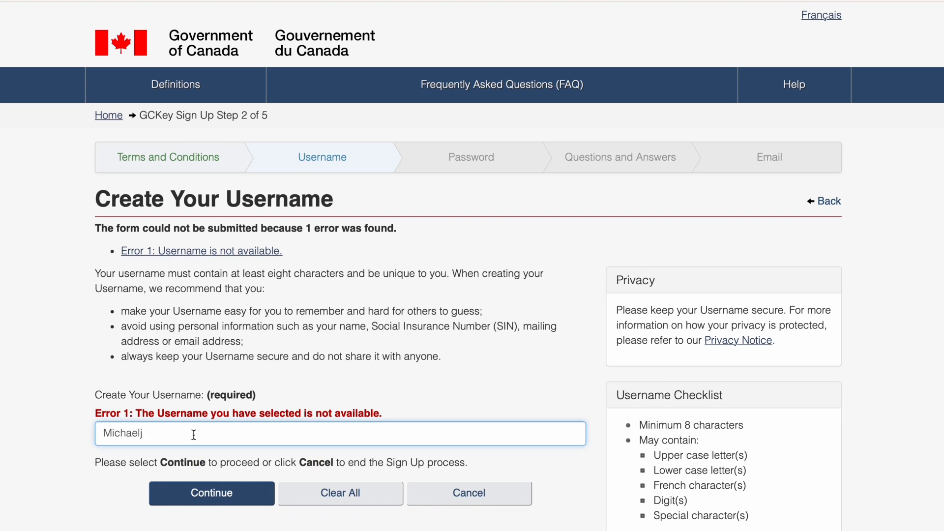
type("1")
left_click(240, 495)
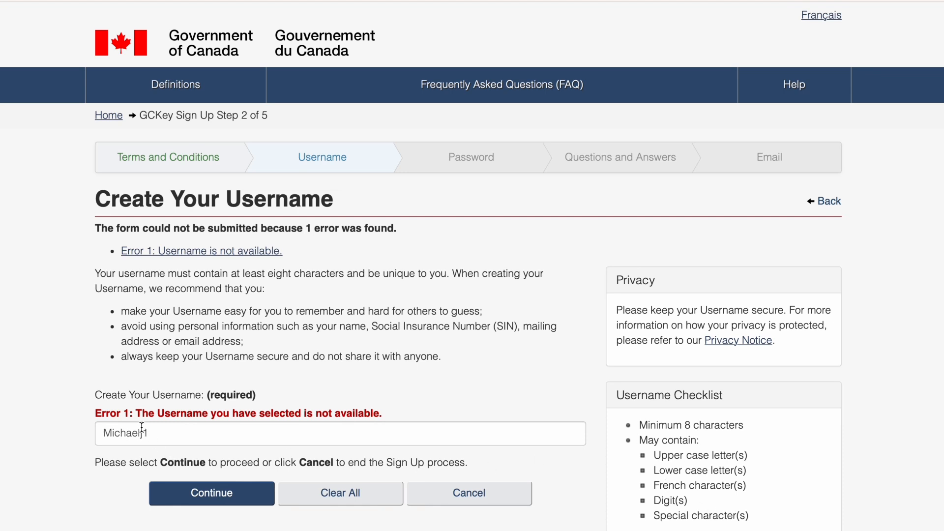
left_click(158, 431)
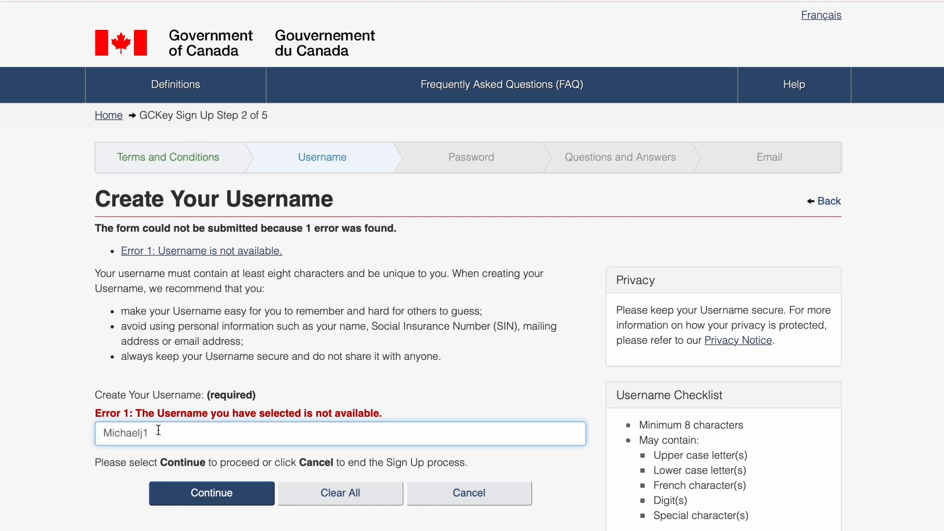
key("BackSpace")
key("BackSpace")
type("123j")
left_click(176, 496)
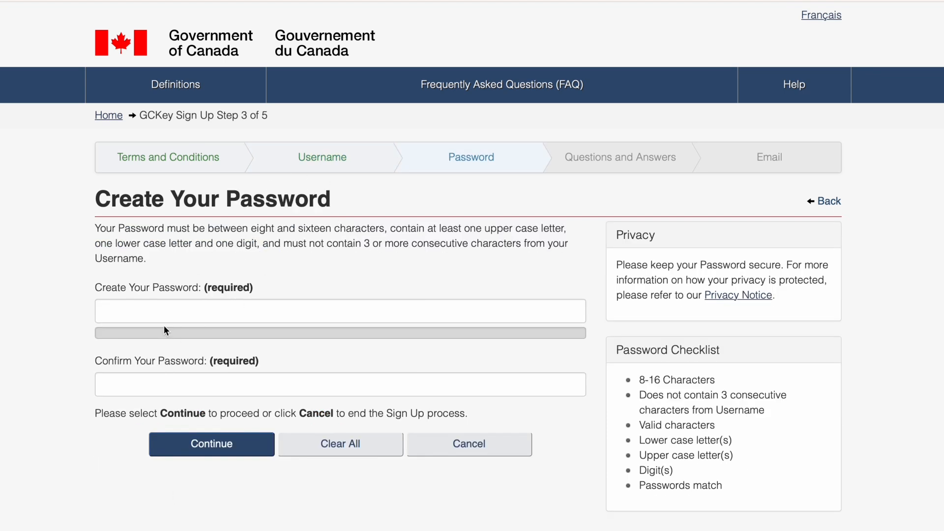
Enter a draft password, edit it, then clear it to start over
left_click(184, 307)
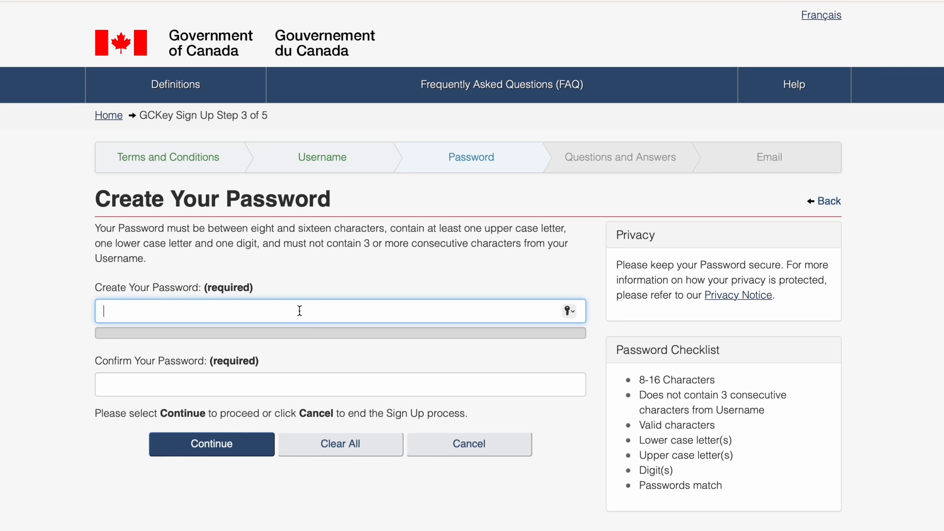
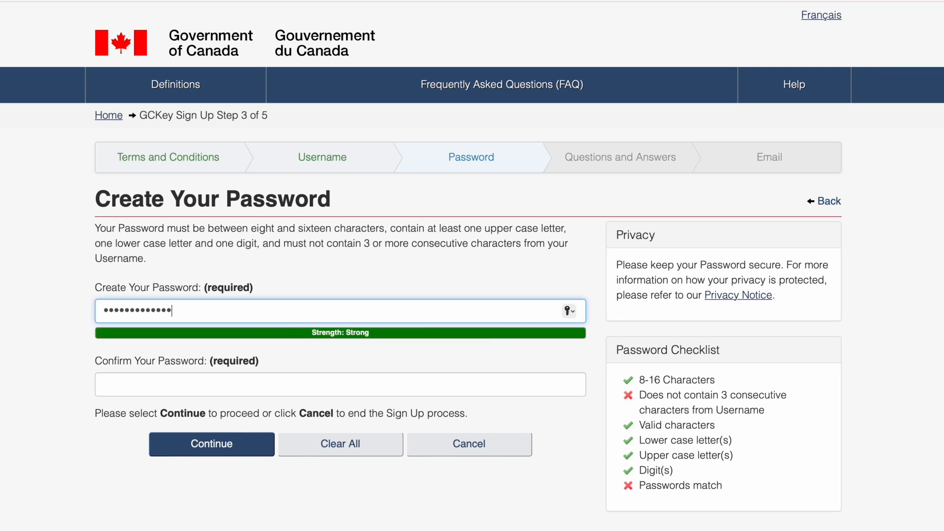
key("BackSpace")
key("BackSpace")
key("BackSpace")
key("BackSpace")
key("BackSpace")
key("BackSpace")
key("BackSpace")
key("BackSpace")
key("BackSpace")
key("BackSpace")
key("BackSpace")
key("BackSpace")
key("BackSpace")
key("BackSpace")
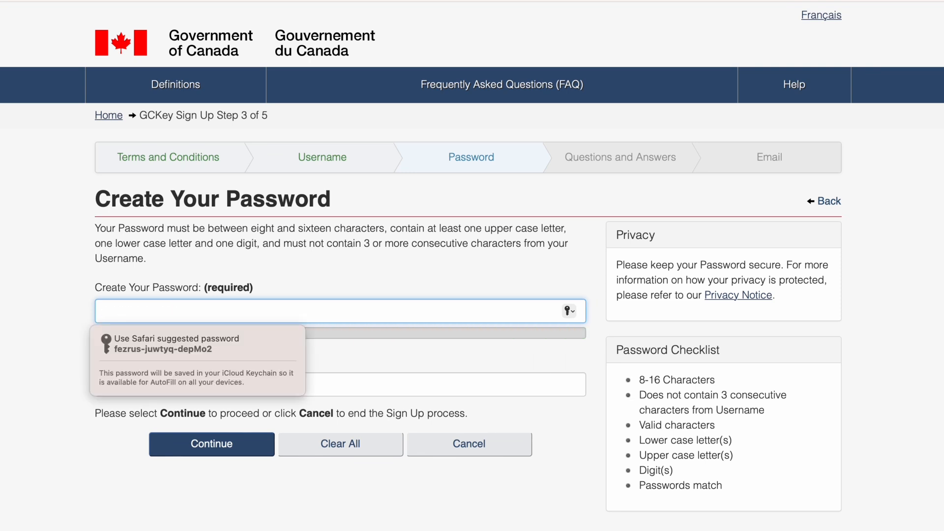
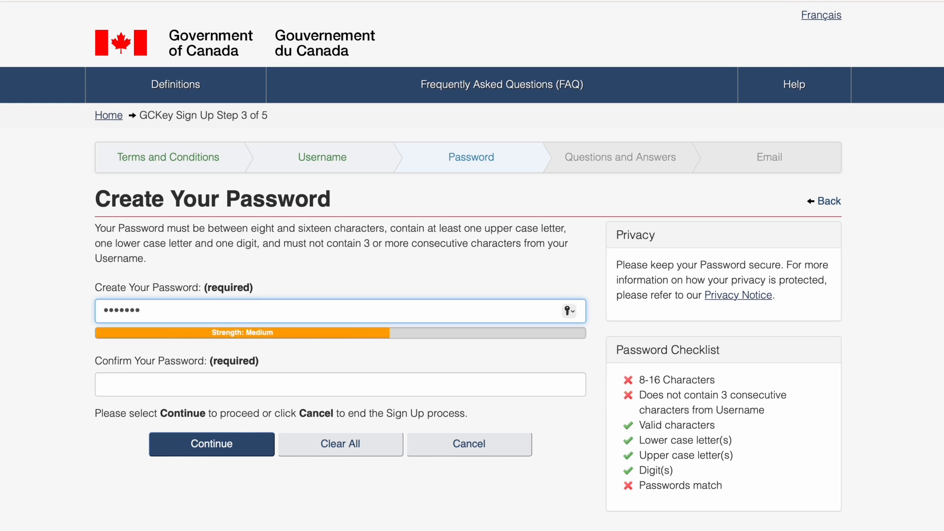
key("BackSpace")
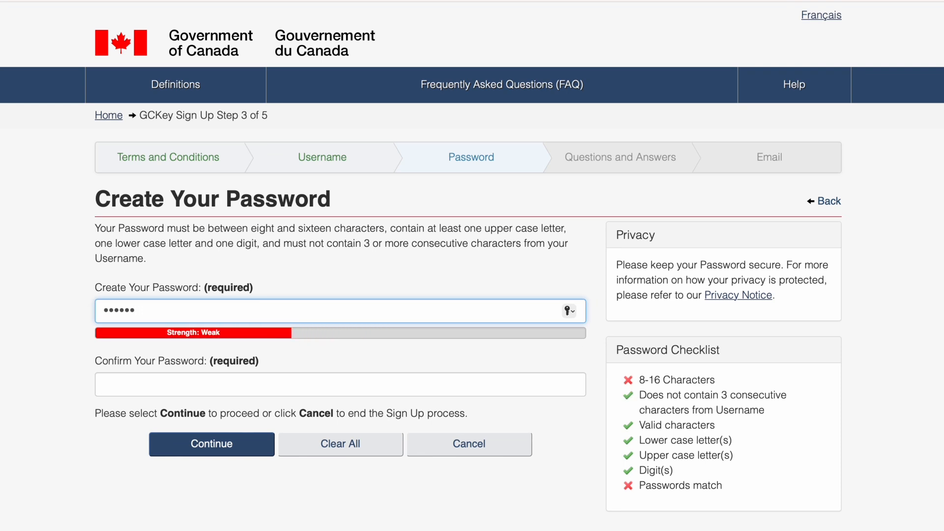
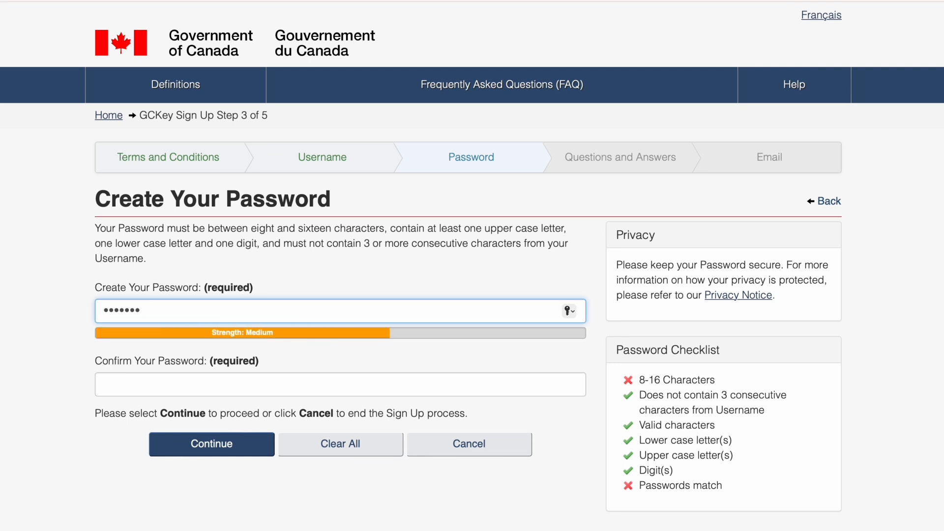
key("BackSpace")
key("BackSpace")
key("BackSpace")
key("BackSpace")
key("BackSpace")
key("BackSpace")
key("BackSpace")
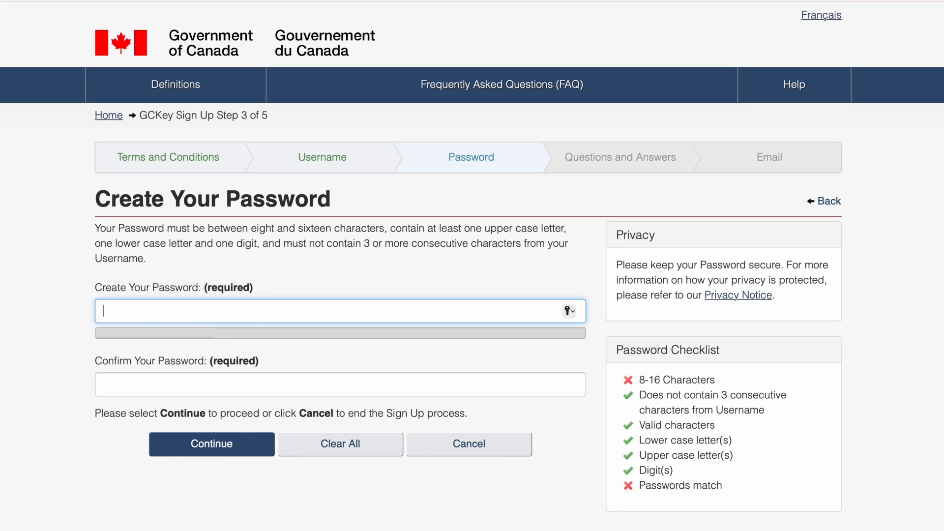
Type a strong password with capitals, confirm it, and continue to recovery questions
key("Caps_Lock")
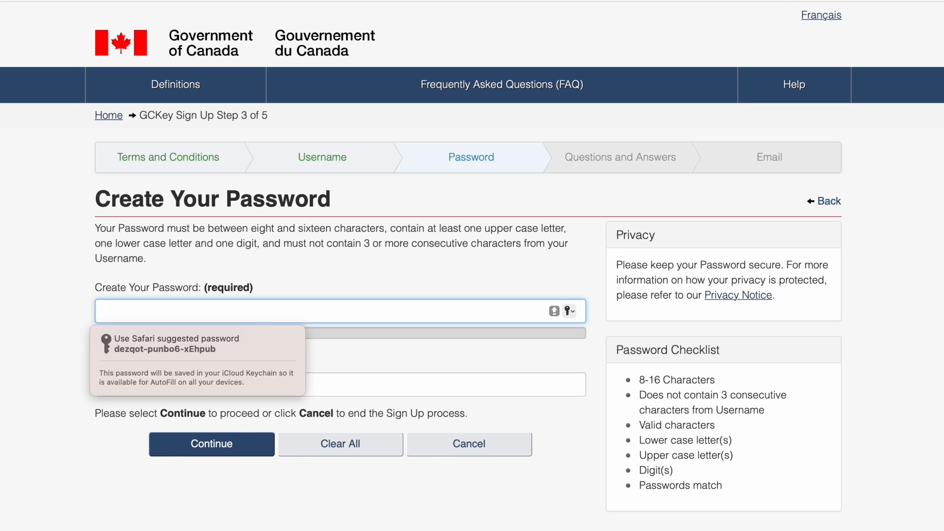
type("••••••••")
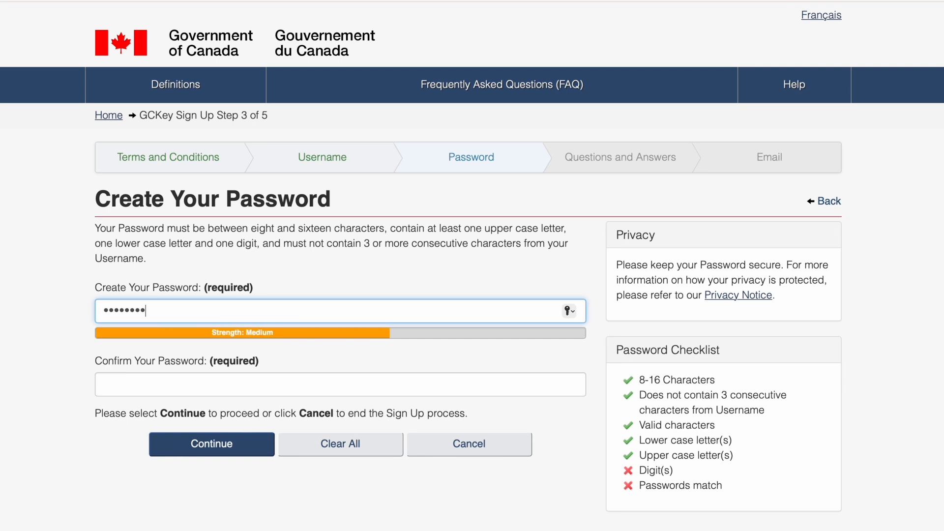
type("•")
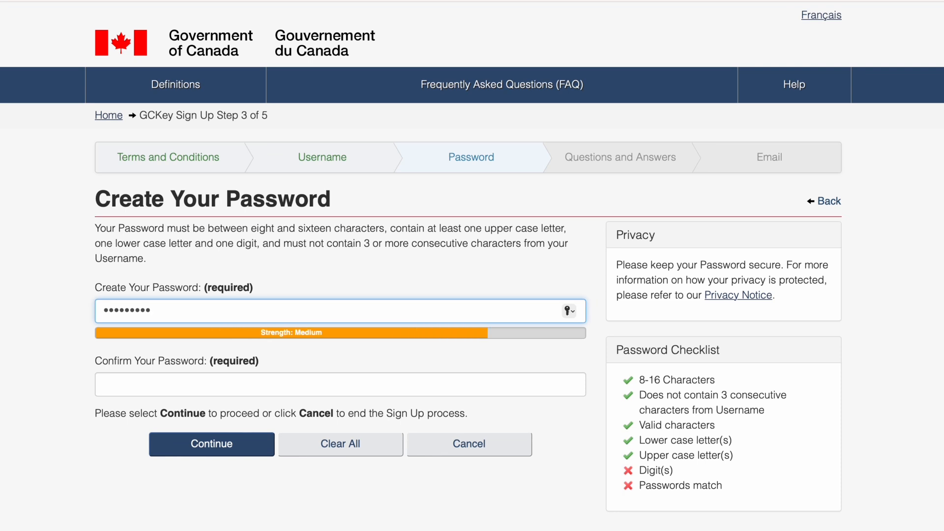
type("•")
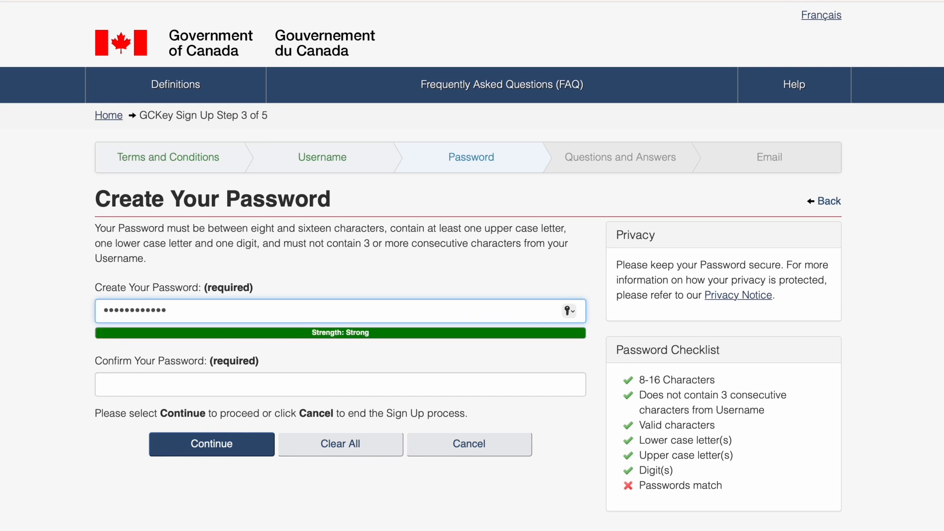
type("•")
key("BackSpace")
left_click(178, 387)
type("••••••")
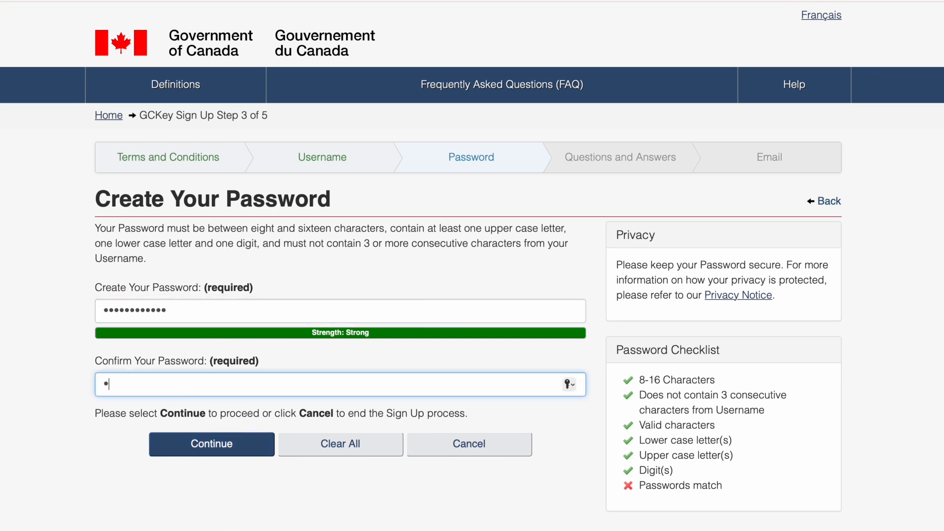
type("••••••")
left_click(217, 446)
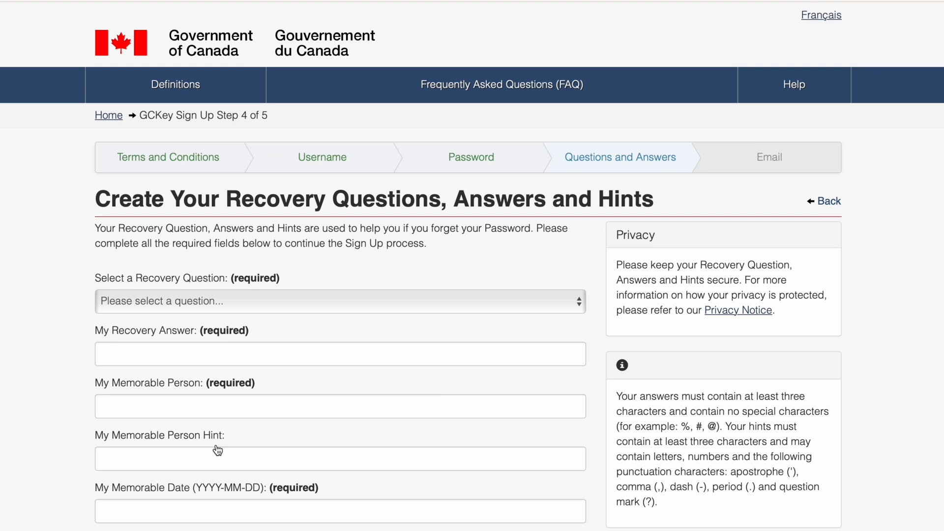
Choose the 'where I first met my significant other' recovery question and enter its answer
left_click(177, 302)
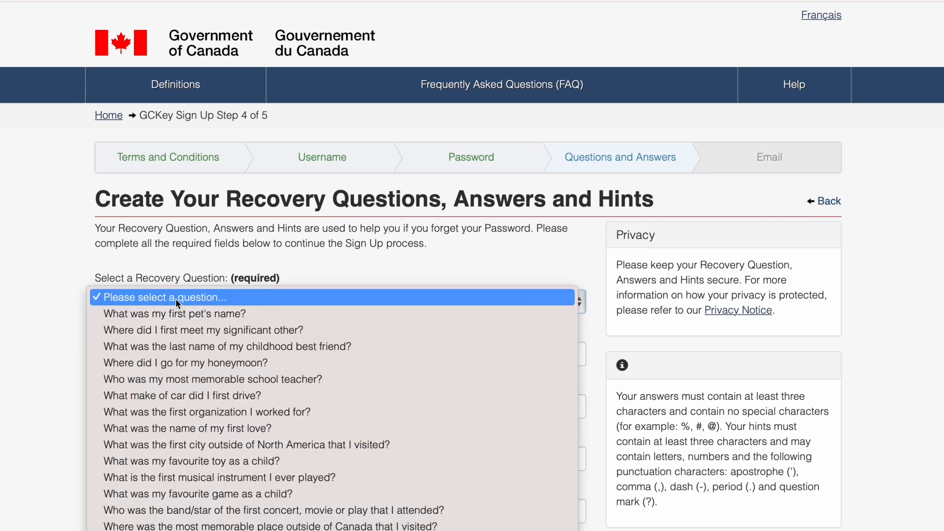
left_click(185, 330)
left_click(176, 352)
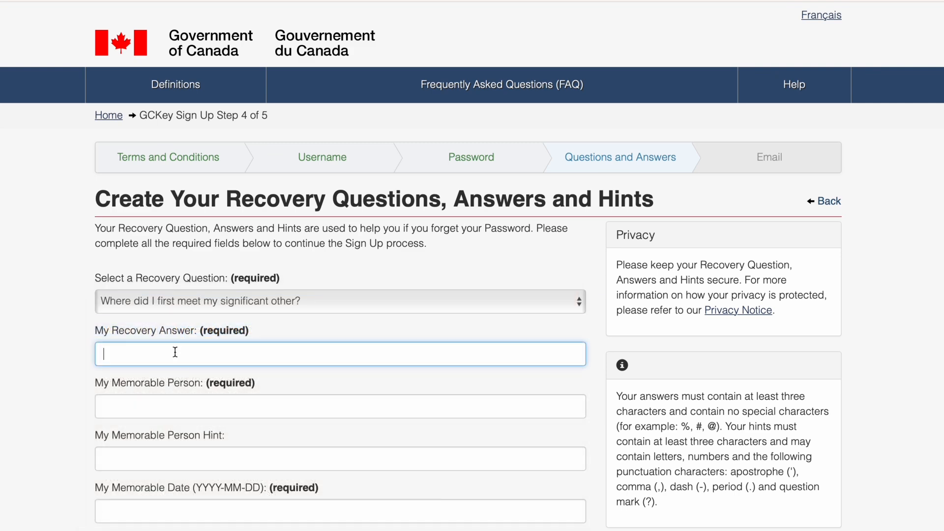
Fill in the memorable person and its hint
left_click(179, 399)
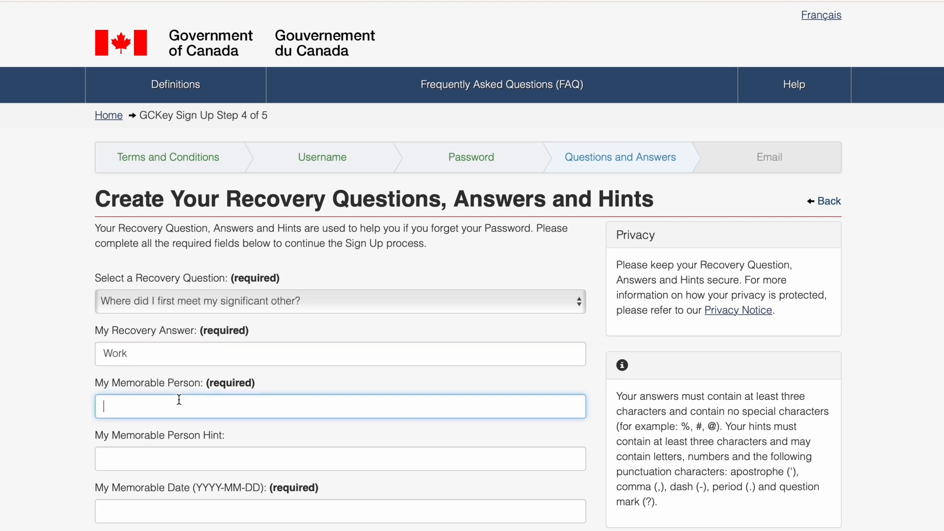
type("B")
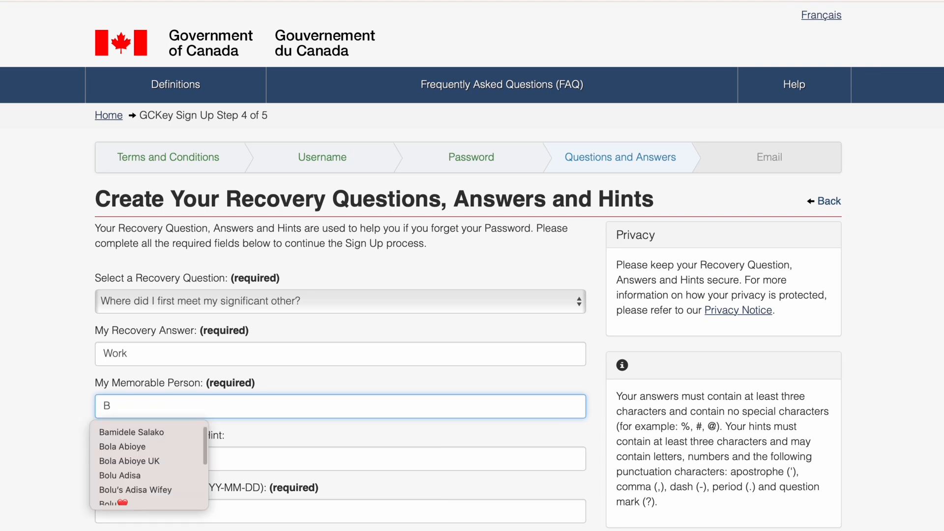
key("BackSpace")
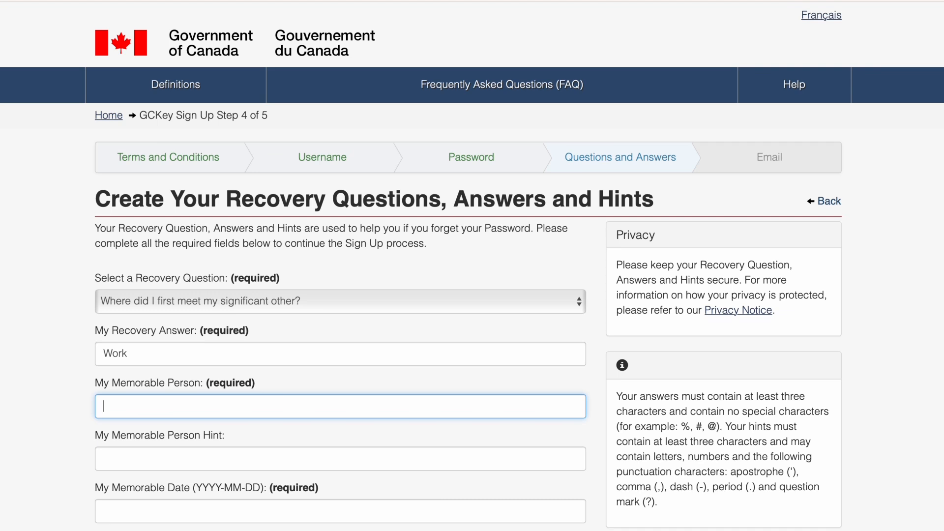
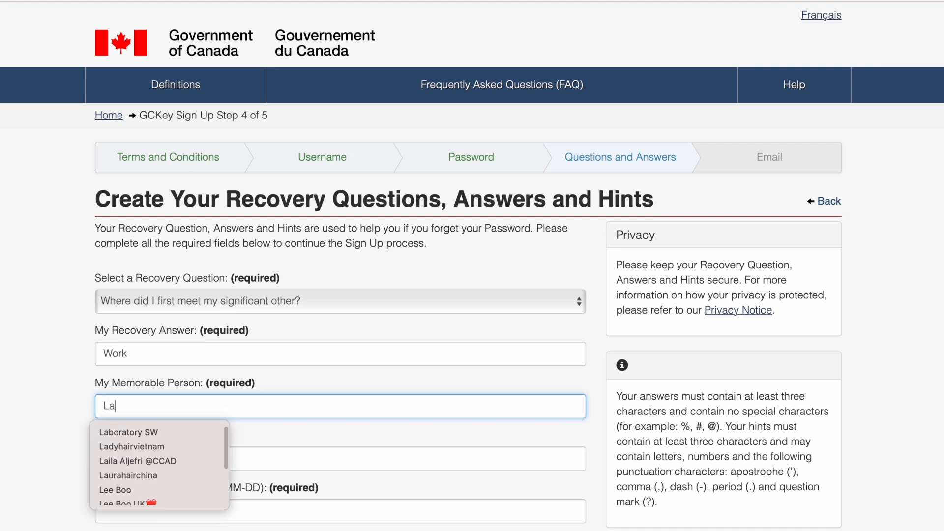
left_click(241, 434)
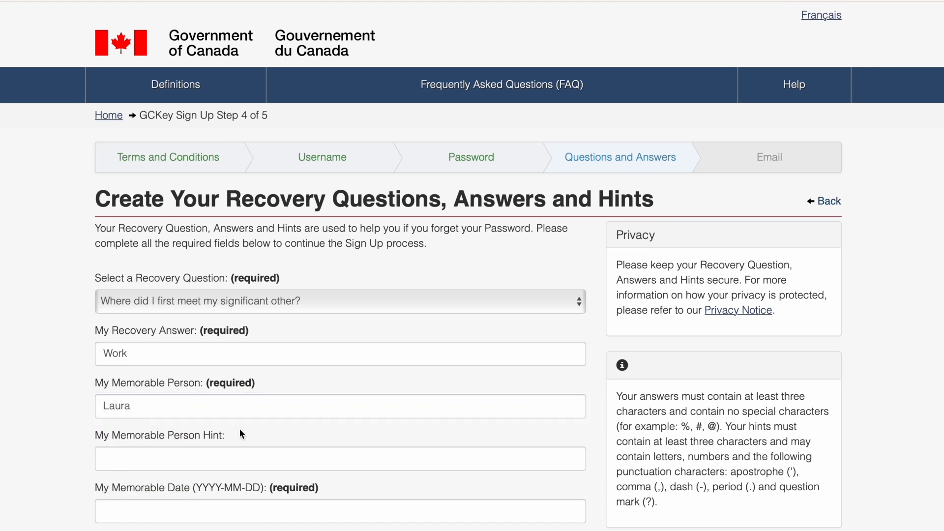
left_click(163, 463)
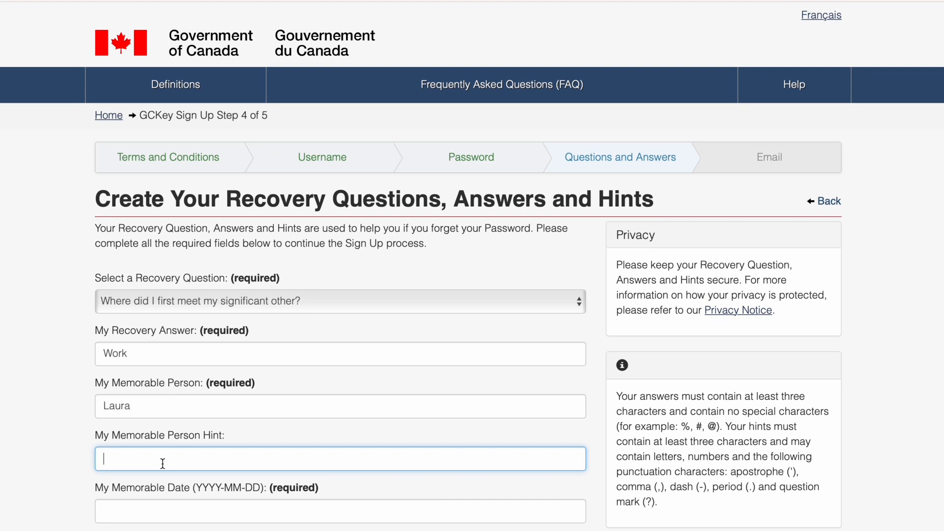
scroll(169, 447, "down", 4)
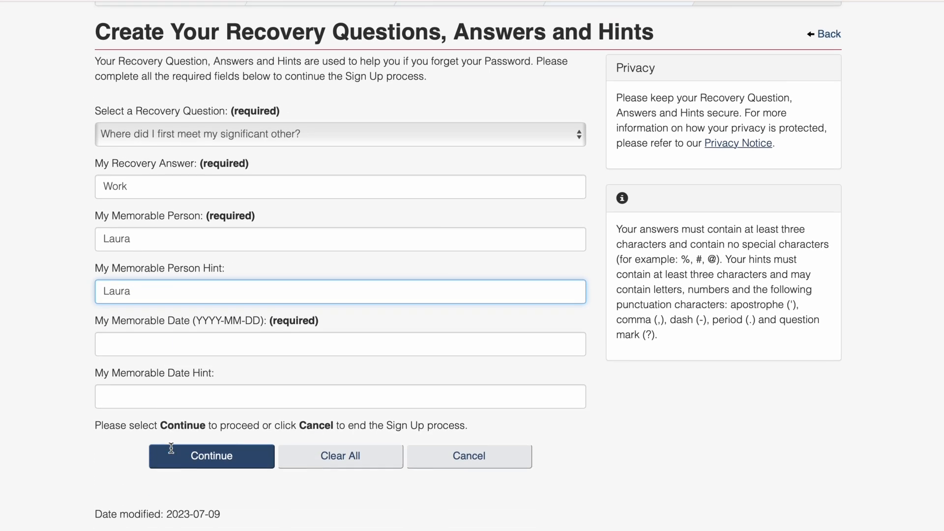
Enter the memorable date in YYYY-MM-DD format and its hint
left_click(176, 332)
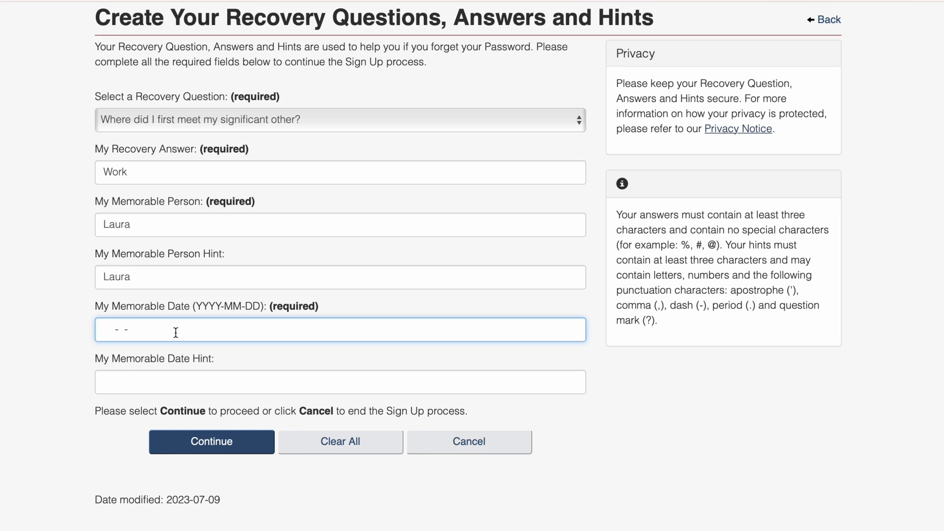
left_click(190, 381)
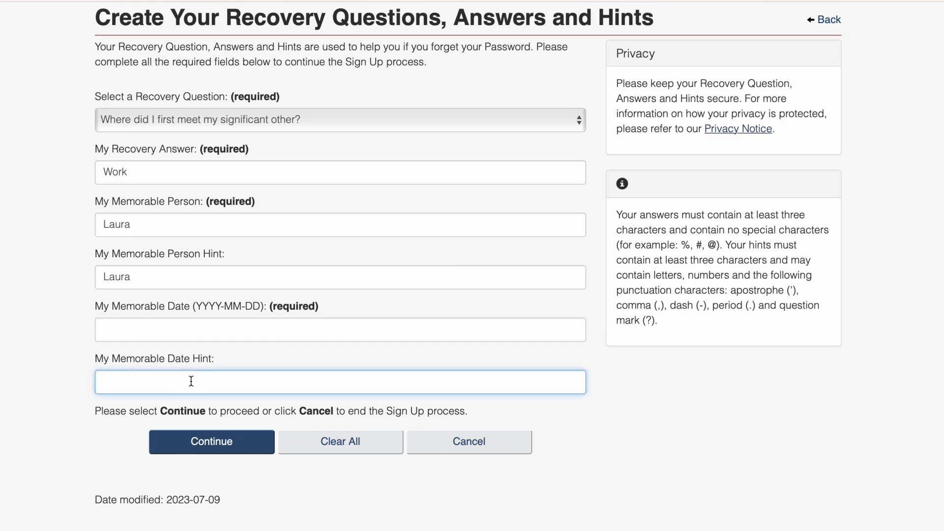
left_click(183, 330)
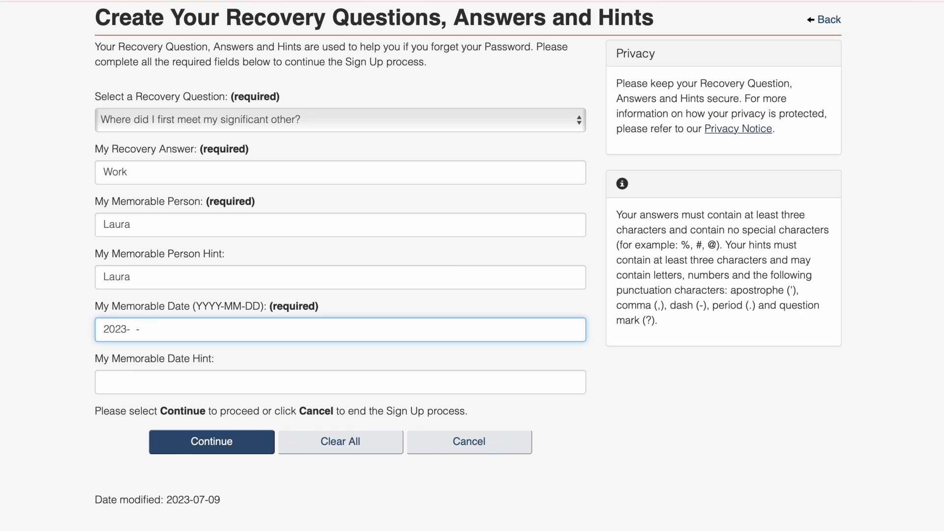
left_click(197, 384)
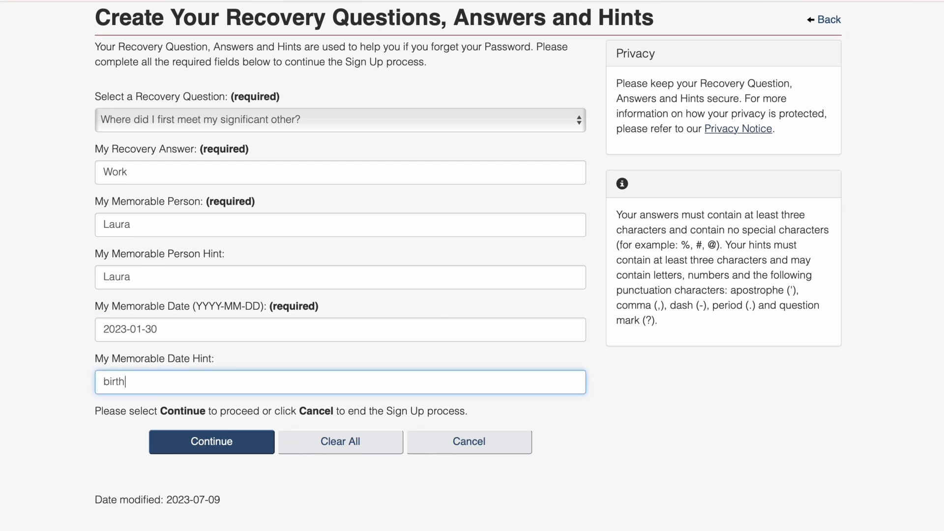
Submit the recovery questions, then enter the recovery e-mail address in both e-mail fields
left_click(196, 441)
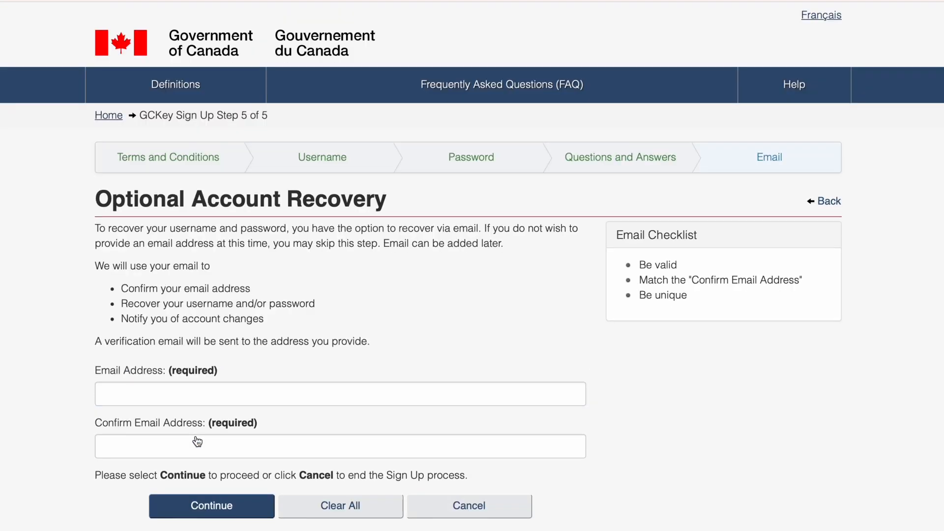
scroll(197, 441, "down", 3)
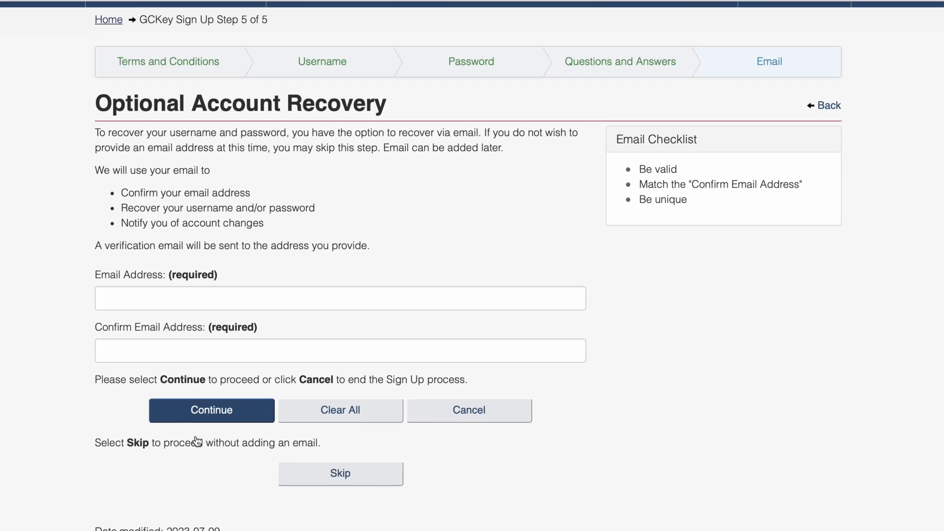
left_click(205, 261)
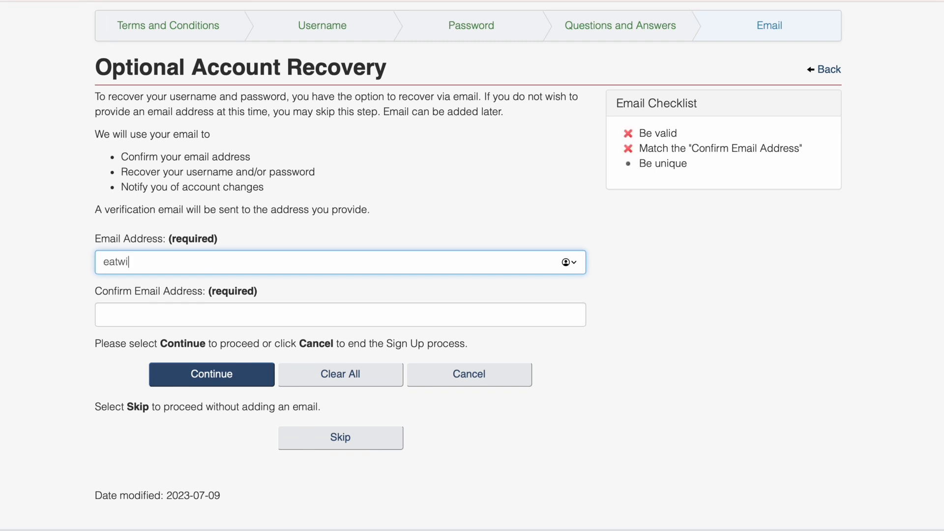
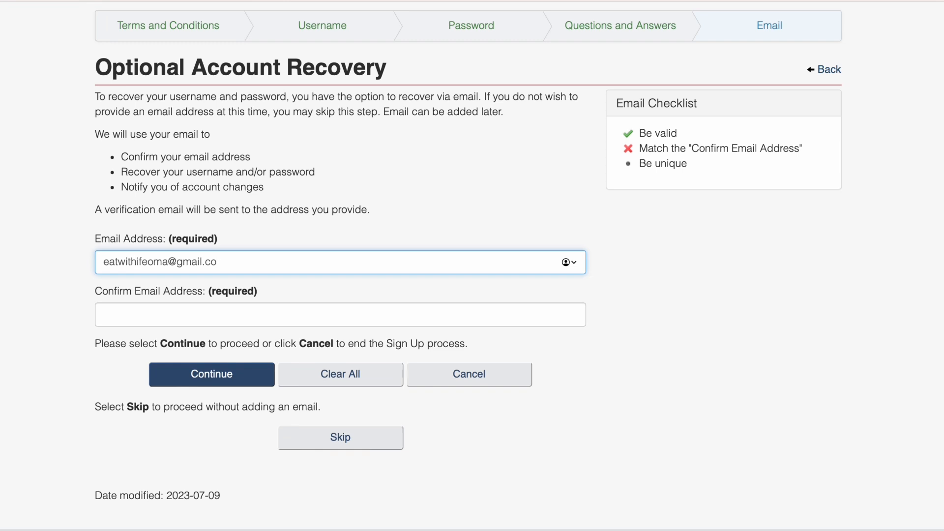
left_click(216, 313)
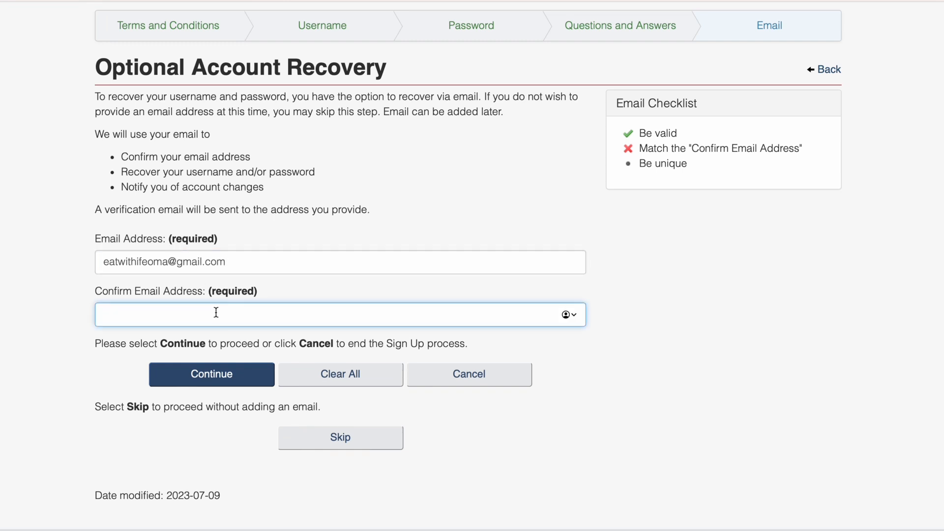
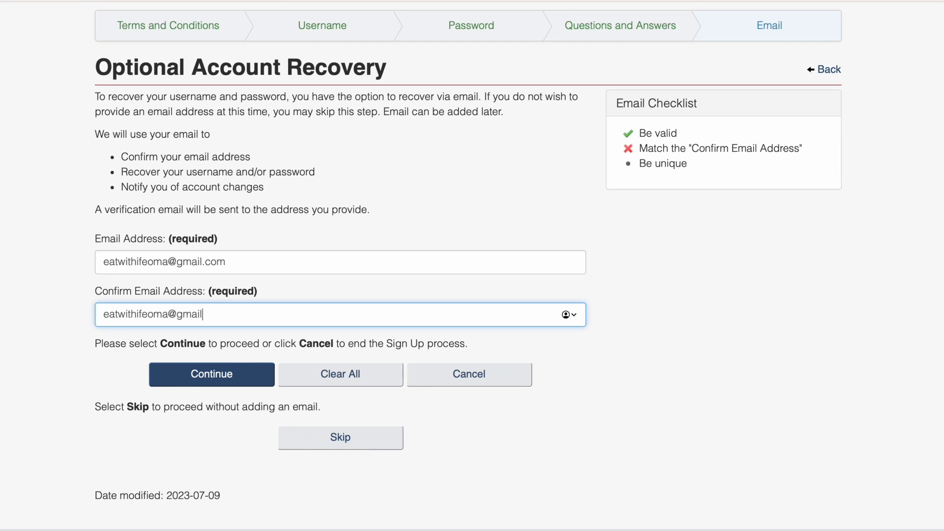
Submit the recovery e-mail, keep it despite being in use, and enter the e-mailed confirmation code
left_click(211, 374)
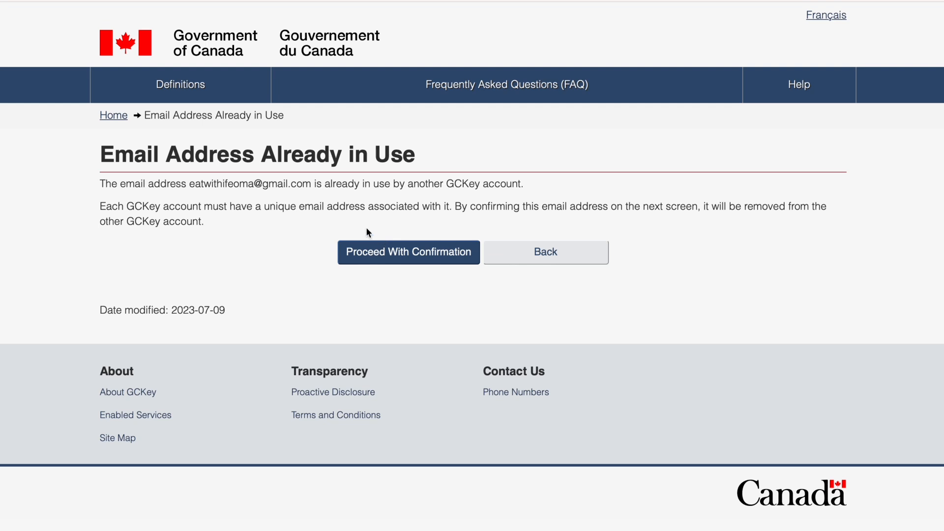
left_click(422, 256)
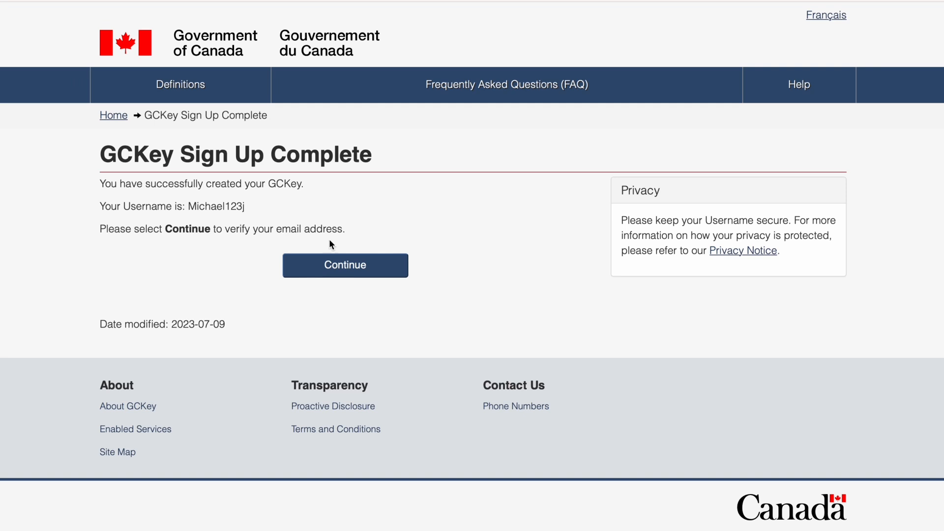
left_click(347, 266)
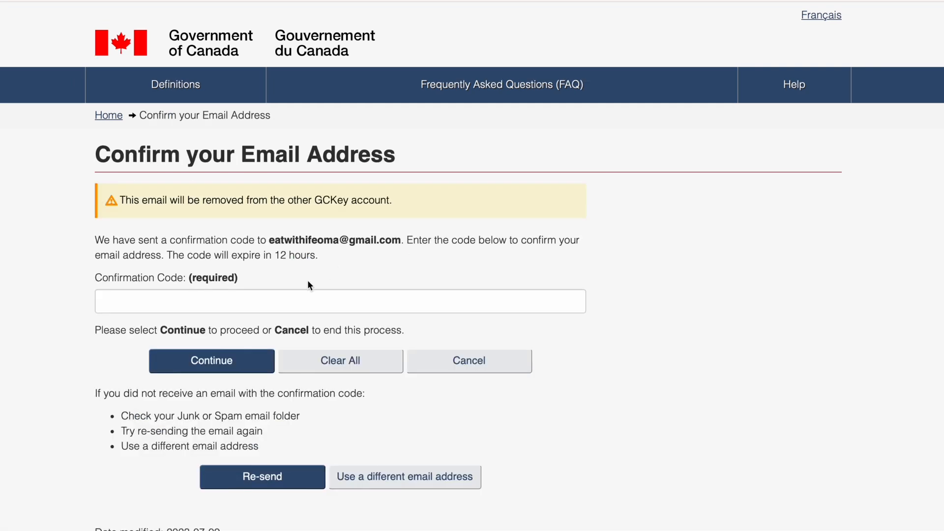
left_click(239, 304)
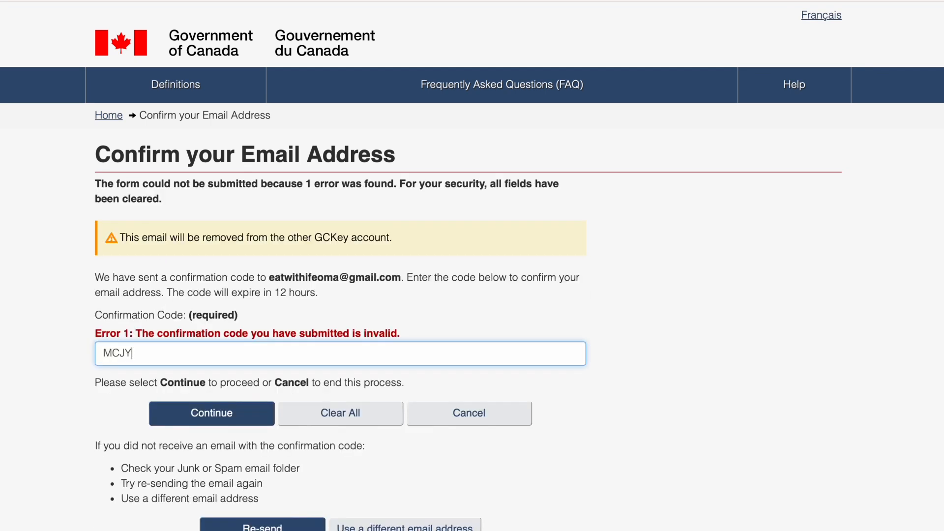
left_click(223, 415)
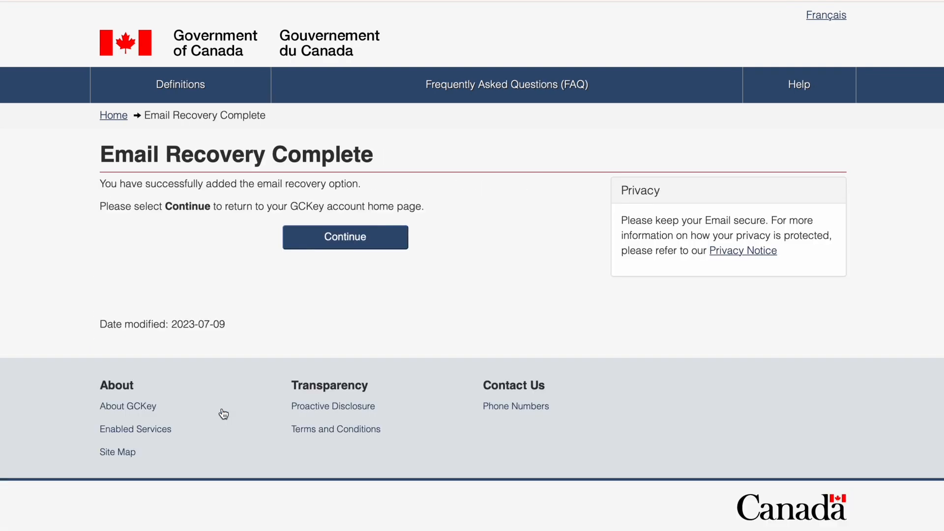
Start two-factor setup, choose e-mail as the second factor, and accept its terms
left_click(370, 247)
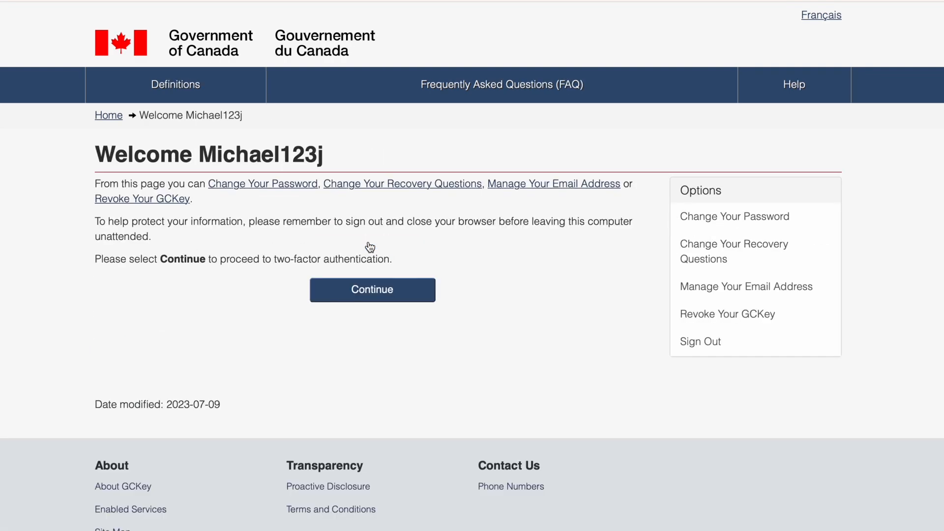
left_click(360, 295)
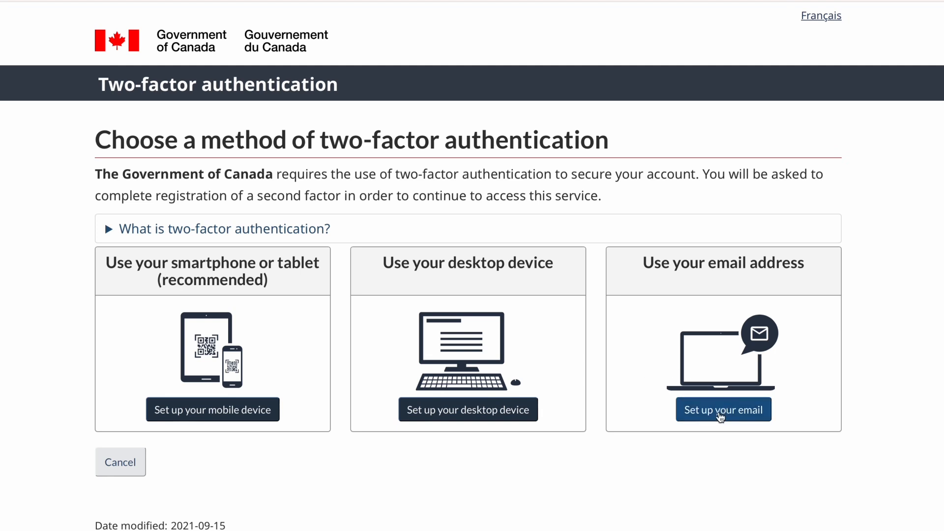
left_click(721, 417)
scroll(534, 381, "down", 4)
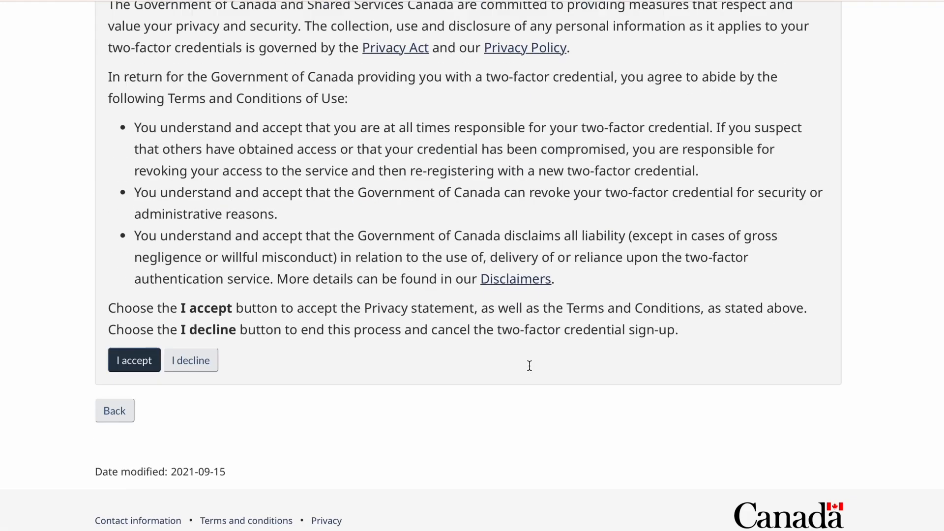
left_click(126, 352)
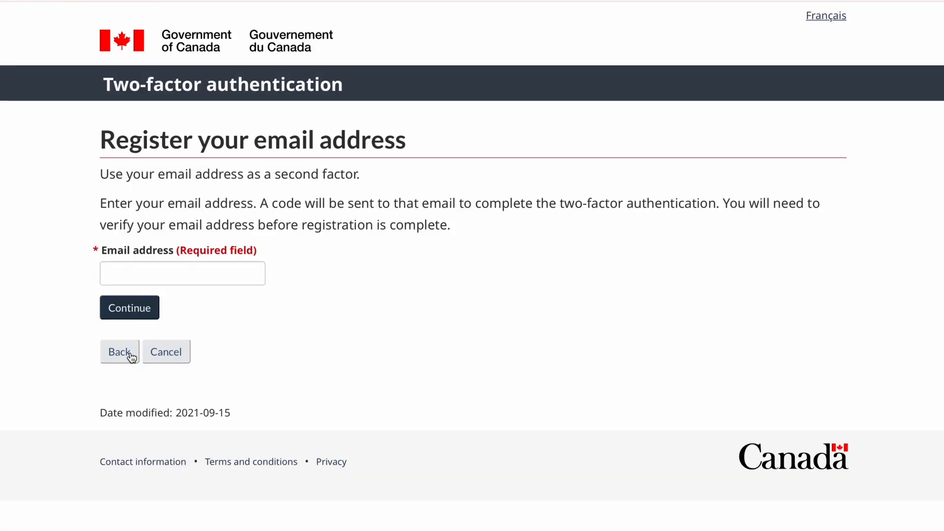
Enter the two-factor e-mail address and request a one-time passcode
left_click(179, 268)
type("EA")
key("BackSpace")
key("BackSpace")
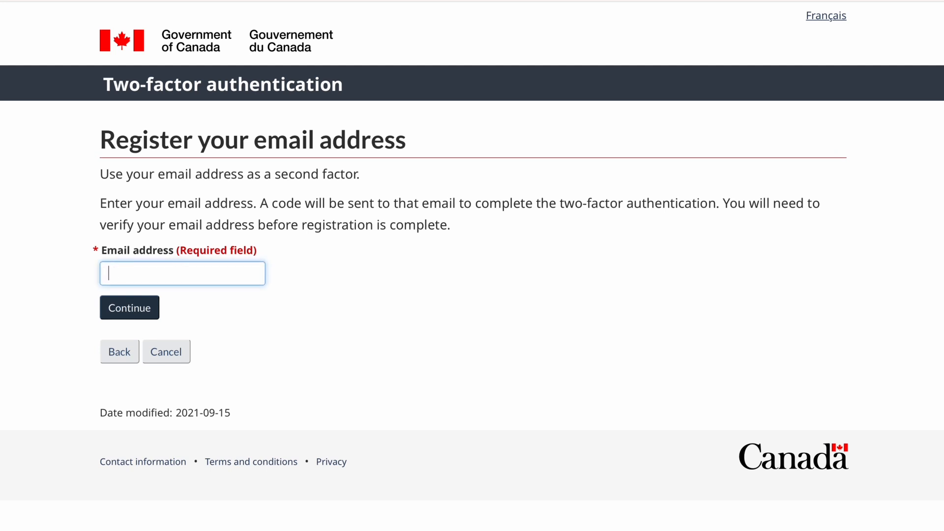
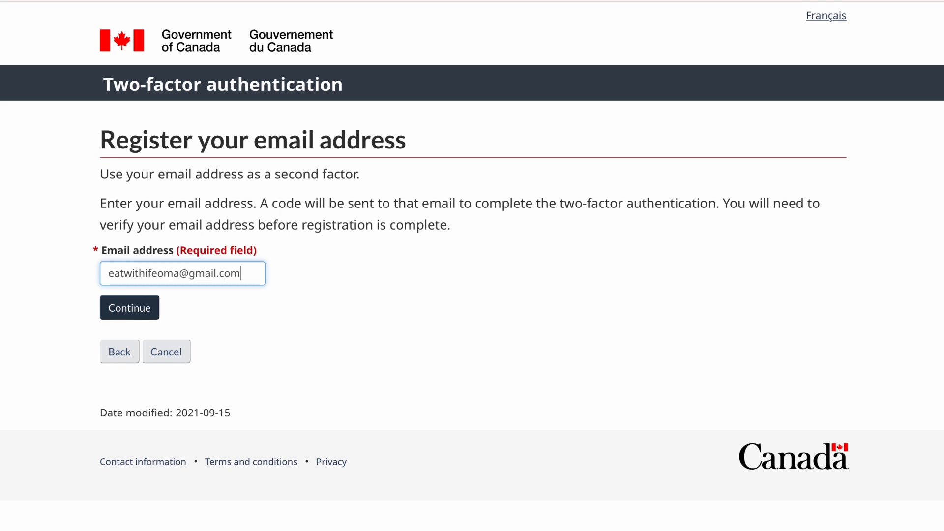
left_click(130, 306)
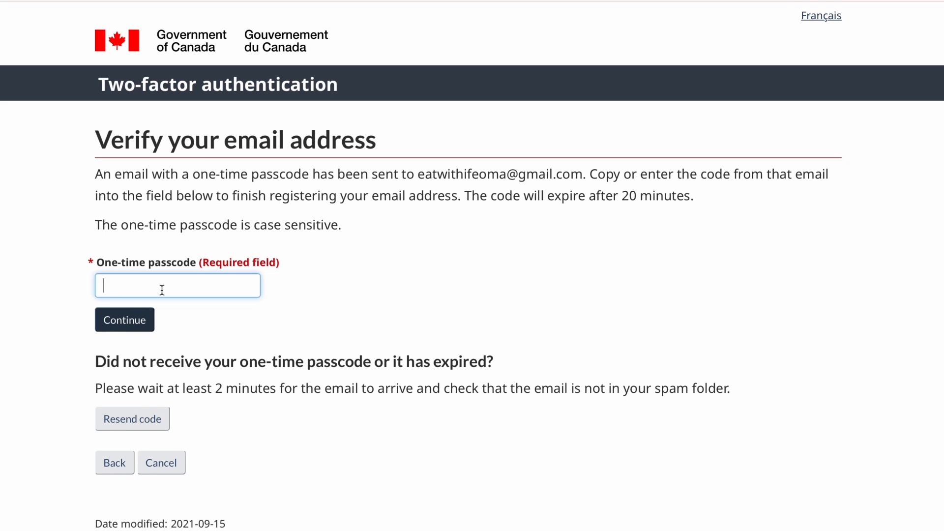
Enter the one-time passcode from the verification e-mail, fixing its letter case, and submit it
left_click(125, 325)
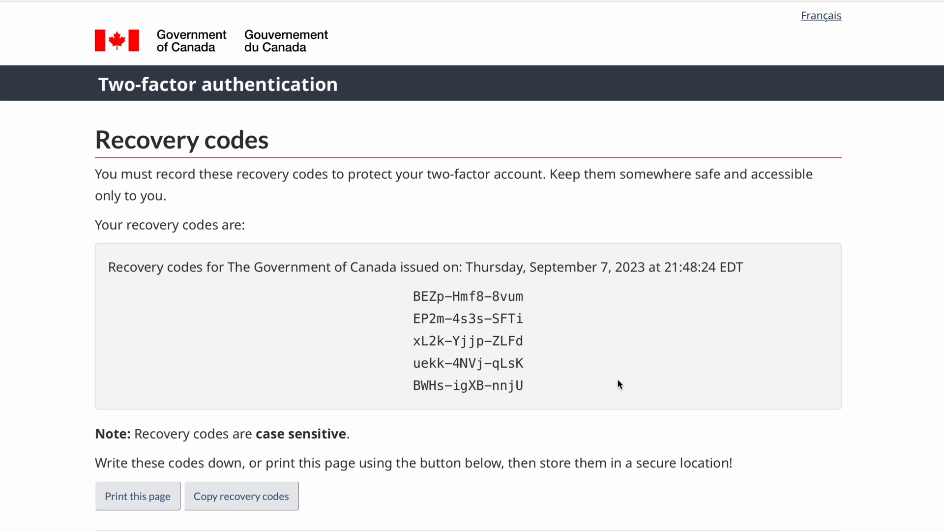
Take a screenshot of the GCKey recovery codes, including their issue date
key("super+shift+5")
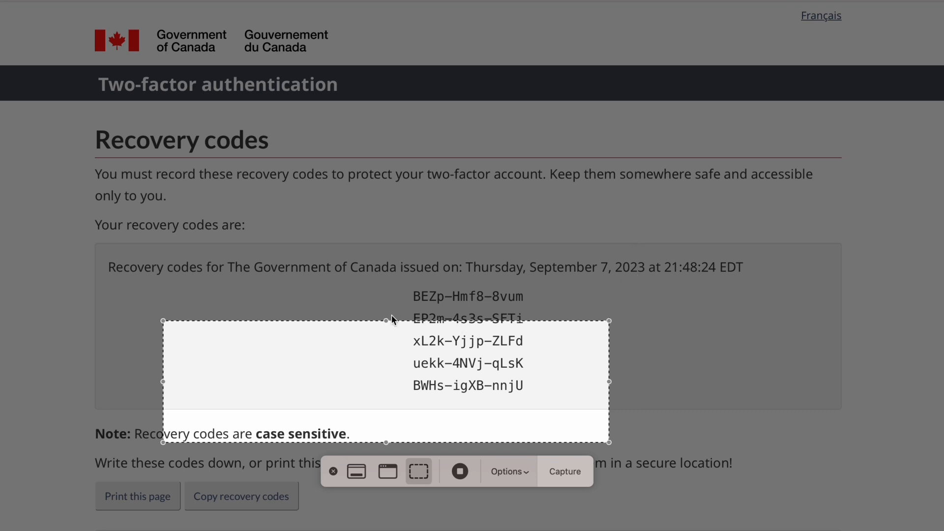
left_click_drag(387, 318, 393, 257)
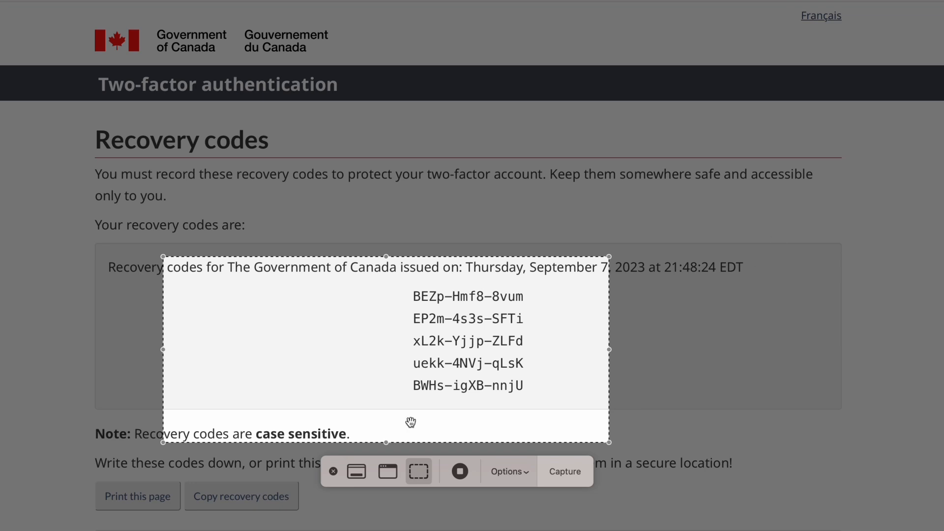
left_click(333, 472)
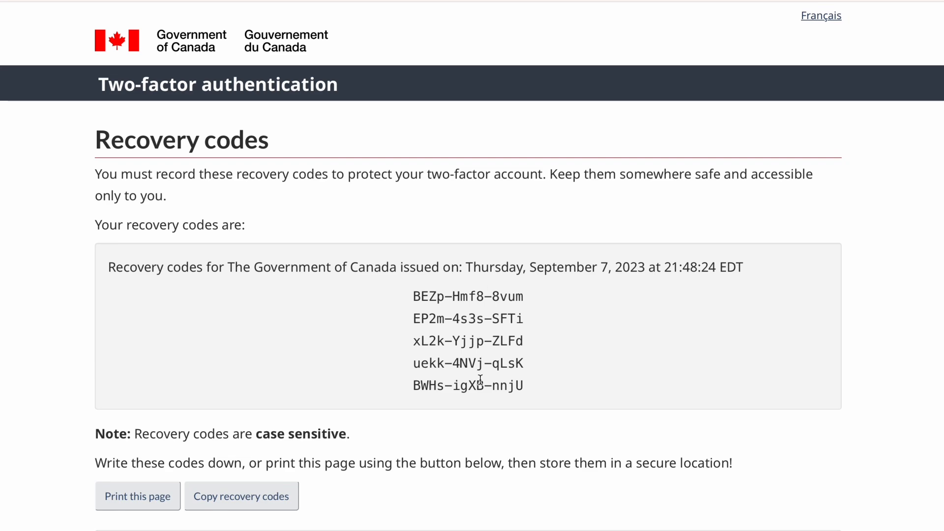
Confirm the recovery codes are securely recorded and continue to finish two-factor setup
scroll(480, 380, "down", 2)
scroll(480, 380, "up", 1)
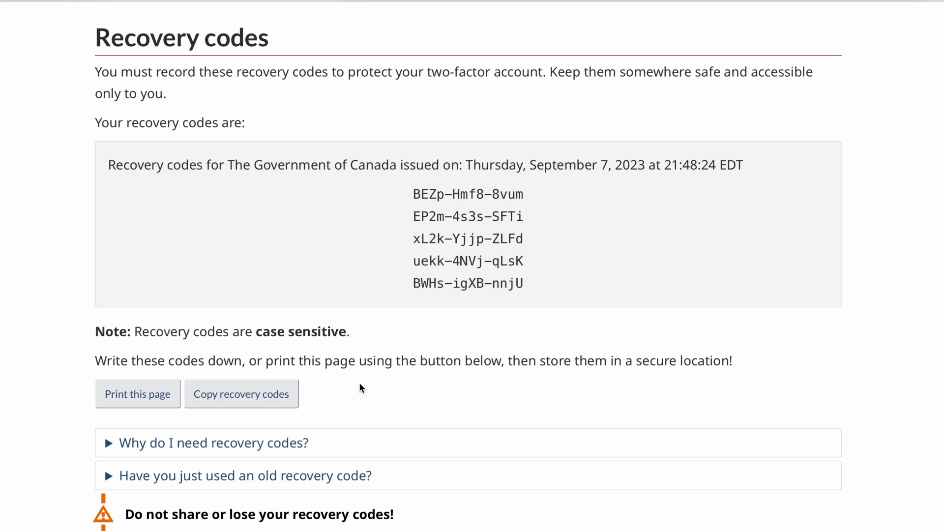
scroll(362, 386, "down", 5)
left_click(106, 373)
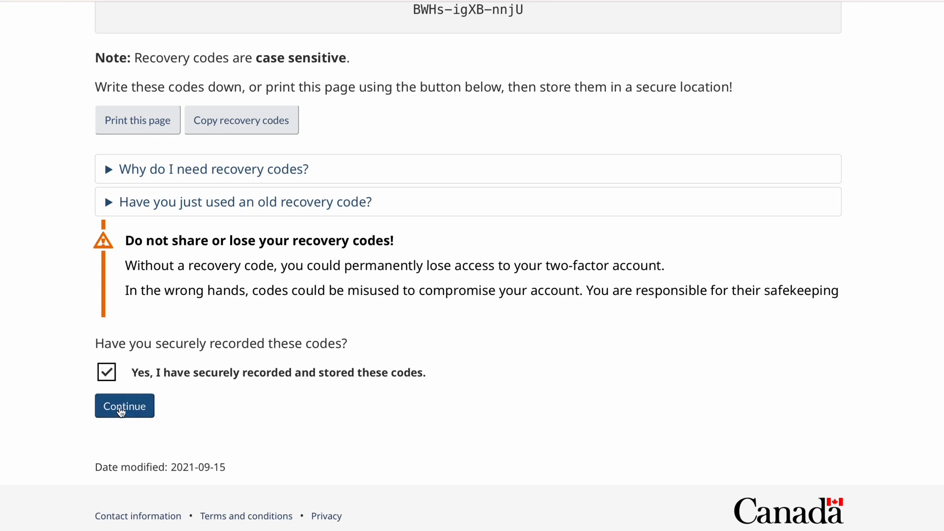
left_click(122, 407)
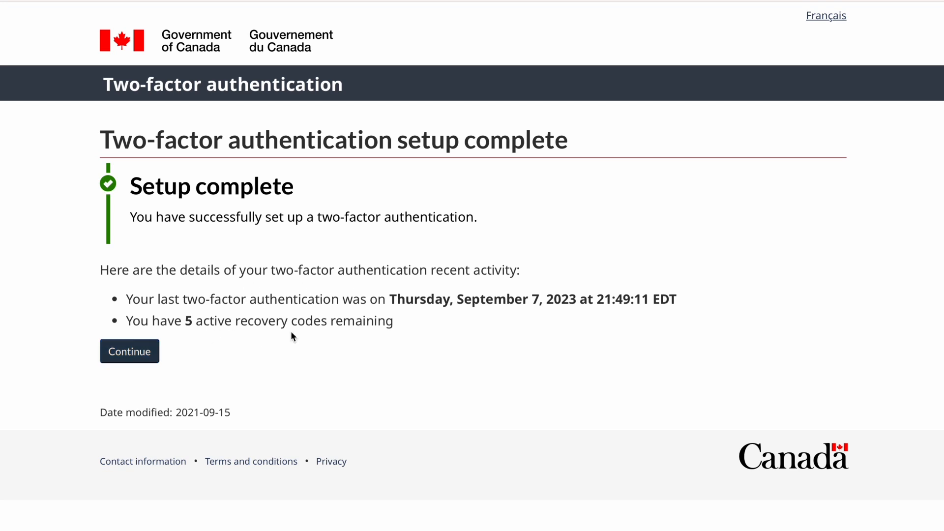
Leave the GCKey setup-complete page and accept IRCC's Terms and Conditions of Use
left_click(149, 358)
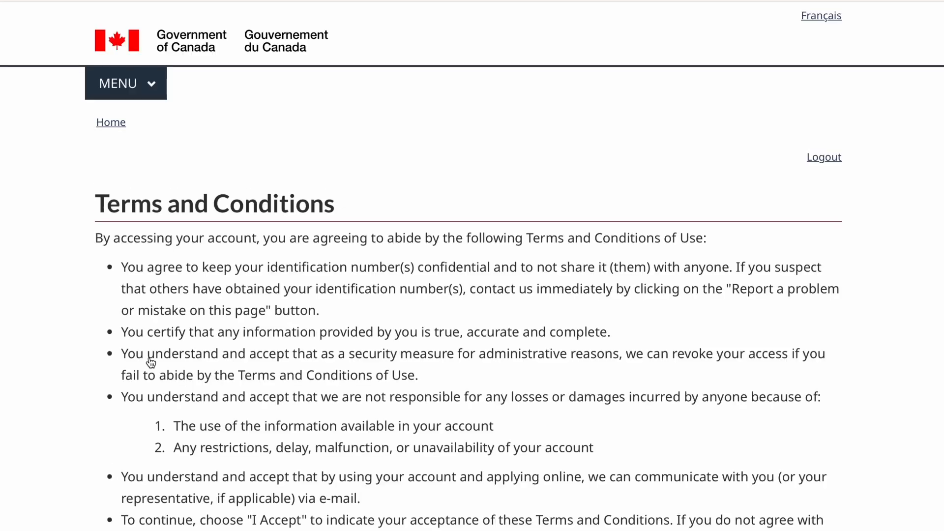
scroll(397, 343, "down", 10)
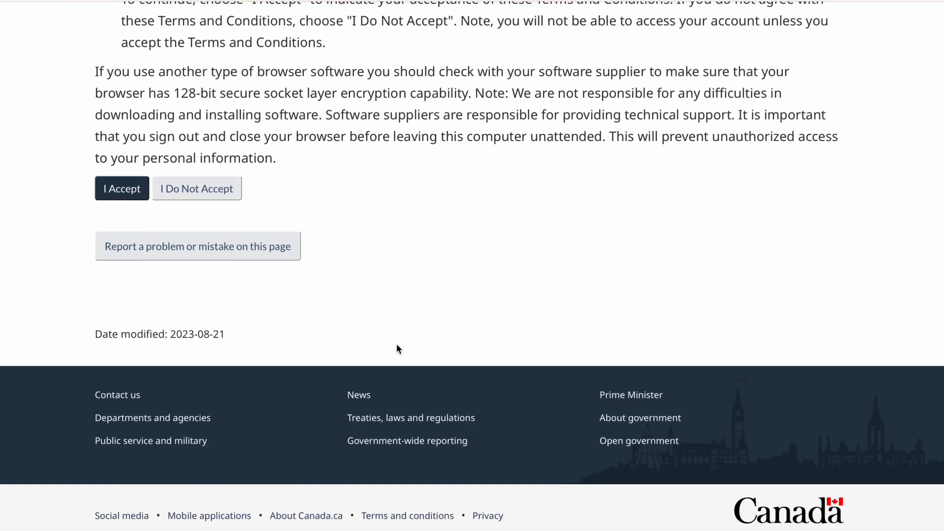
left_click(131, 197)
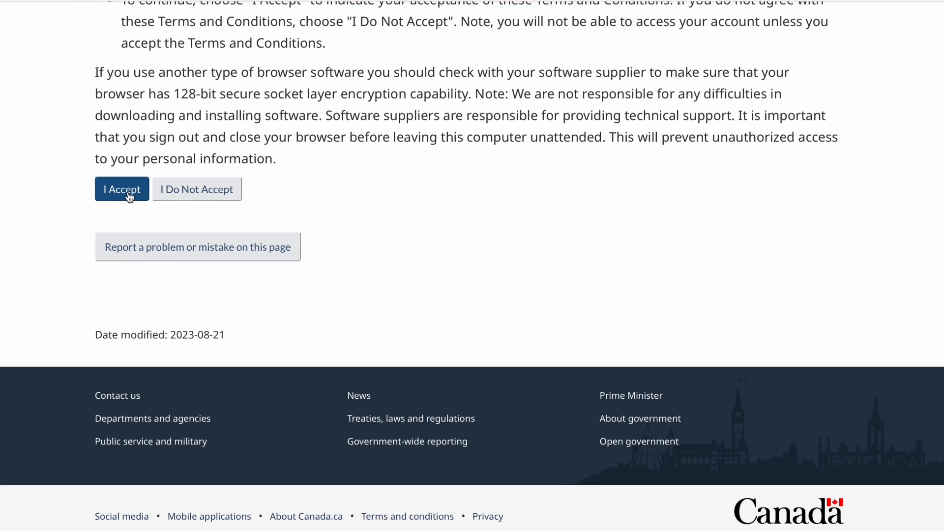
Fill in the applicant's given name, last name and e-mail address on the Create an account form
scroll(481, 331, "down", 7)
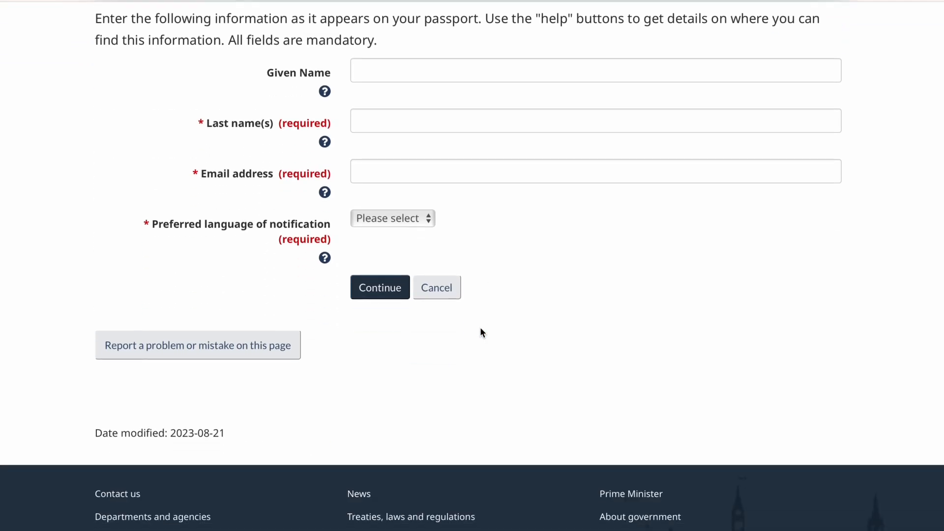
scroll(480, 331, "up", 3)
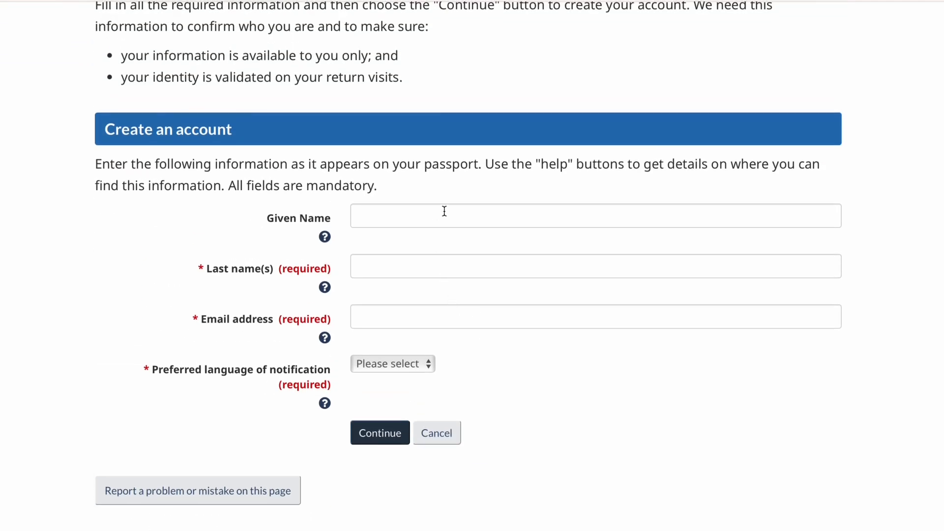
scroll(444, 211, "up", 3)
scroll(444, 211, "up", 2)
scroll(443, 211, "down", 4)
left_click(407, 273)
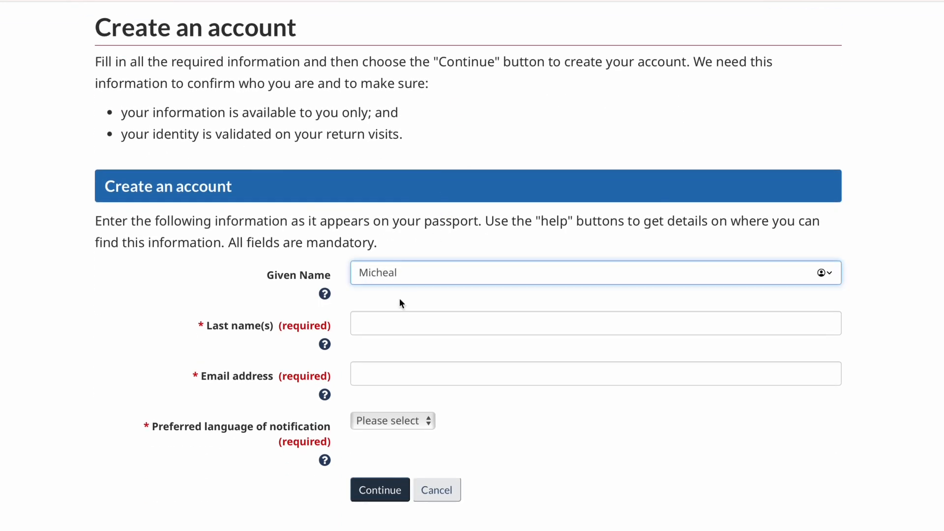
left_click(389, 329)
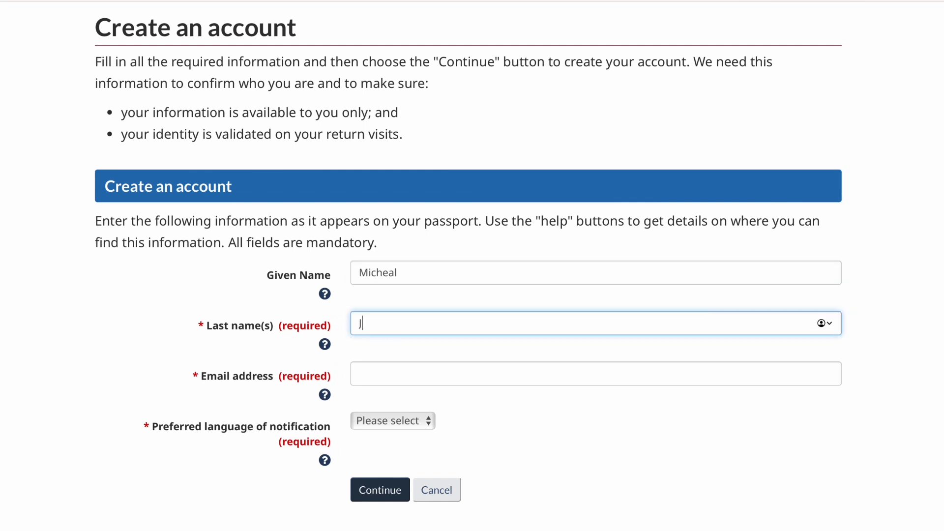
left_click(415, 383)
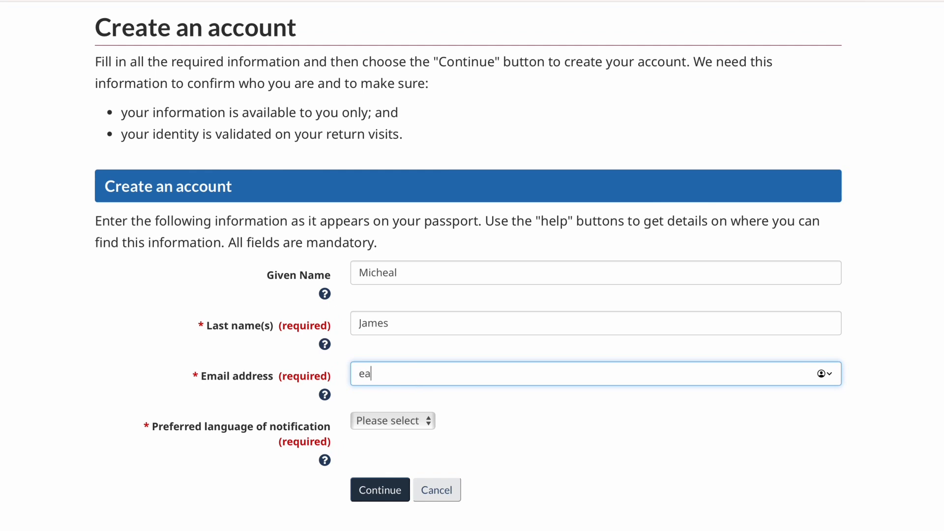
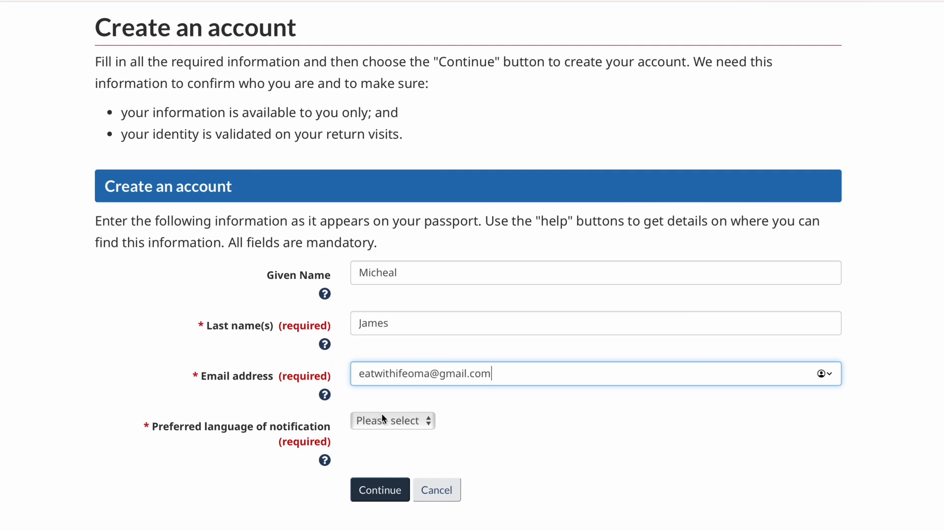
Choose English as the notification language and submit the new account details
left_click(392, 419)
left_click(379, 437)
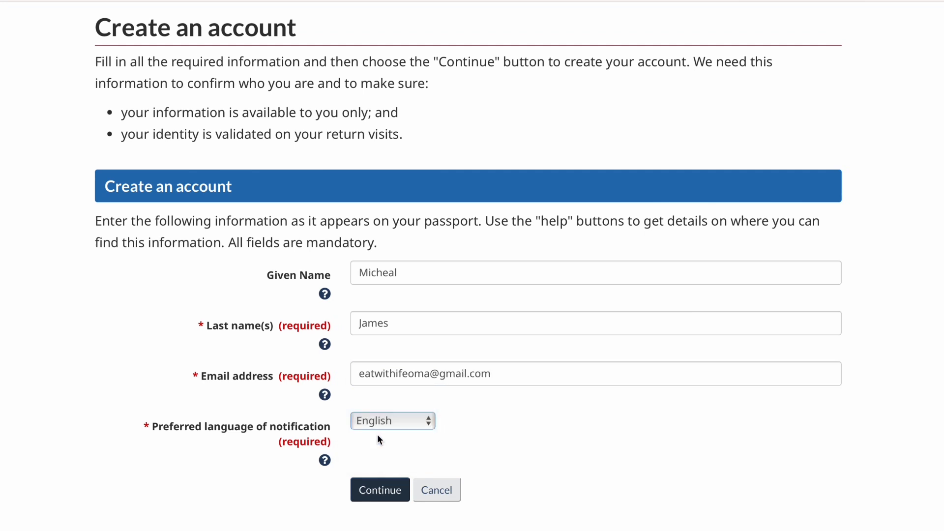
left_click(380, 491)
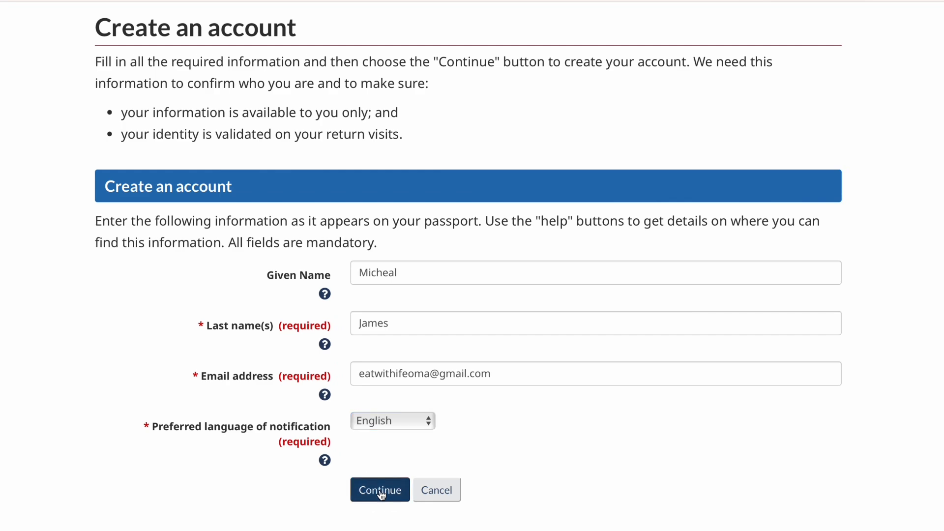
left_click(404, 366)
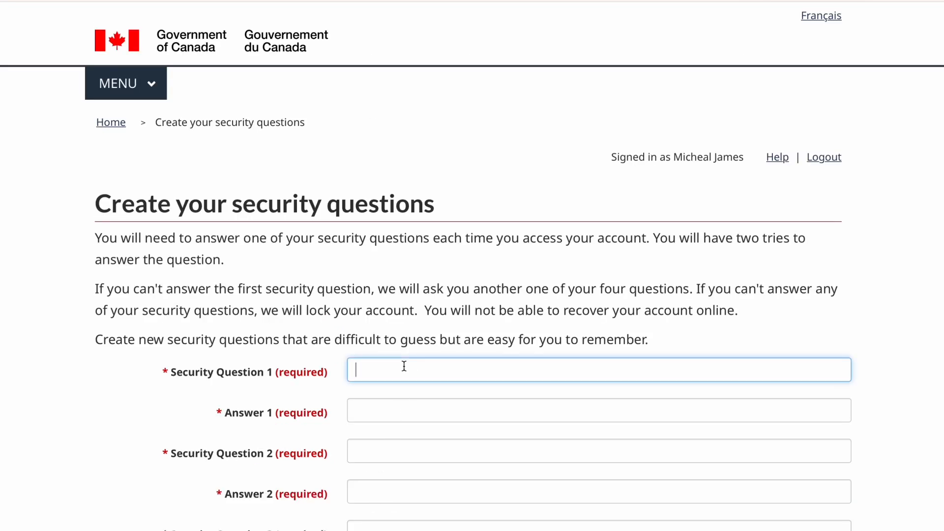
Enter the first security question "What is your cat's name" and its answer
scroll(404, 367, "down", 5)
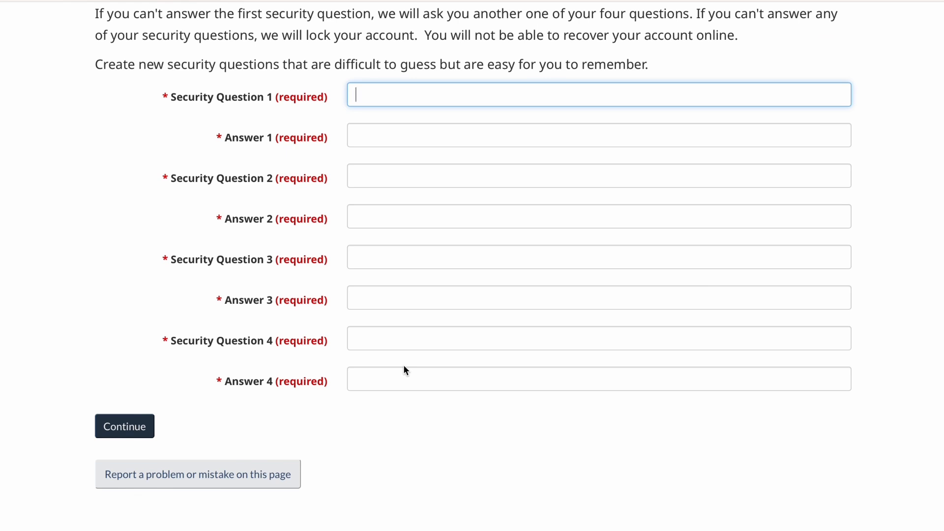
scroll(403, 406, "up", 3)
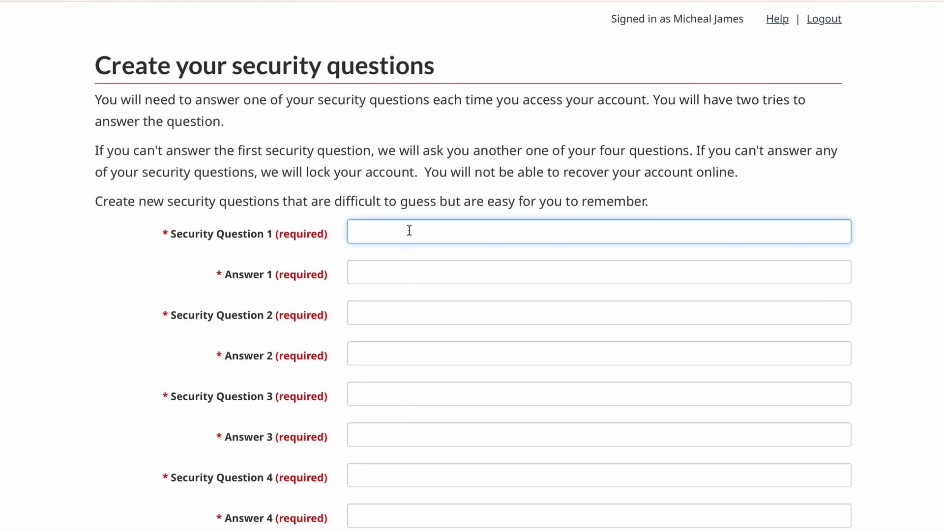
type("What is your cat's name")
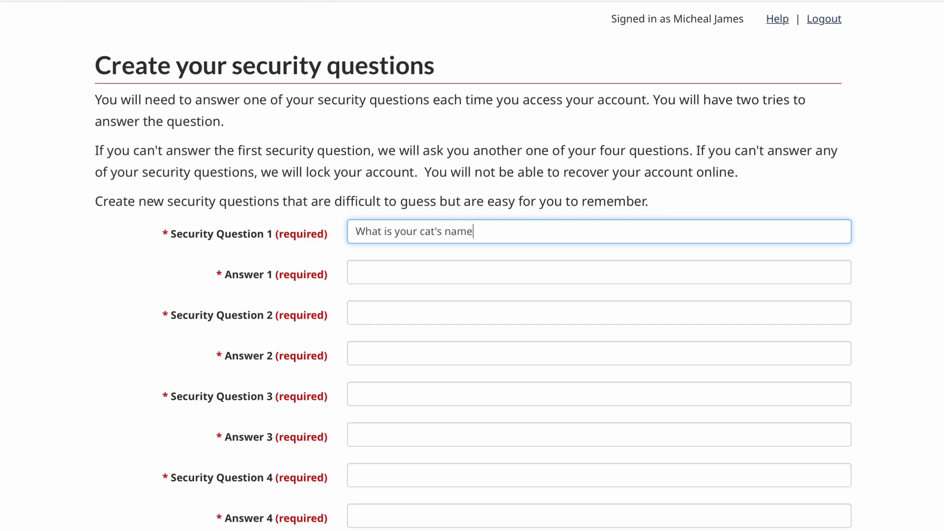
left_click(386, 278)
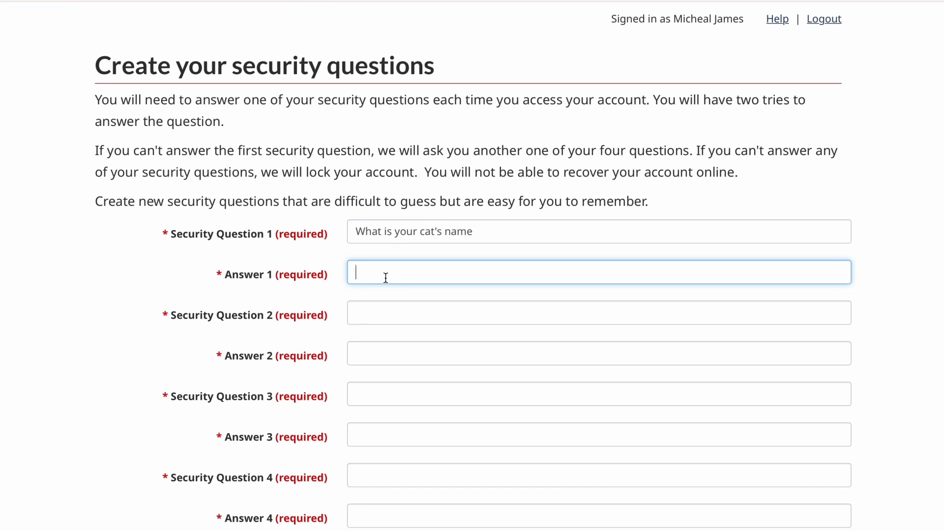
Enter the second security question "What is your religion" and its answer
left_click(390, 318)
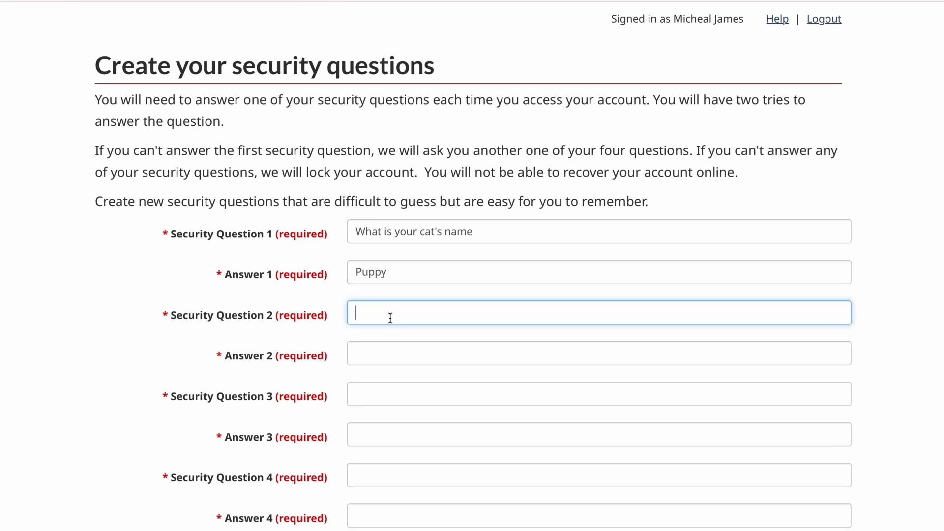
type("a")
type("RE")
key("BackSpace")
key("BackSpace")
key("BackSpace")
key("BackSpace")
type("Aye a")
key("BackSpace")
key("BackSpace")
key("BackSpace")
key("BackSpace")
key("BackSpace")
type("What is yp")
key("BackSpace")
type("our")
key("BackSpace")
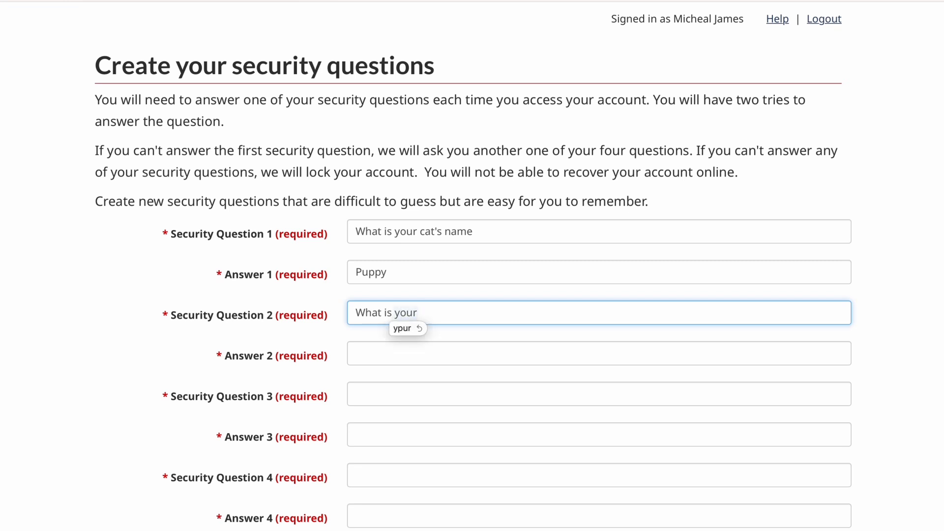
type("religion")
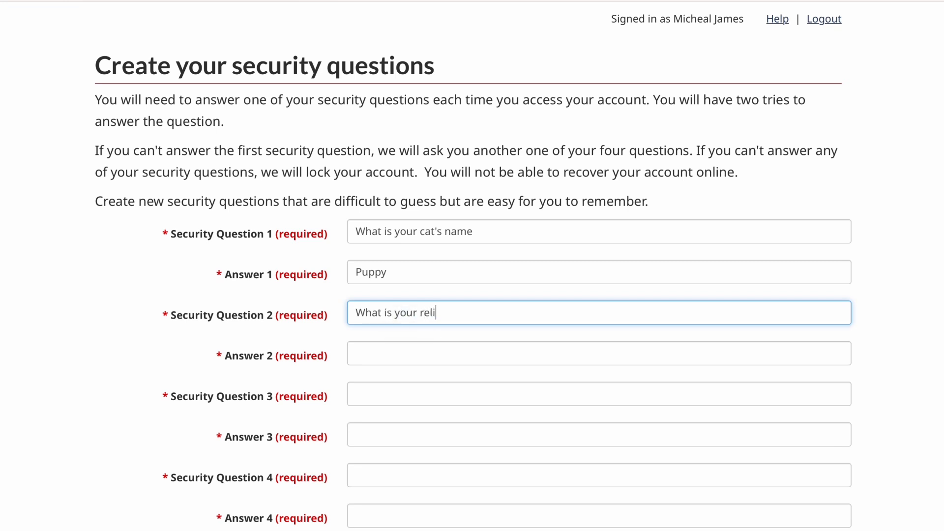
left_click(393, 345)
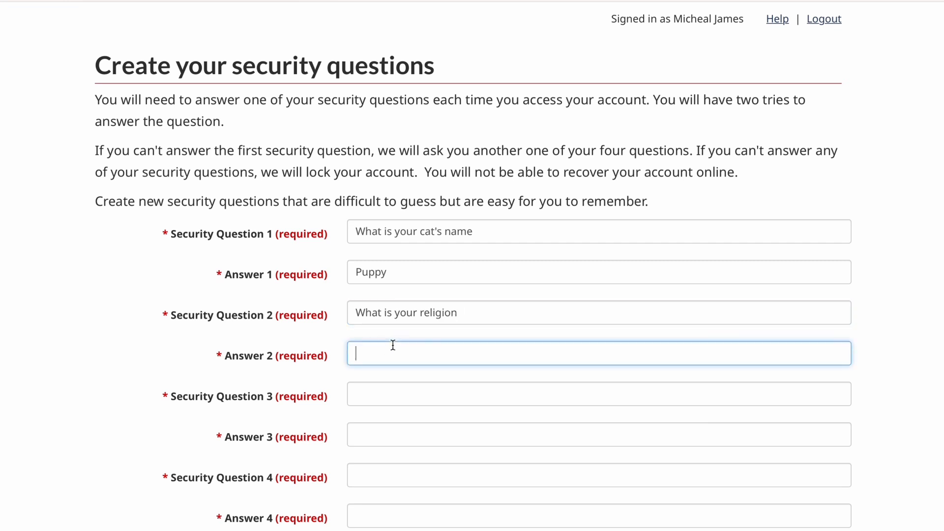
Enter the third security question "Do you believe in christ" and its answer
left_click(386, 396)
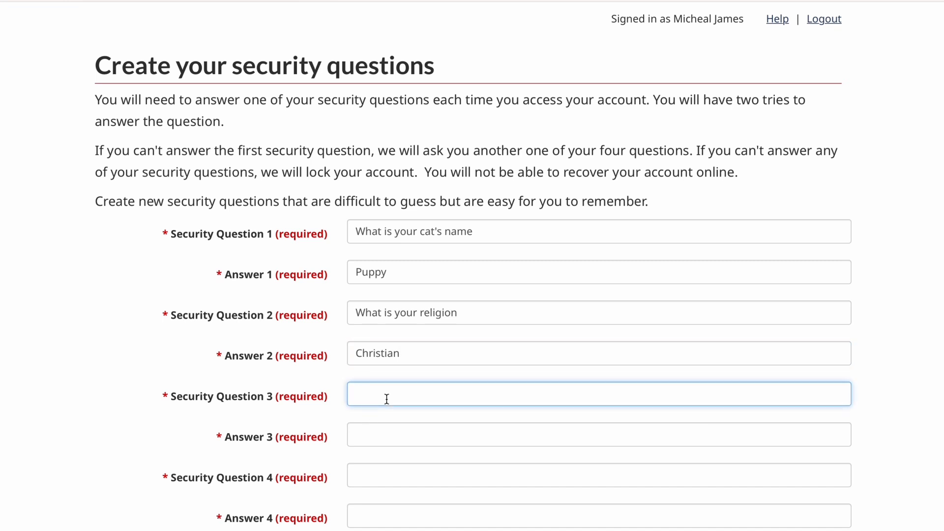
type("Do you bele")
key("BackSpace")
type("ieve ")
type("in chr")
type("isy=")
key("BackSpace")
key("BackSpace")
type("t")
left_click(394, 437)
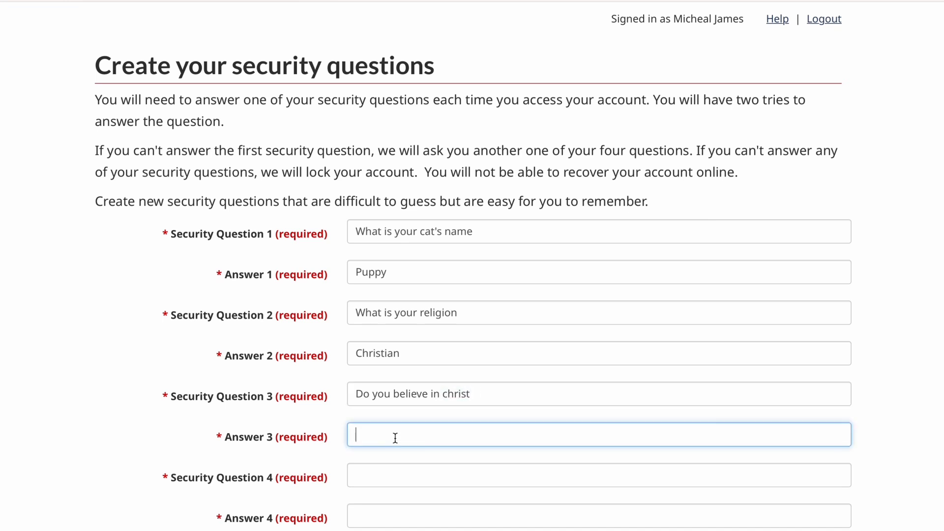
Enter the fourth security question and submit all security questions
left_click(387, 476)
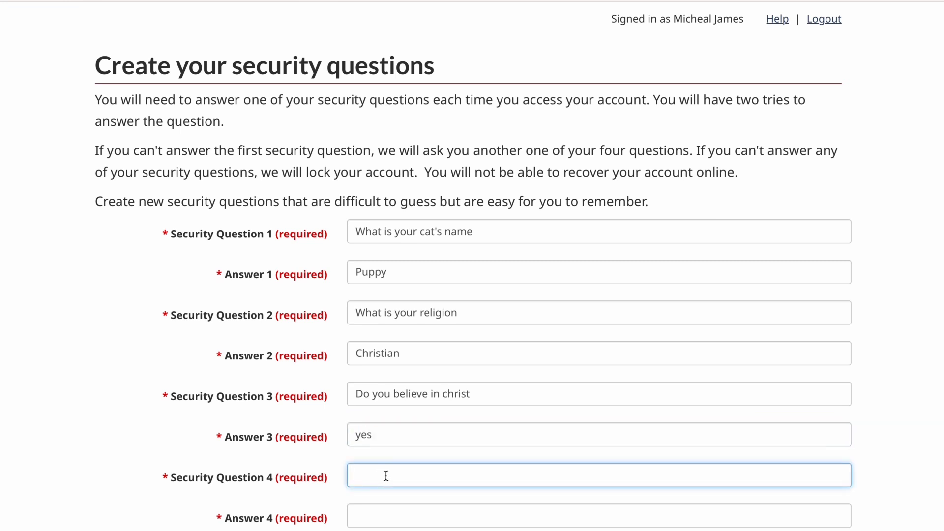
type("Wha")
key("BackSpace")
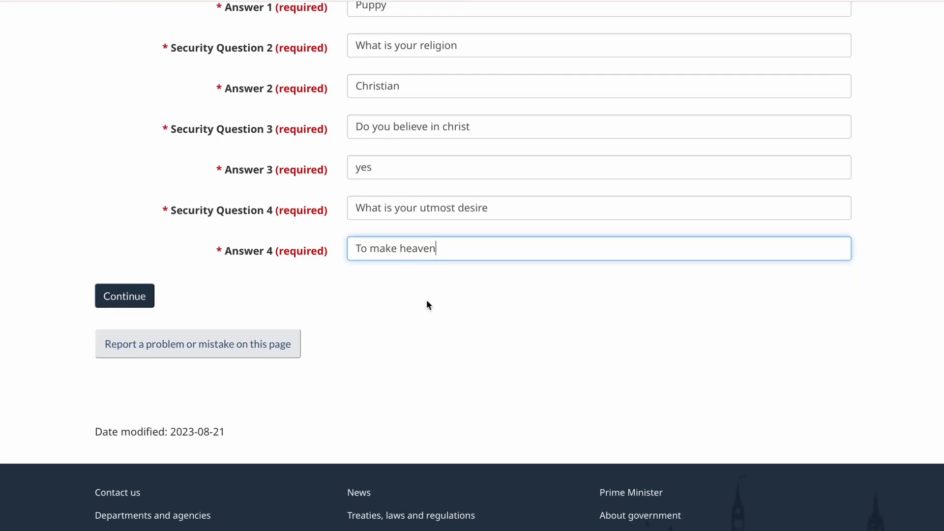
scroll(379, 258, "up", 2)
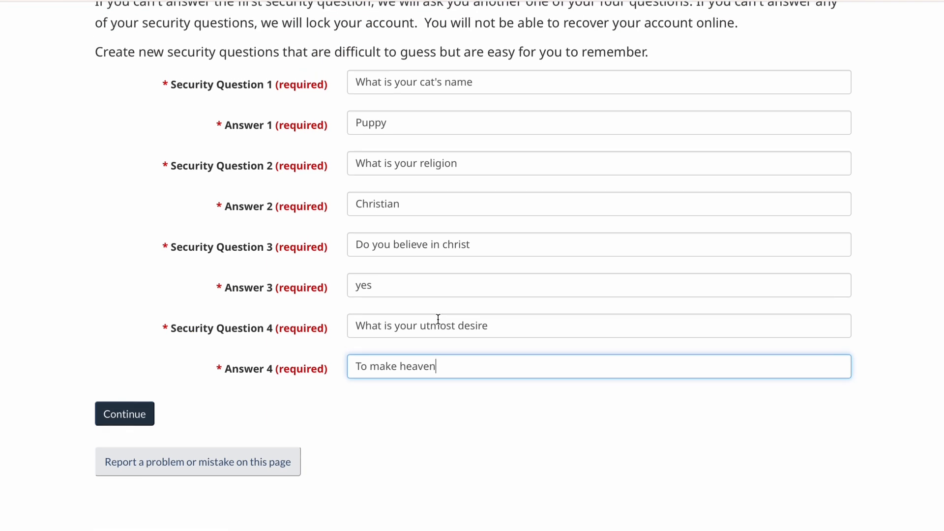
left_click(137, 414)
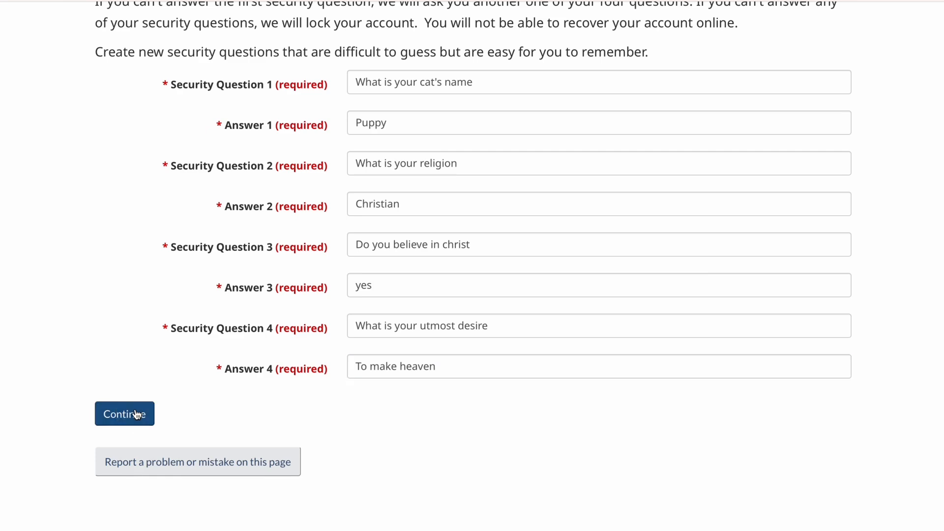
Scroll the account home page down to Start an application and review the Apply to come to Canada description
scroll(505, 452, "down", 5)
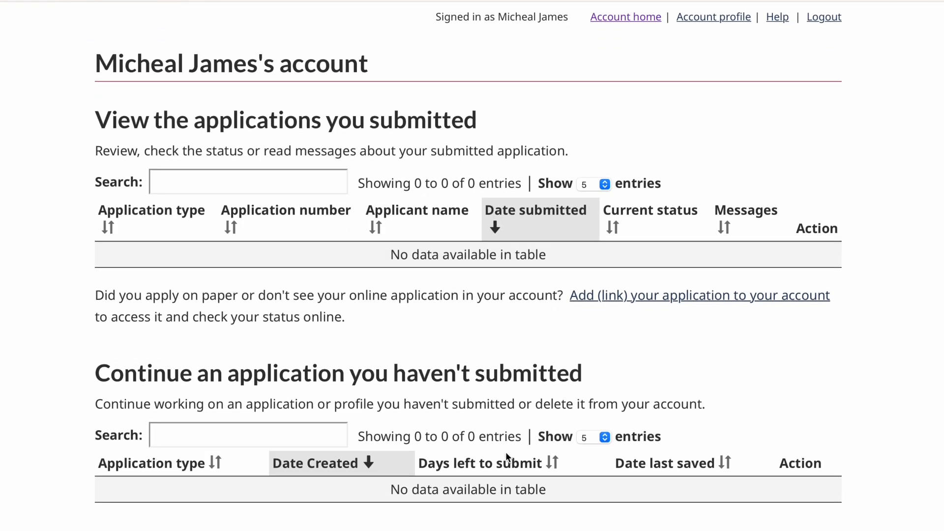
scroll(505, 453, "down", 2)
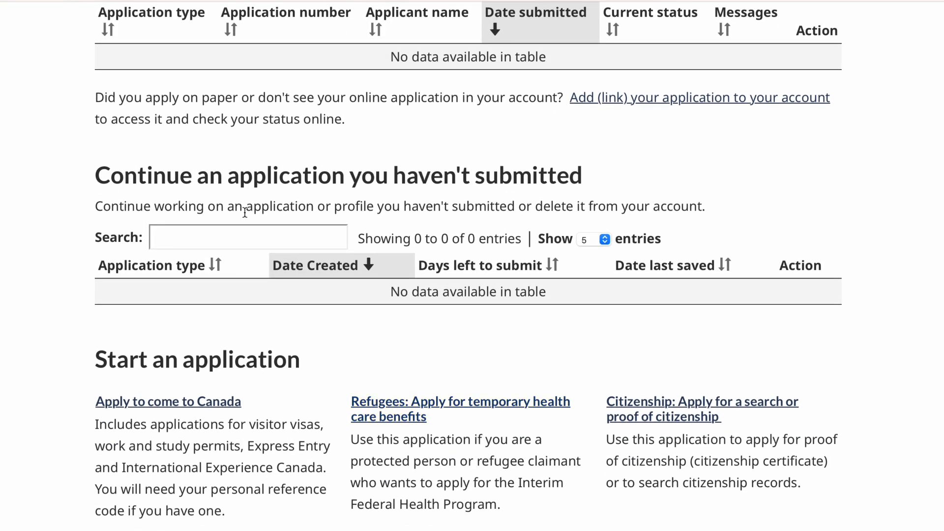
scroll(395, 169, "up", 7)
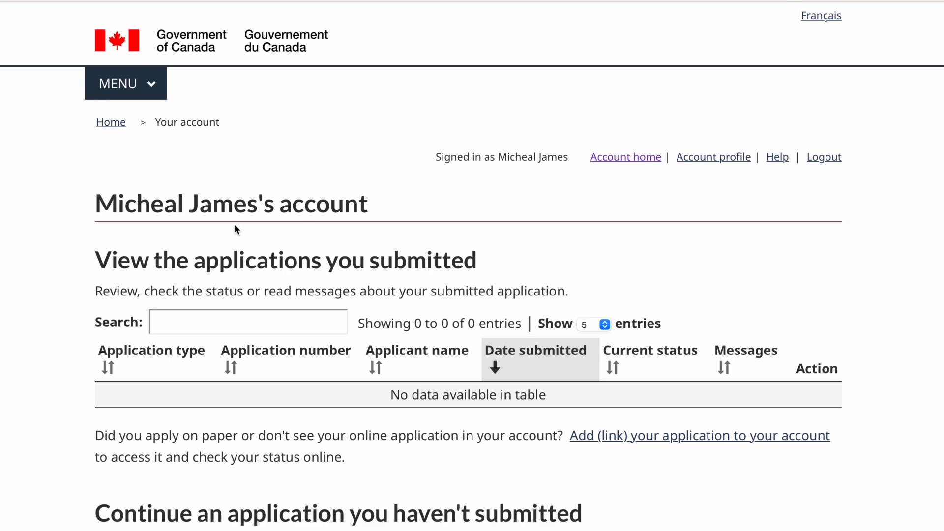
scroll(216, 221, "down", 12)
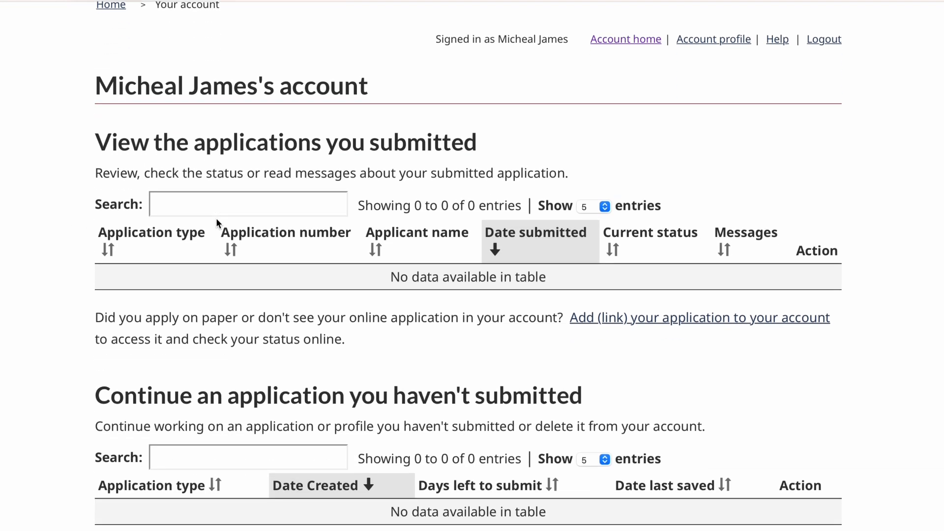
scroll(217, 224, "down", 2)
scroll(217, 224, "up", 3)
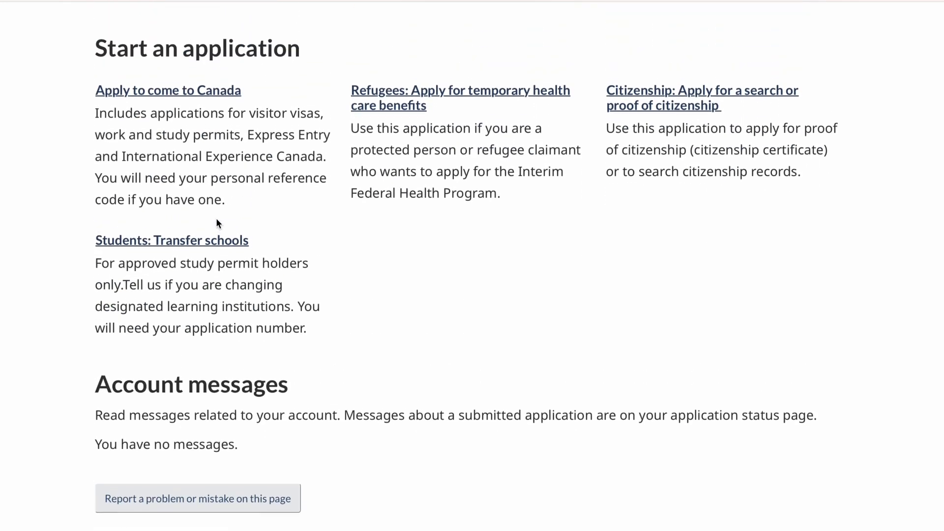
scroll(209, 118, "up", 5)
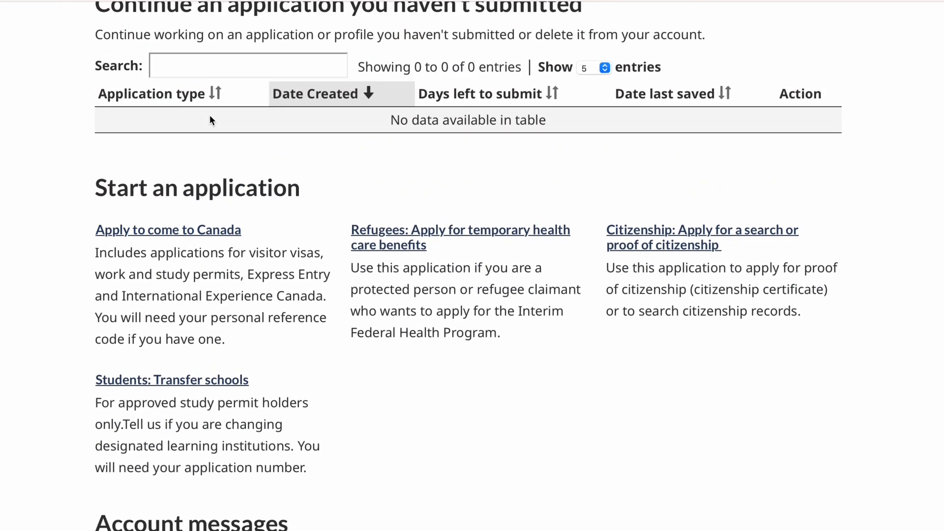
scroll(210, 111, "down", 3)
scroll(209, 104, "down", 1)
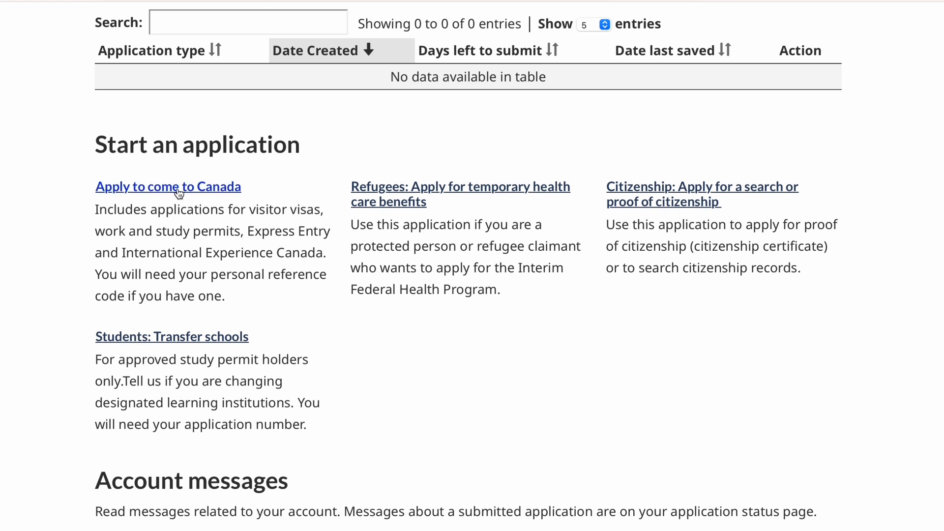
left_click_drag(92, 208, 317, 297)
left_click(278, 298)
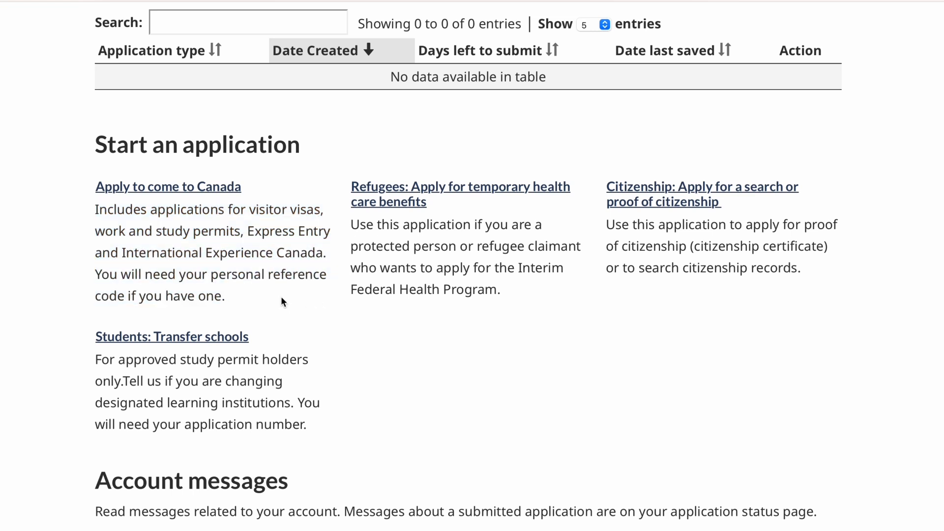
Choose Apply to come to Canada and scroll to the eligibility and apply-online options
left_click(172, 189)
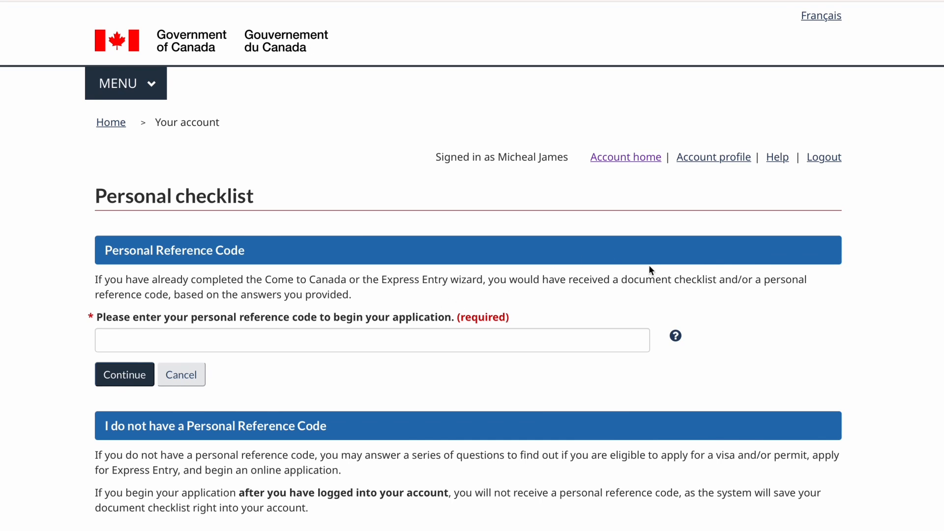
scroll(400, 331, "down", 3)
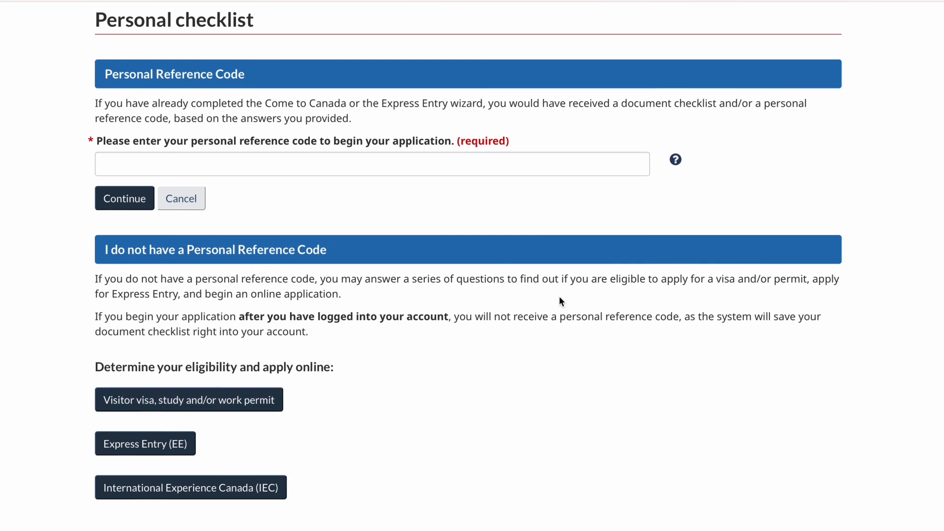
scroll(624, 352, "down", 3)
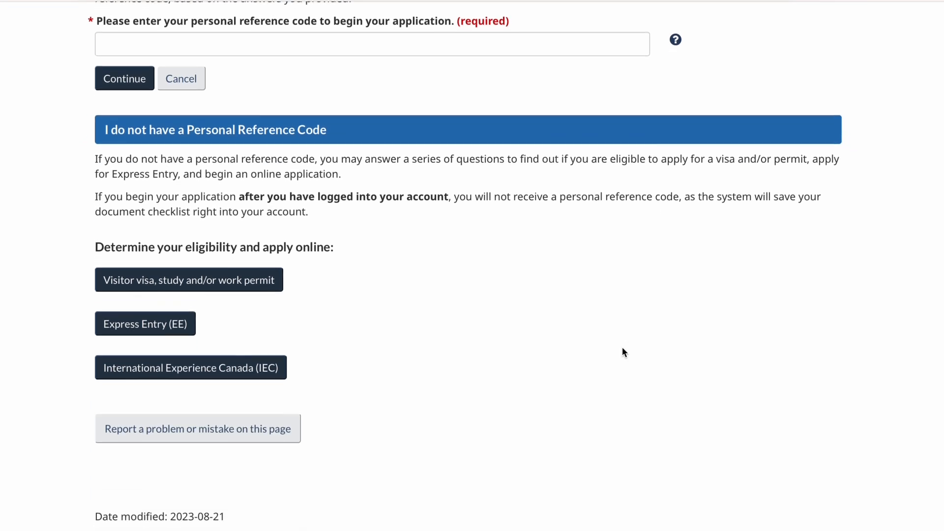
Start the 'Visitor visa, study and/or work permit' questionnaire, answering Visit for less than 6 months
left_click(185, 280)
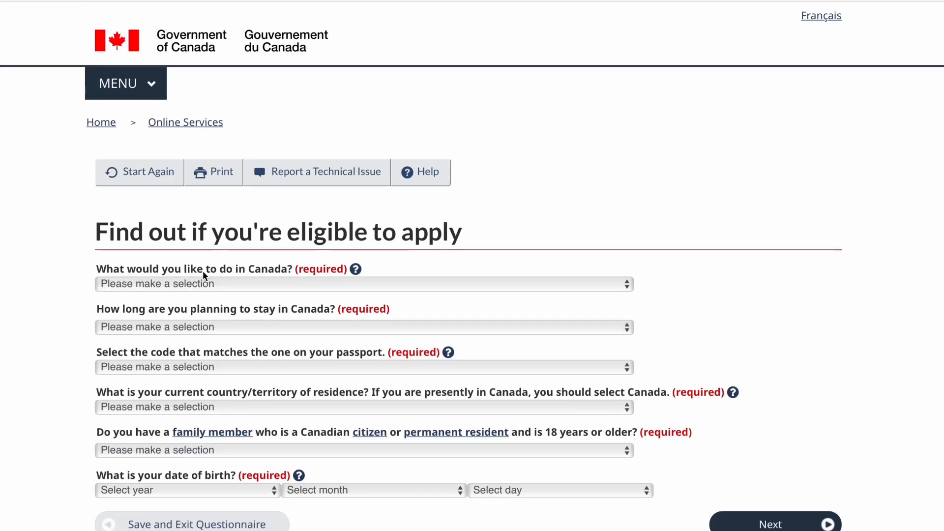
left_click(277, 284)
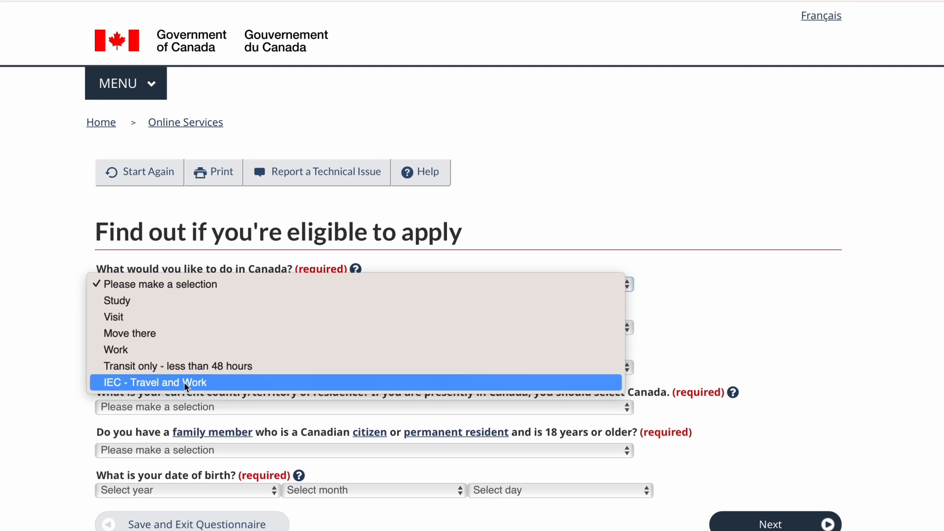
left_click(124, 318)
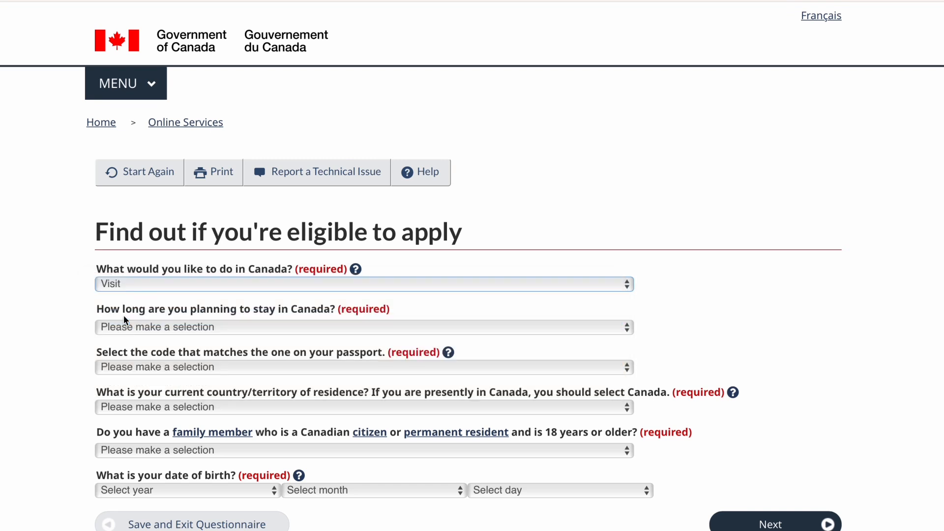
left_click(173, 325)
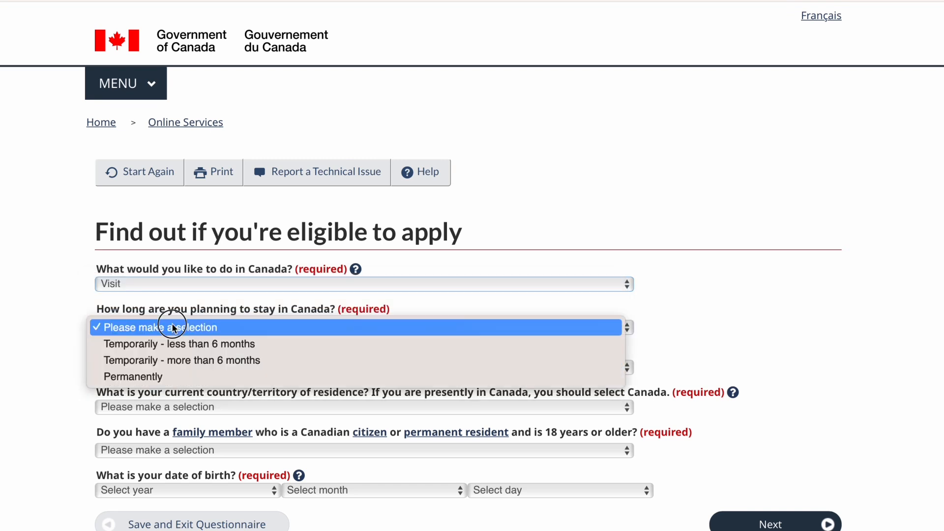
left_click(188, 346)
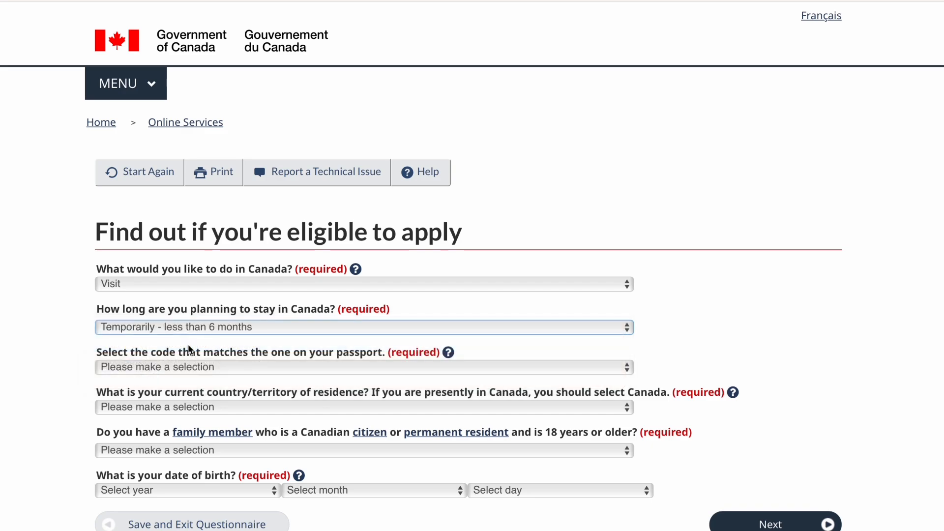
Select NGA (Nigeria) as the passport code
left_click(207, 368)
scroll(228, 448, "down", 15)
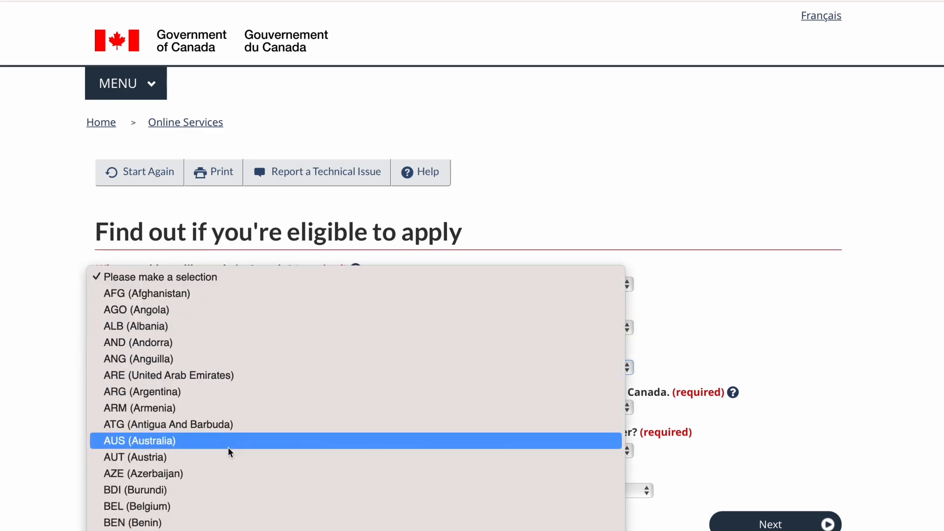
scroll(228, 449, "down", 20)
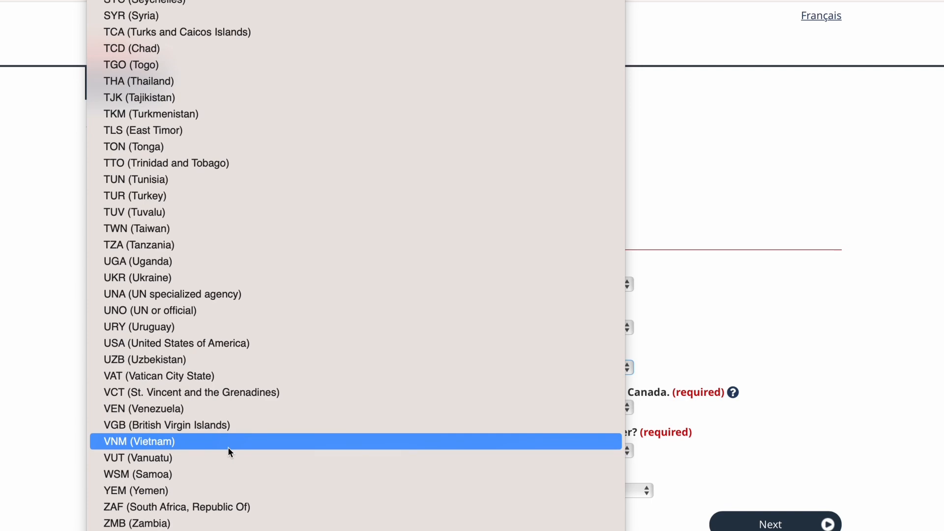
scroll(228, 450, "up", 14)
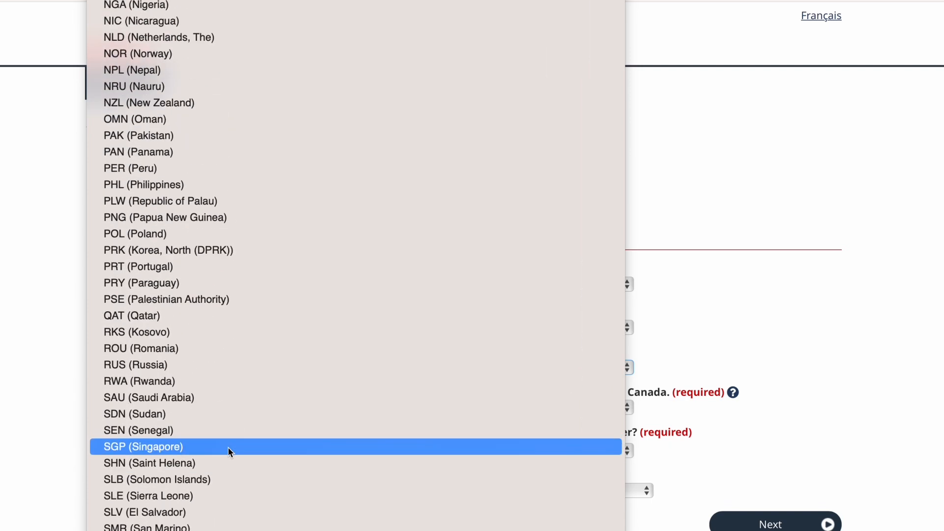
scroll(228, 447, "up", 5)
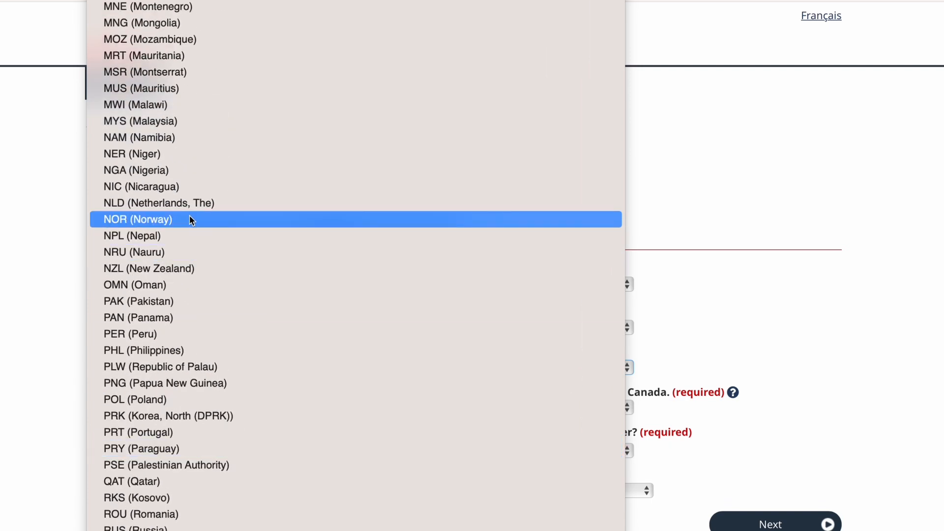
left_click(180, 171)
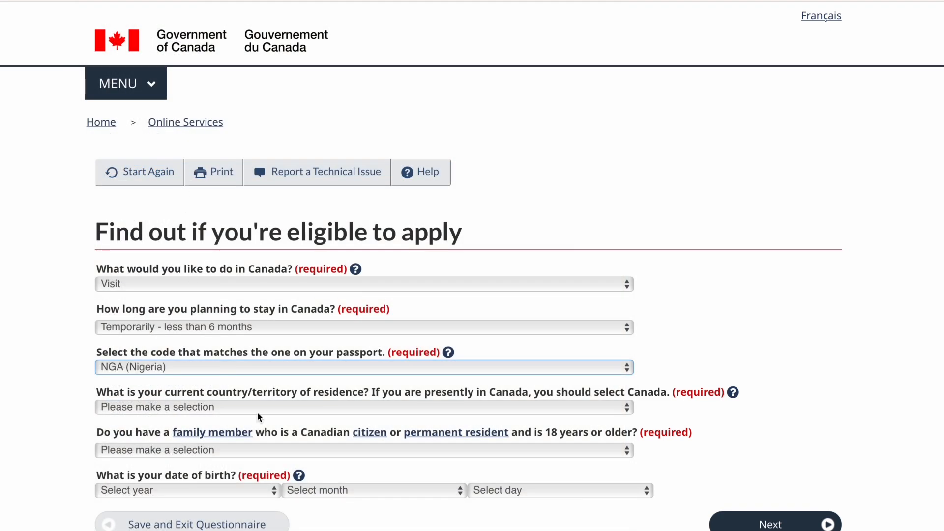
scroll(258, 417, "down", 2)
Set country of residence to Nigeria and answer No to having family in Canada
left_click(214, 332)
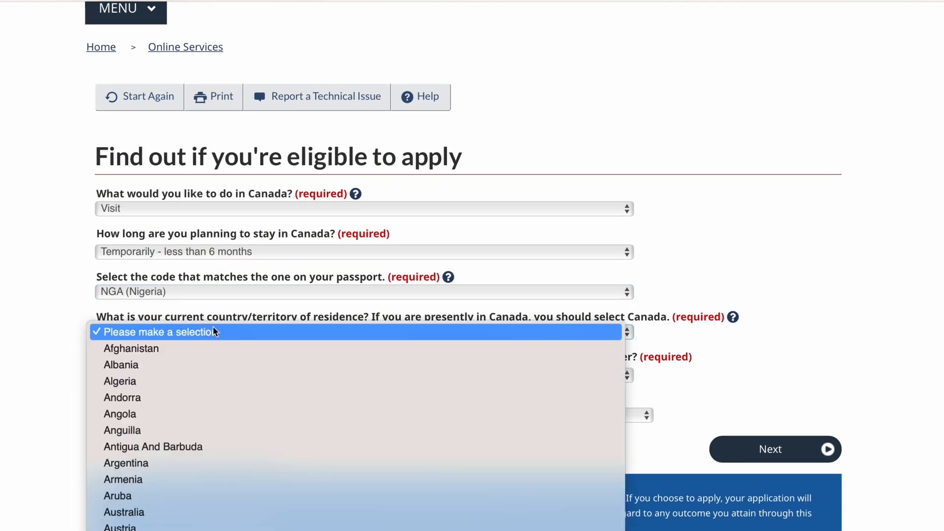
scroll(214, 331, "down", 20)
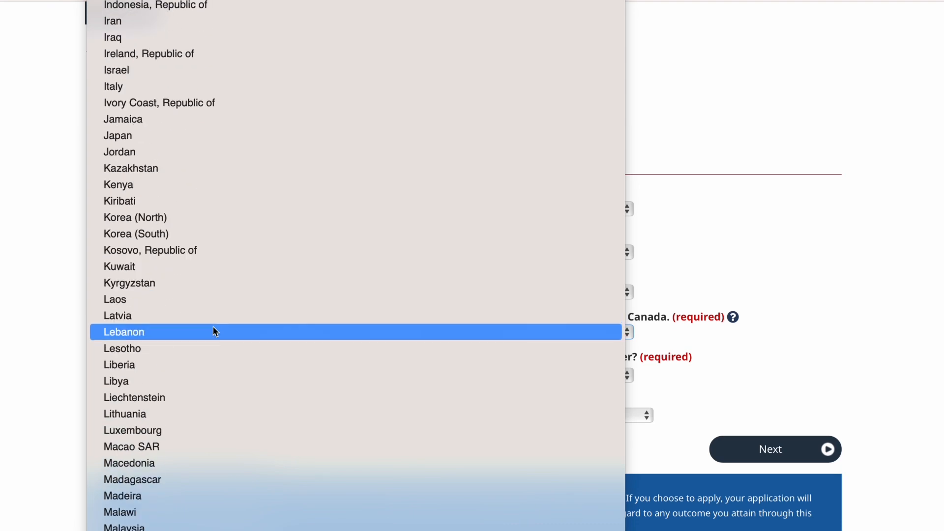
scroll(213, 331, "down", 4)
scroll(213, 330, "down", 6)
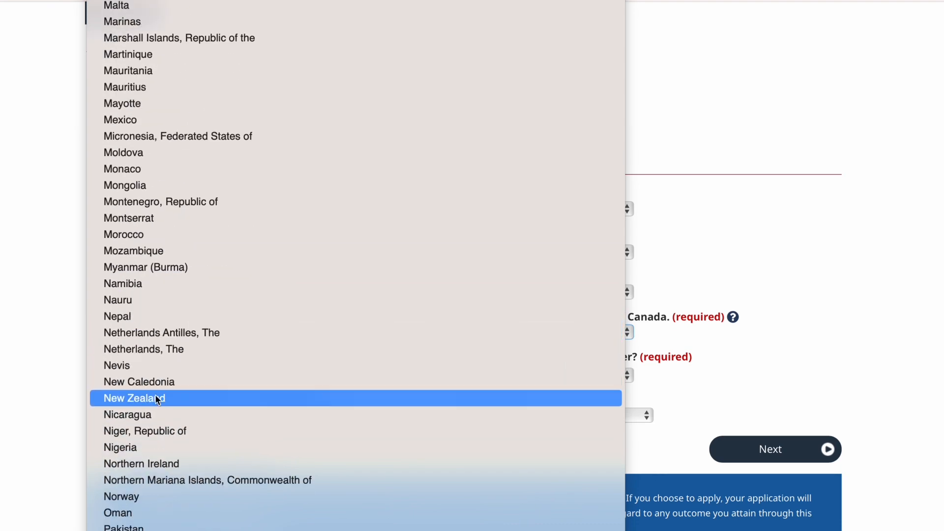
left_click(156, 445)
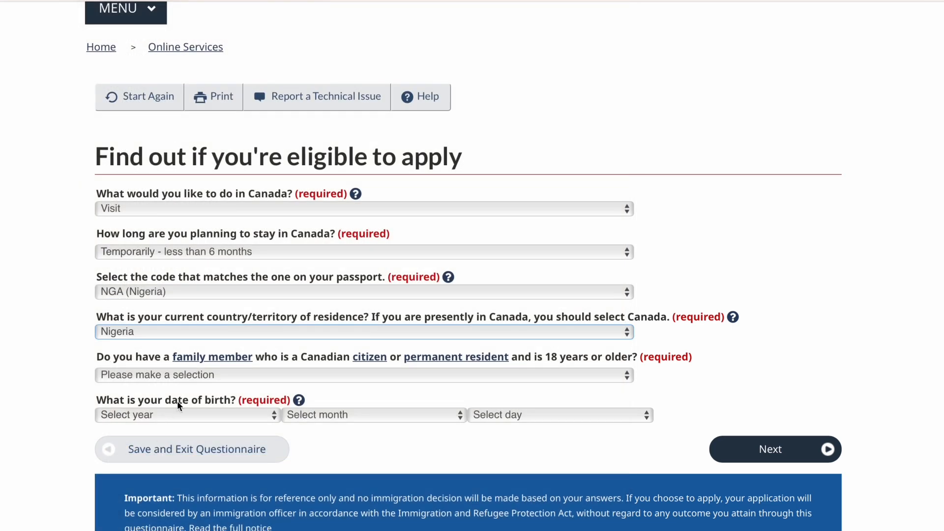
left_click(301, 374)
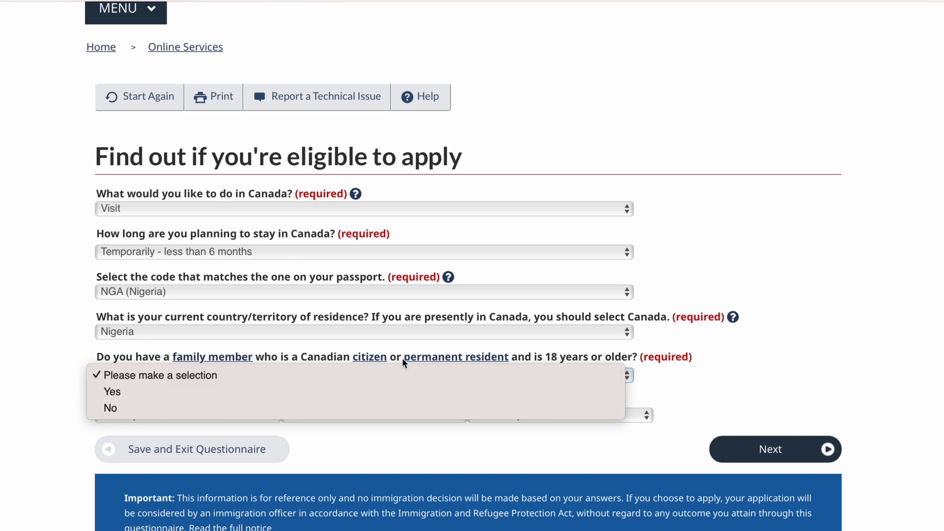
left_click(243, 407)
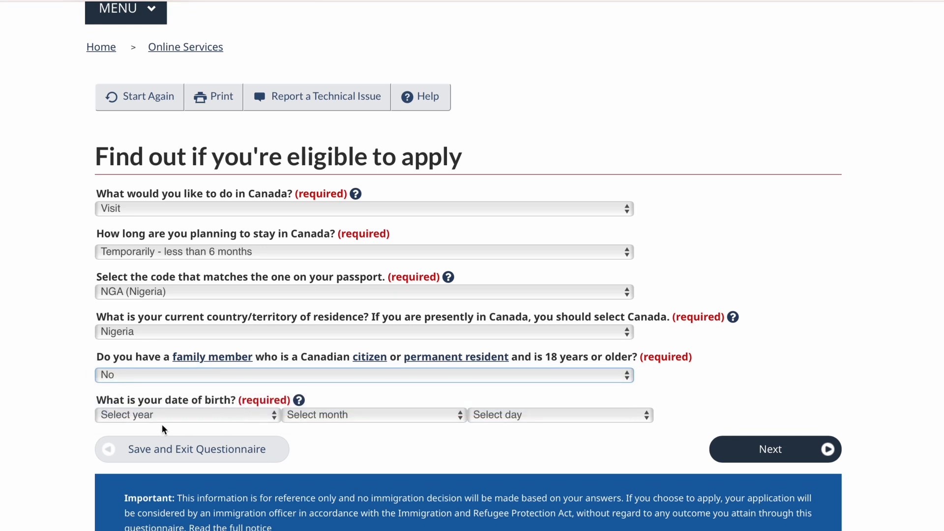
left_click(220, 417)
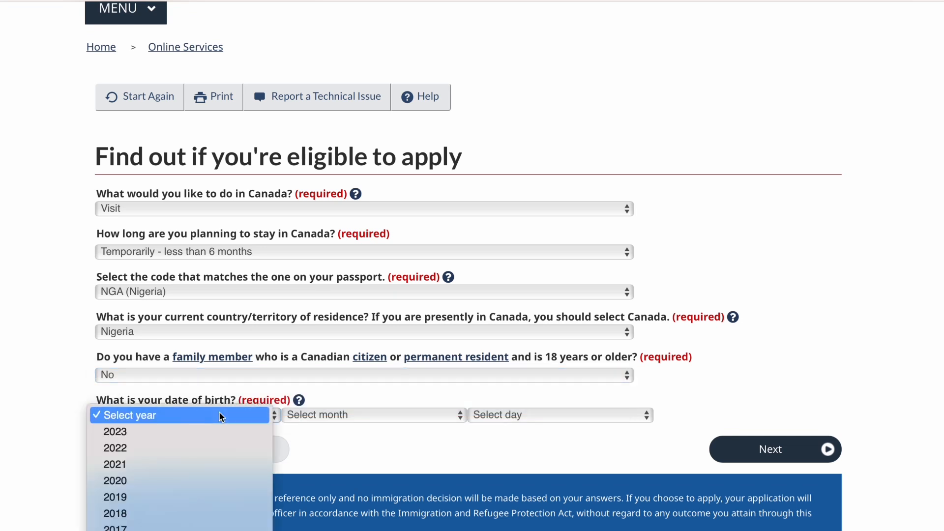
scroll(167, 480, "down", 10)
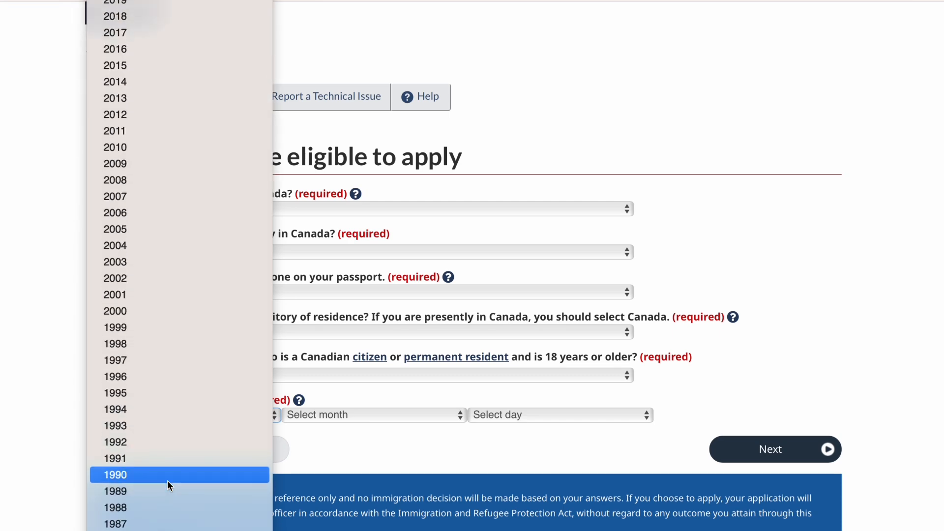
scroll(167, 480, "up", 1)
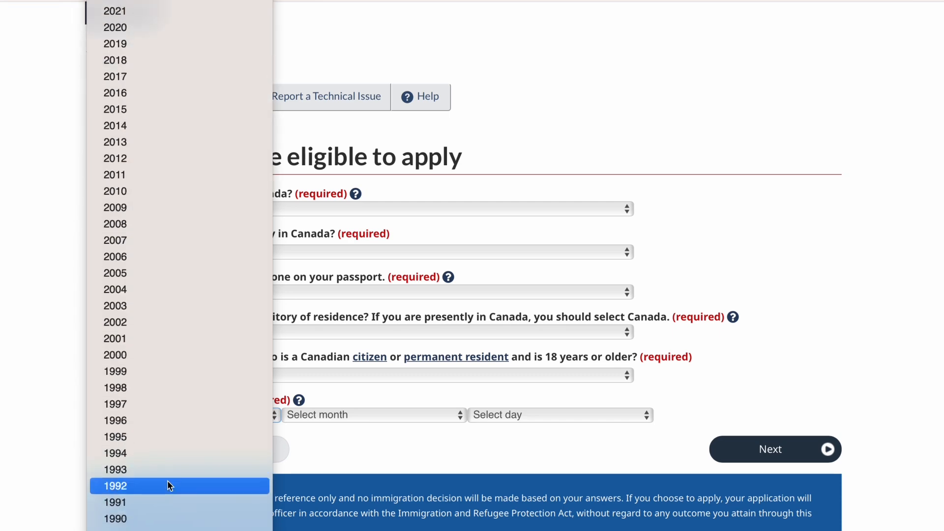
left_click(108, 359)
left_click(377, 413)
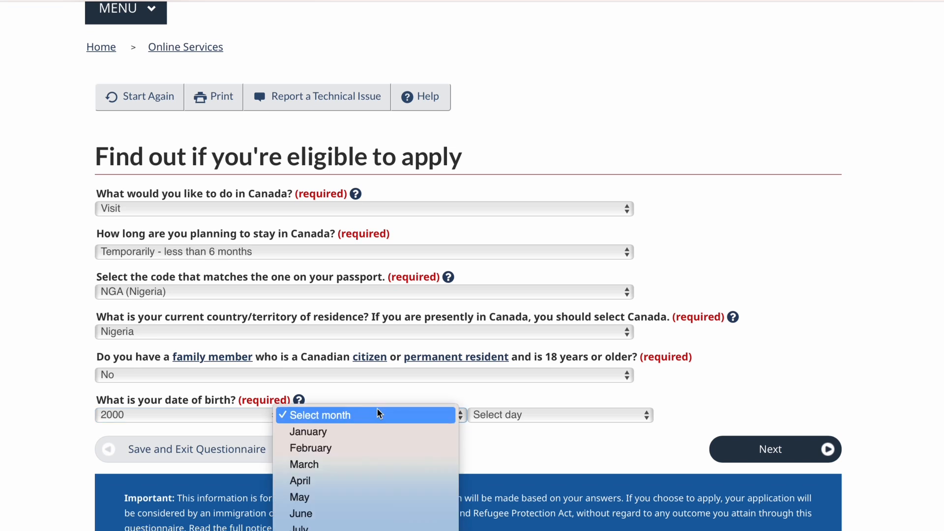
left_click(366, 432)
left_click(530, 416)
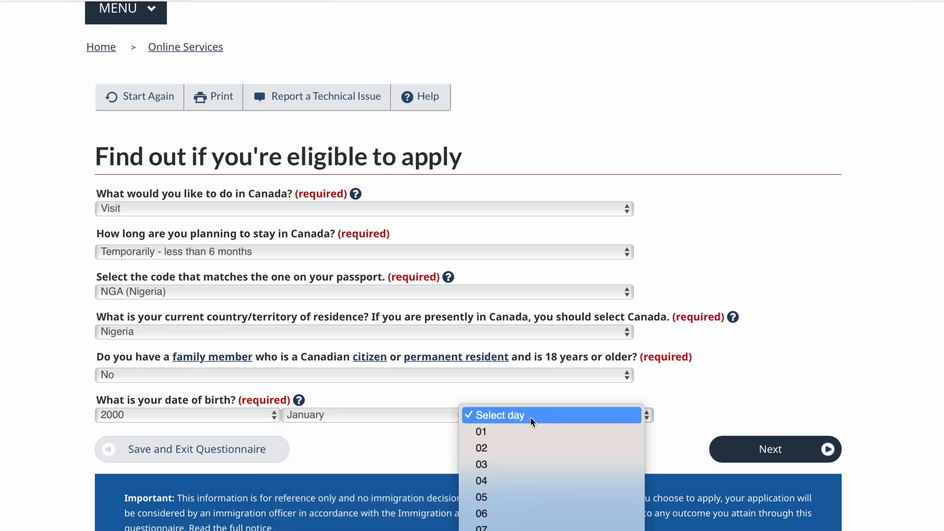
left_click(516, 515)
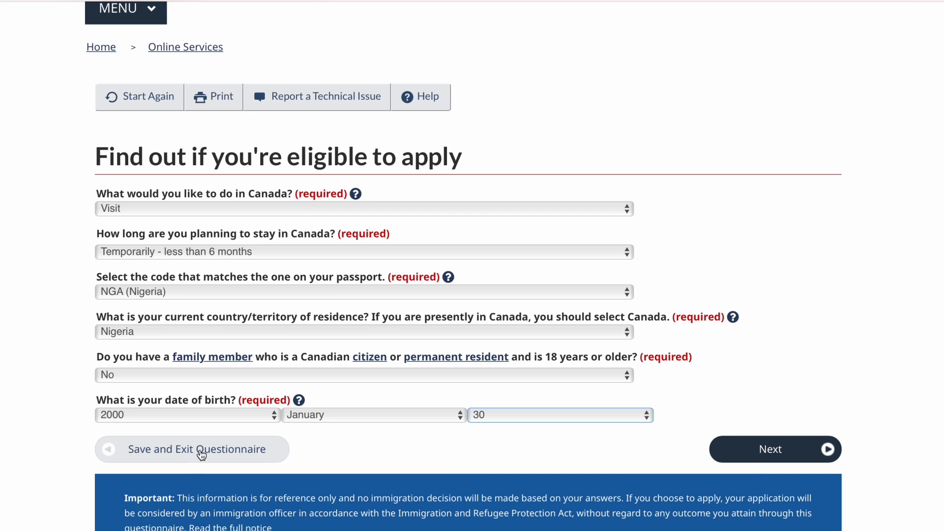
left_click(744, 454)
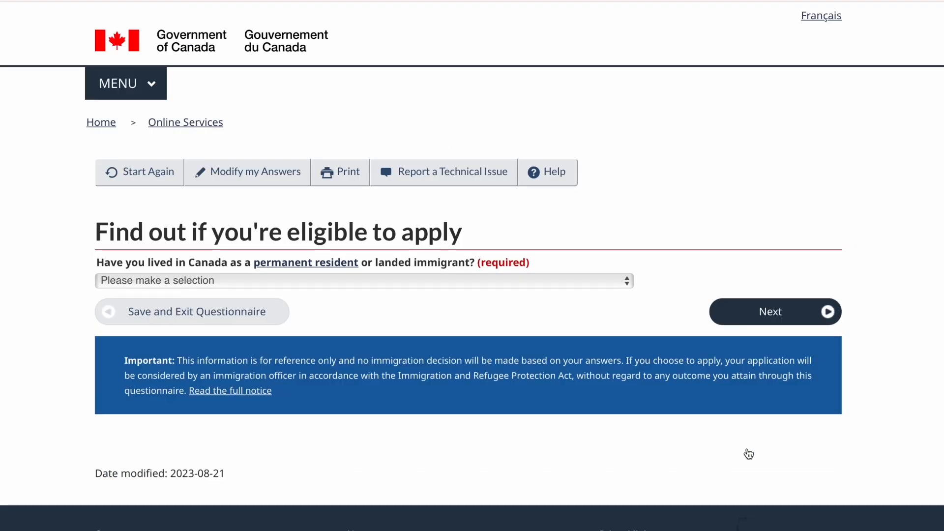
Answer No to having lived in Canada as a permanent resident and No to U.S. permanent residency
left_click(340, 280)
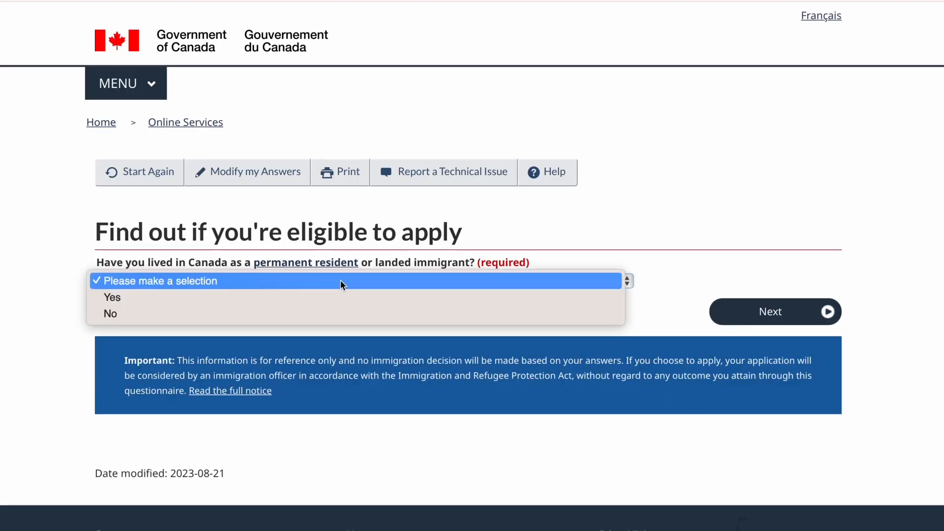
left_click(315, 314)
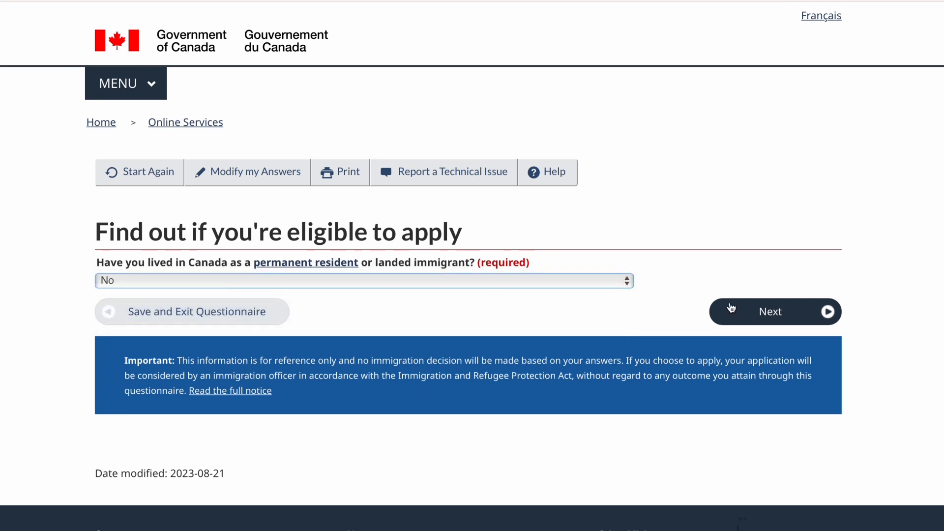
left_click(771, 319)
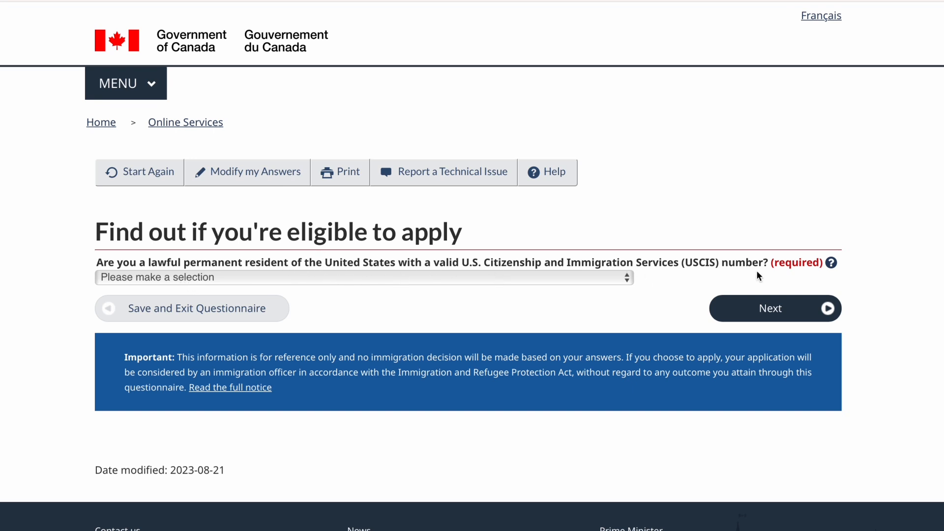
left_click(541, 277)
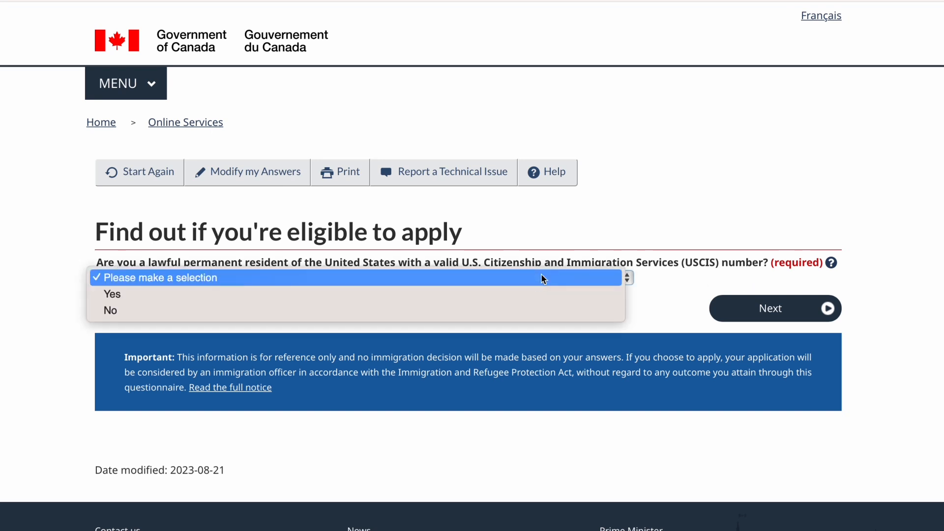
left_click(439, 316)
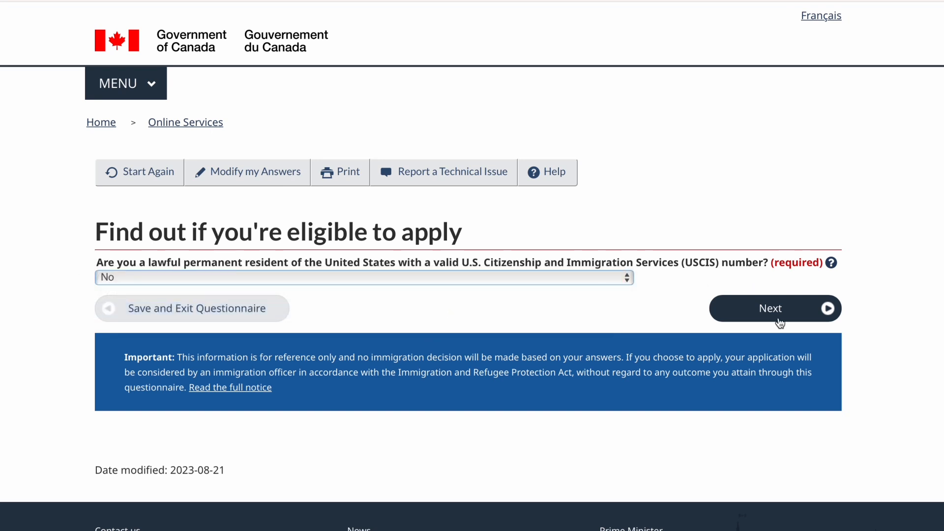
left_click(780, 320)
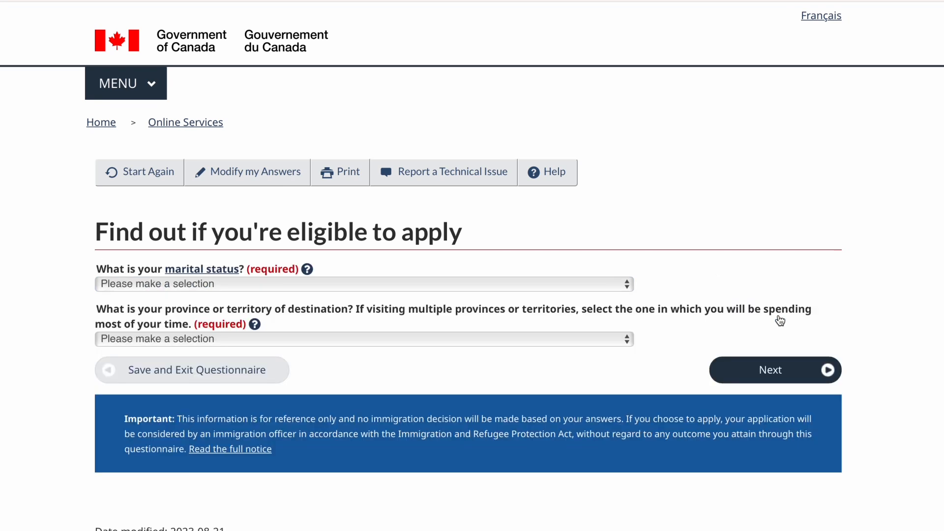
Choose Never Married/Single and Alberta as destination province, then submit to view the results
left_click(268, 290)
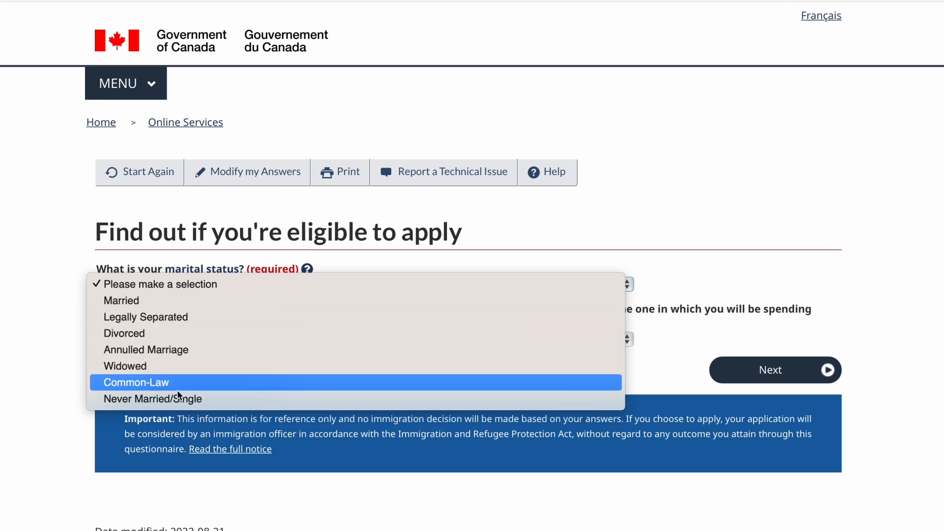
left_click(184, 401)
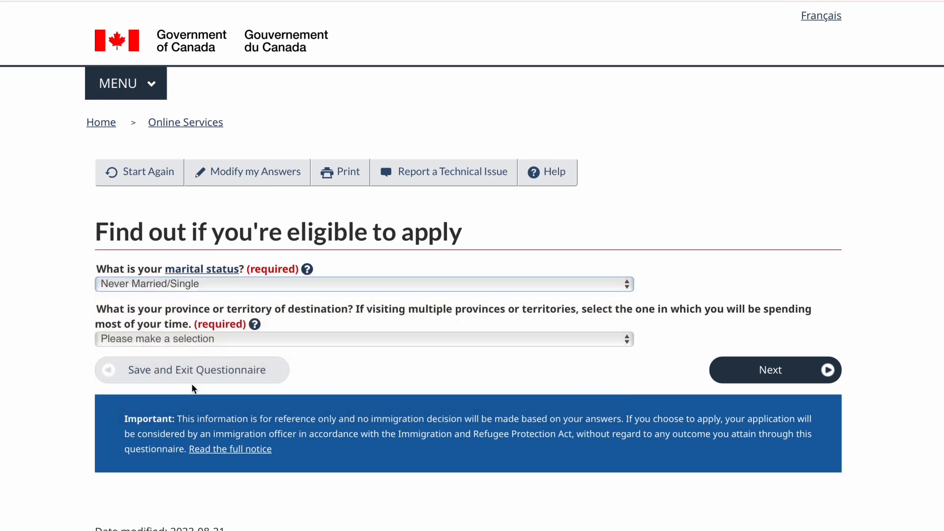
left_click(396, 339)
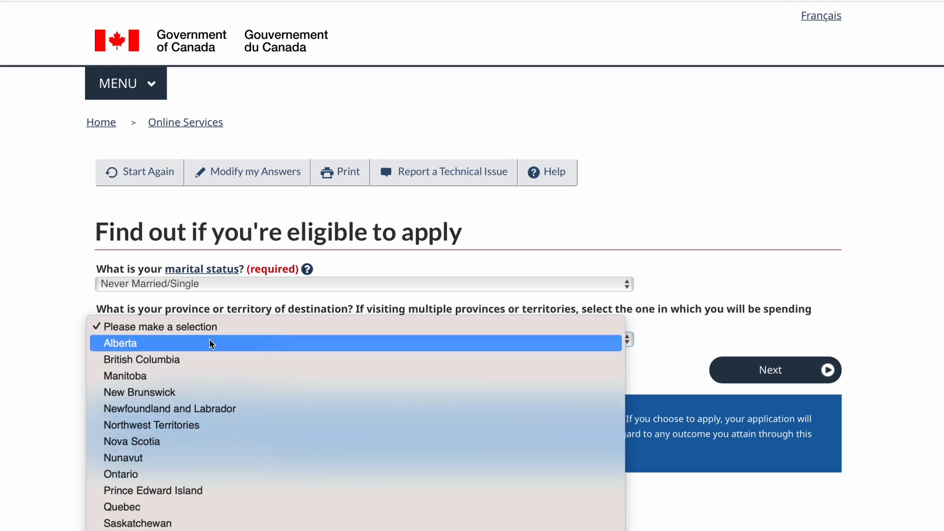
left_click(200, 343)
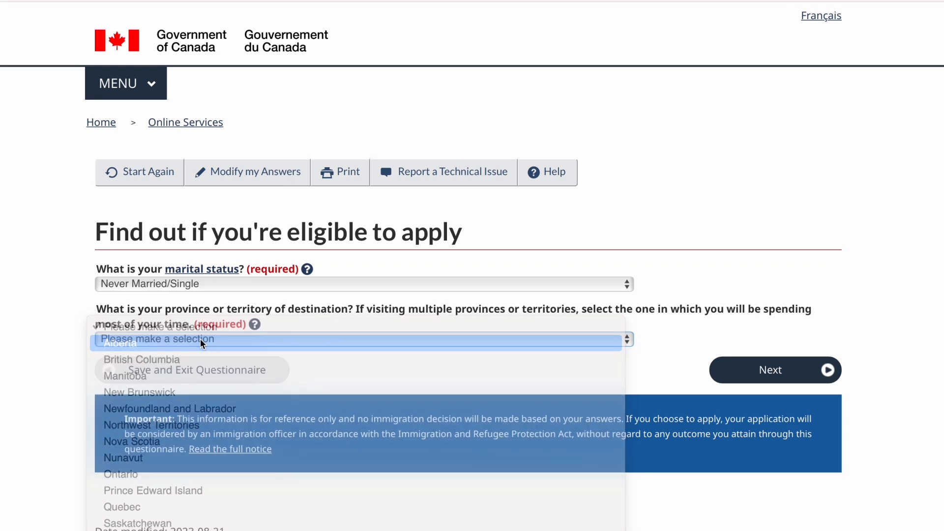
left_click(748, 372)
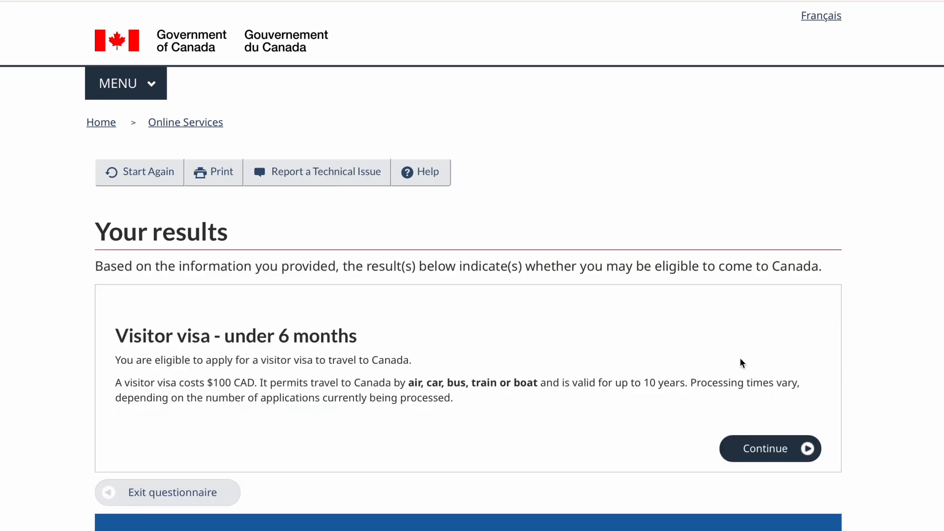
Look up 'You' and highlight the visitor-visa eligibility sentence and result paragraphs
right_click(118, 356)
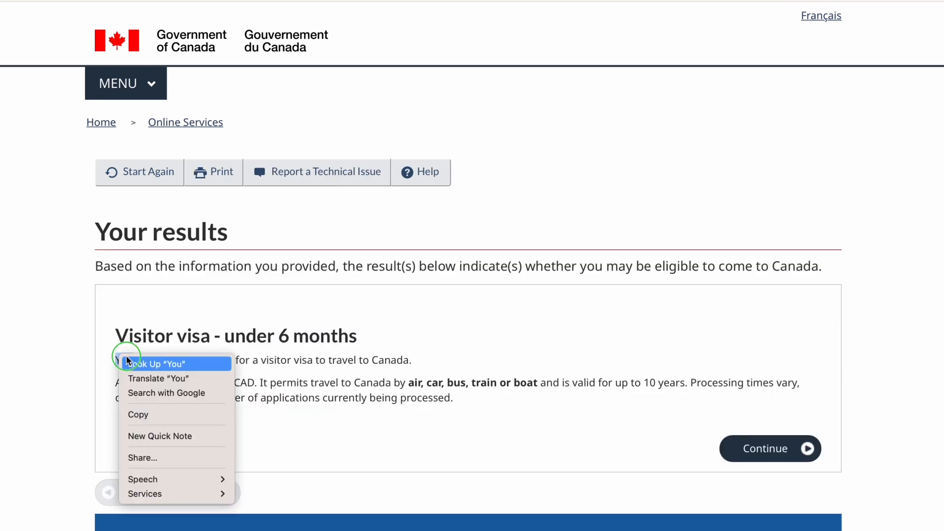
left_click(148, 362)
left_click(317, 303)
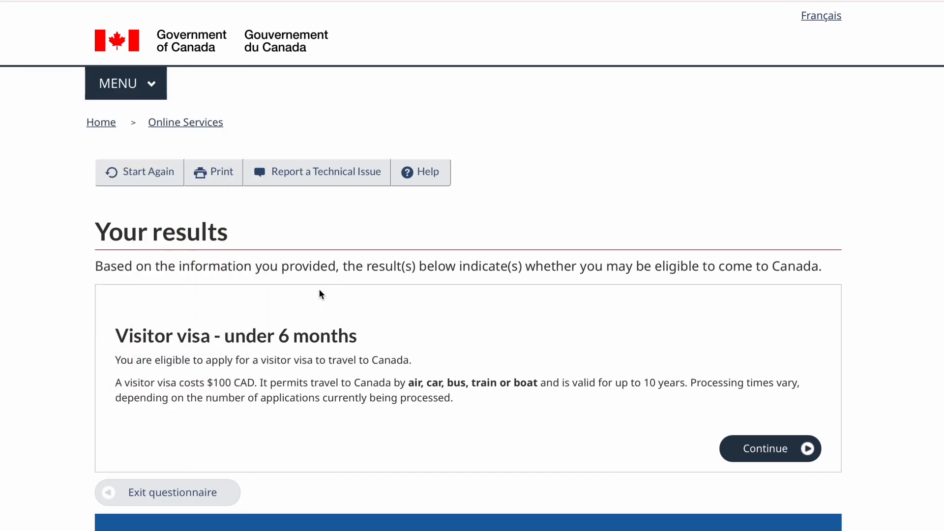
left_click_drag(112, 361, 424, 364)
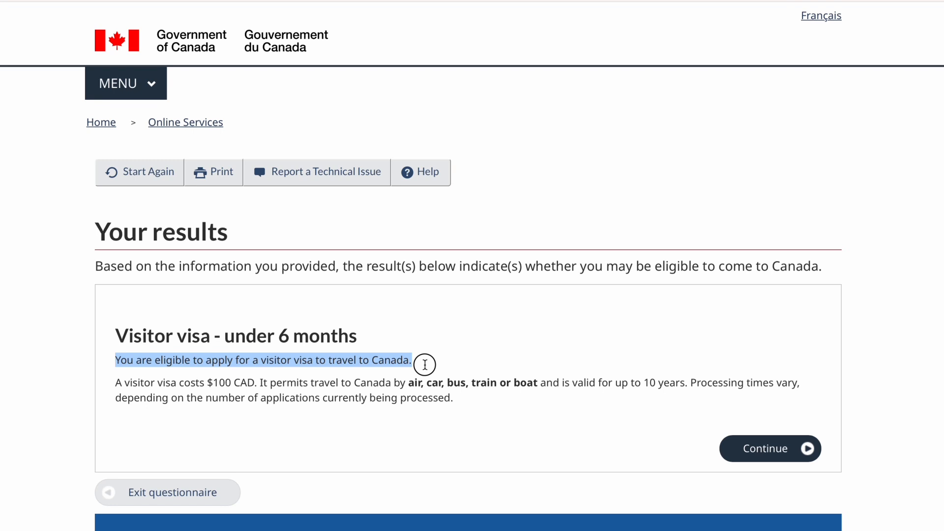
left_click(424, 330)
left_click_drag(122, 328, 388, 419)
left_click(383, 430)
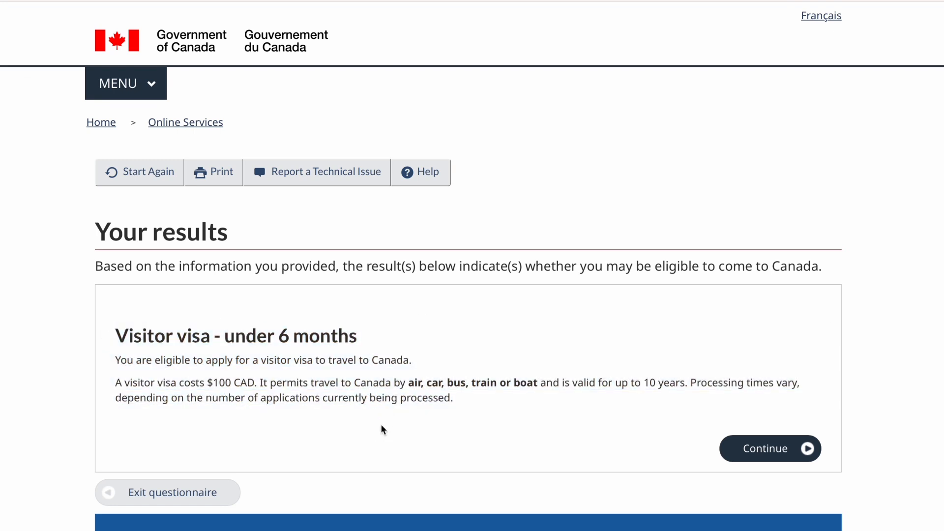
Highlight the $100 CAD cost phrase, then continue past the eligibility result
left_click_drag(115, 383, 252, 380)
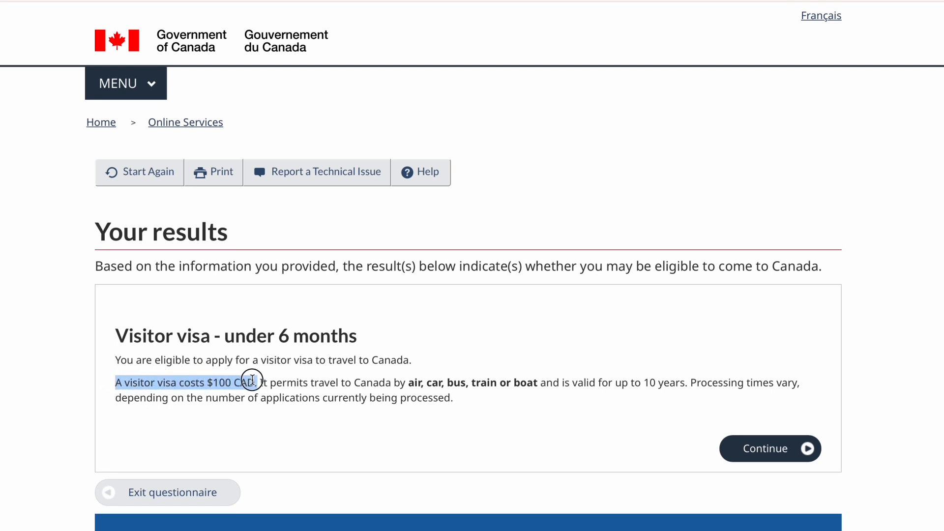
left_click(312, 442)
scroll(312, 442, "down", 1)
scroll(312, 441, "down", 2)
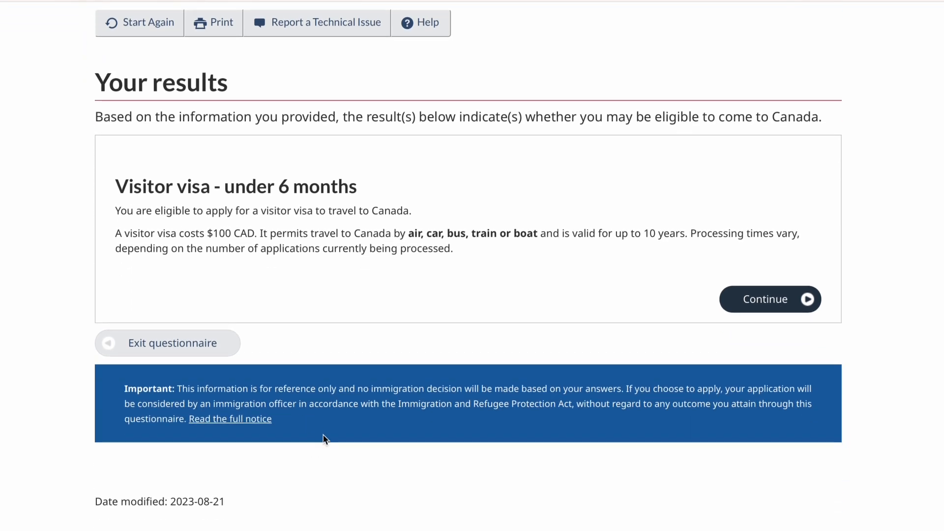
left_click(758, 305)
Scroll down the visitor-visa checklist page to read the notice about a few more questions
scroll(757, 302, "down", 3)
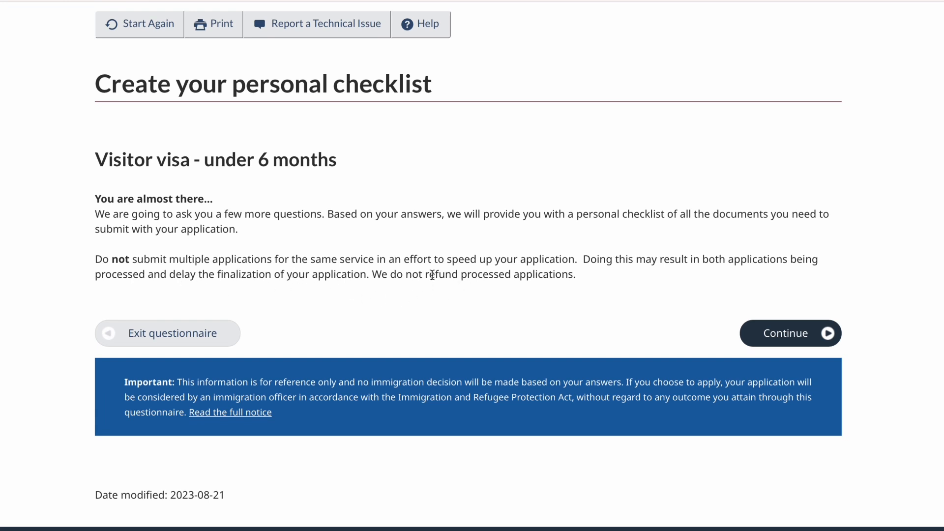
Set the visit purpose to visiting family and/or friends and answer Yes to relationship proof
left_click(795, 335)
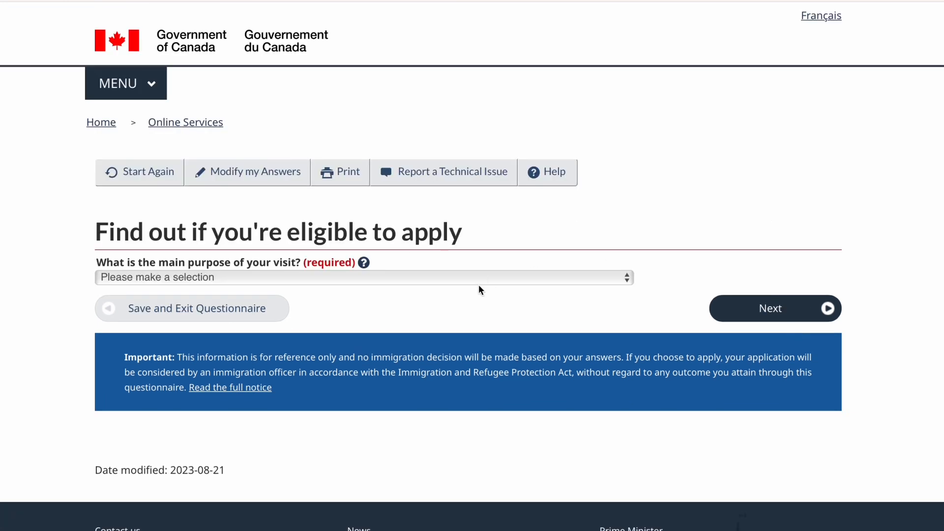
left_click(251, 275)
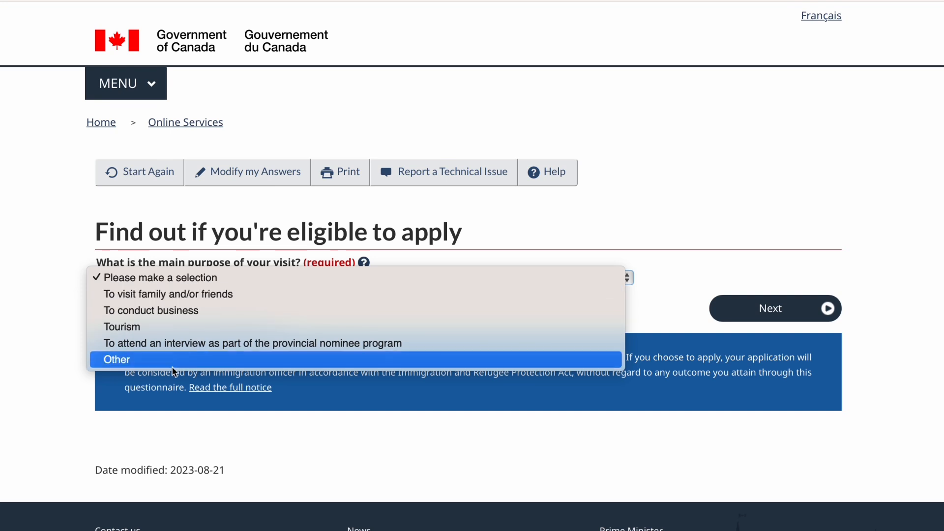
left_click(212, 294)
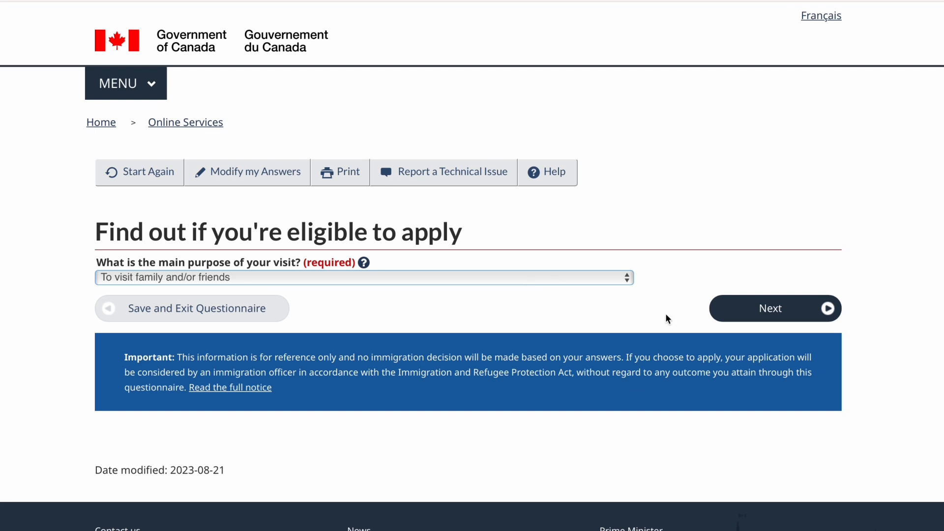
left_click(788, 313)
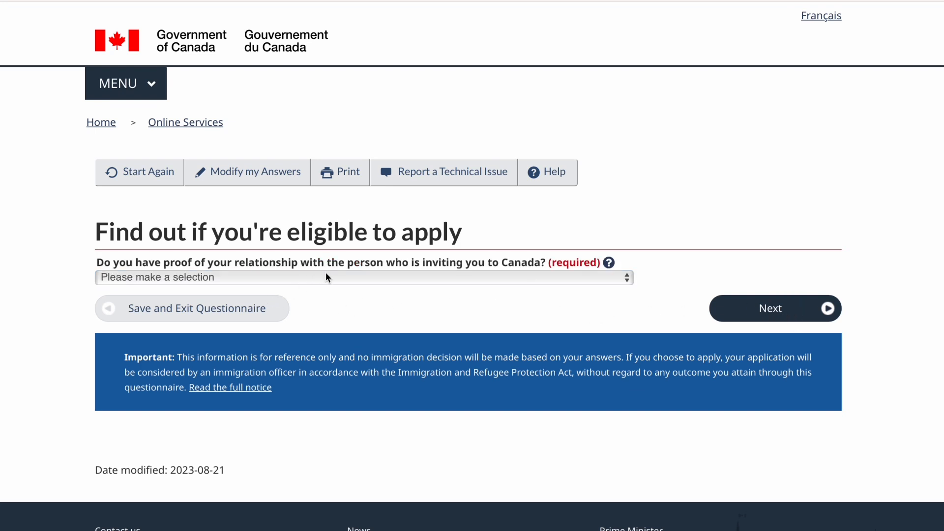
left_click(352, 277)
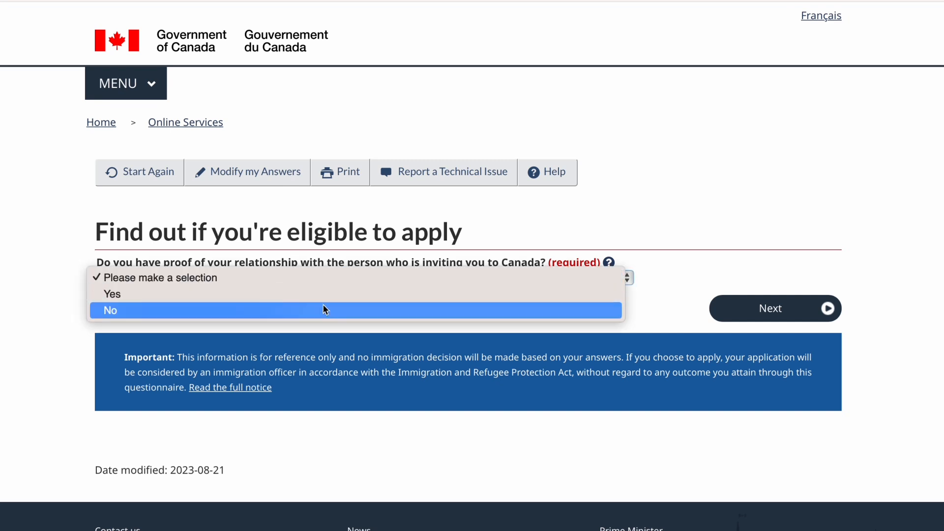
left_click(305, 296)
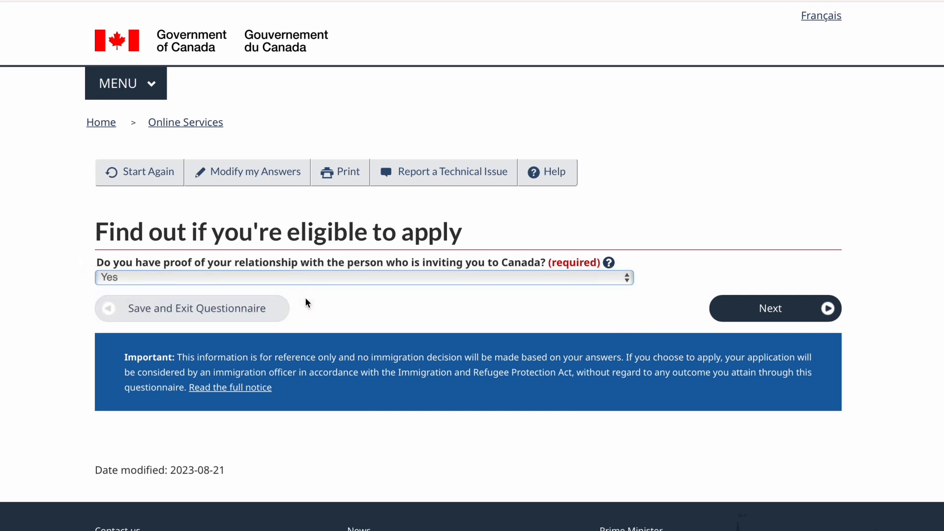
left_click(799, 309)
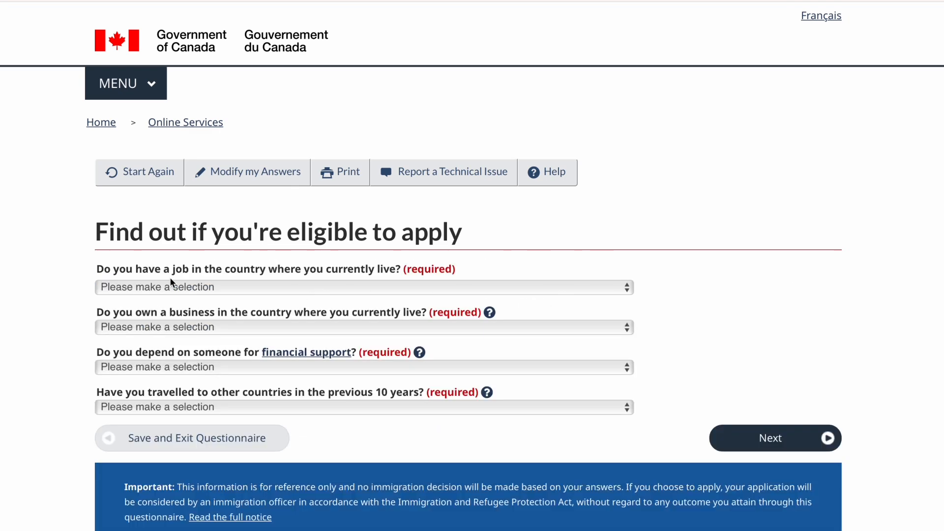
Answer Yes to having a job and No to owning a business
left_click(346, 289)
left_click(304, 307)
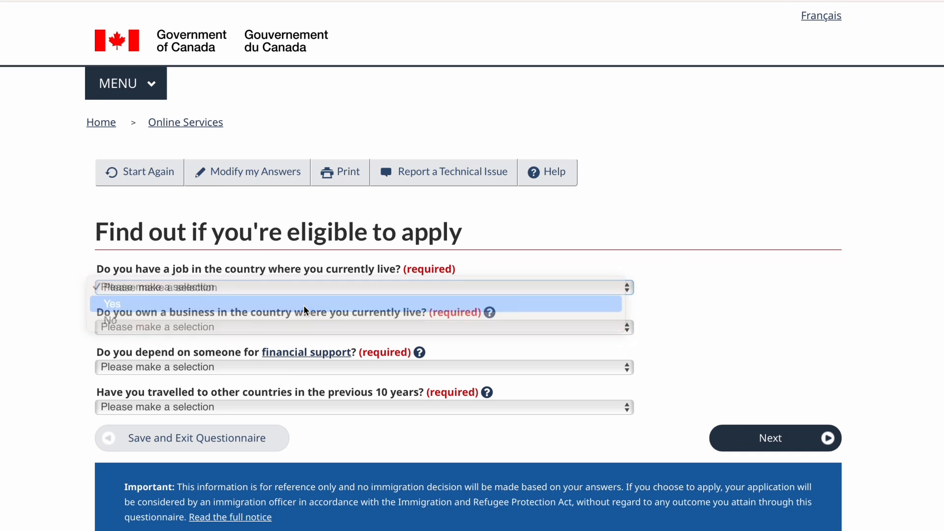
left_click(293, 328)
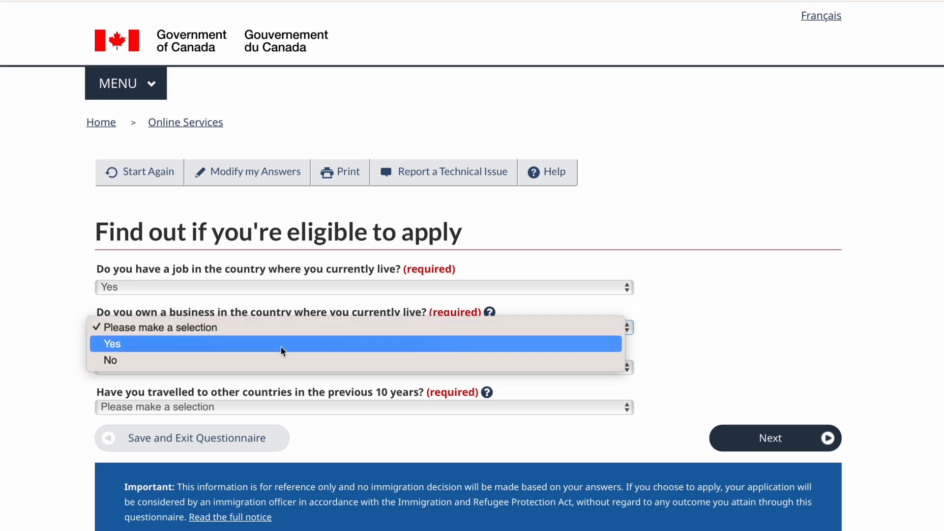
left_click(253, 361)
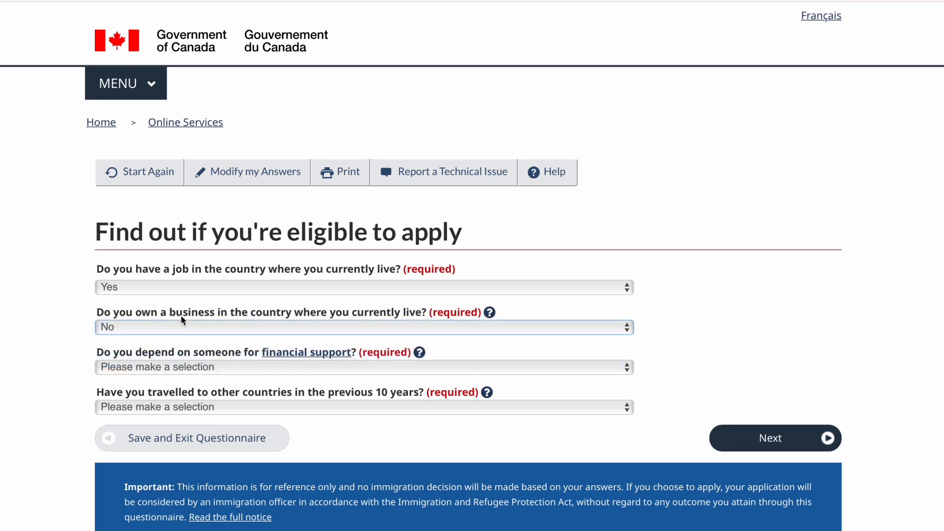
left_click(219, 287)
left_click(208, 305)
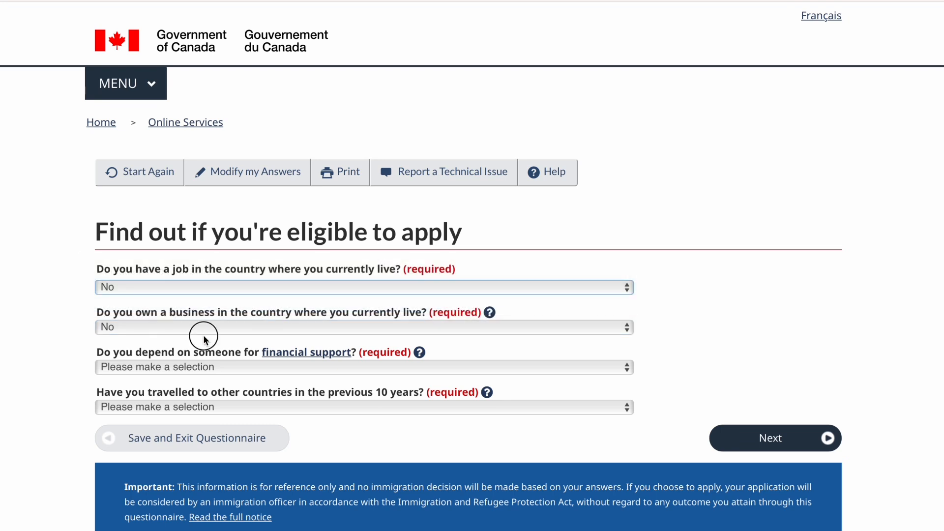
left_click(204, 328)
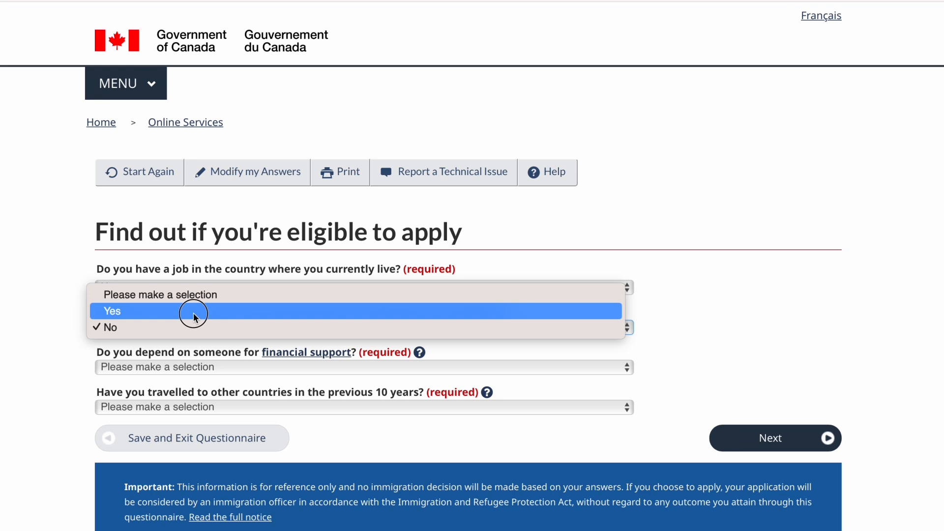
left_click(214, 311)
left_click(252, 288)
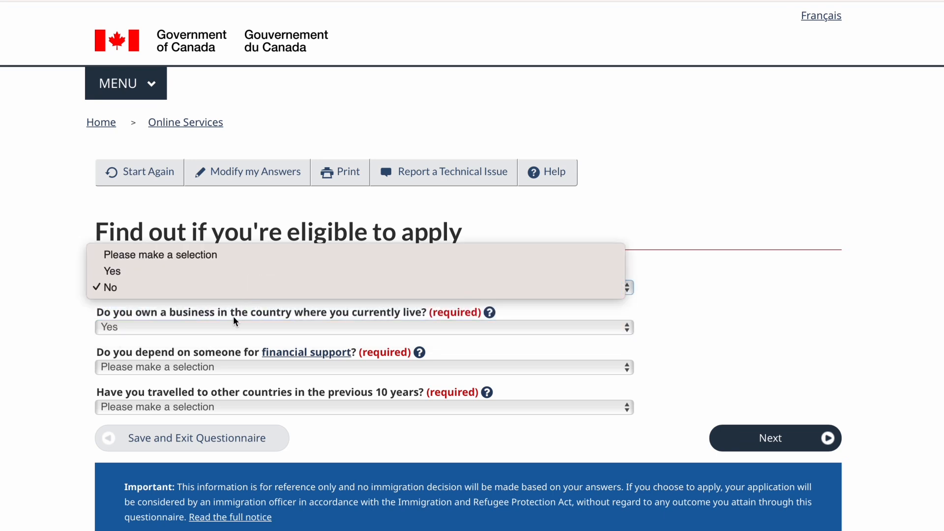
left_click(235, 270)
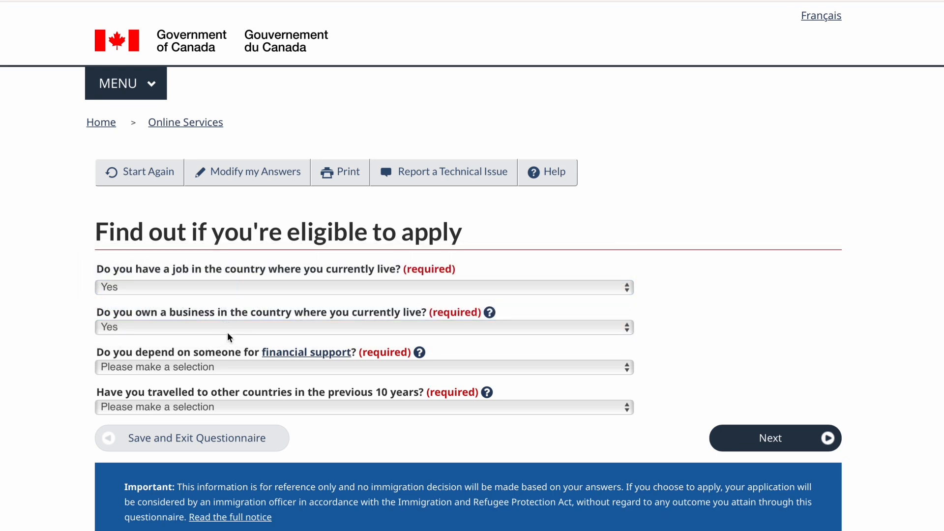
left_click(227, 328)
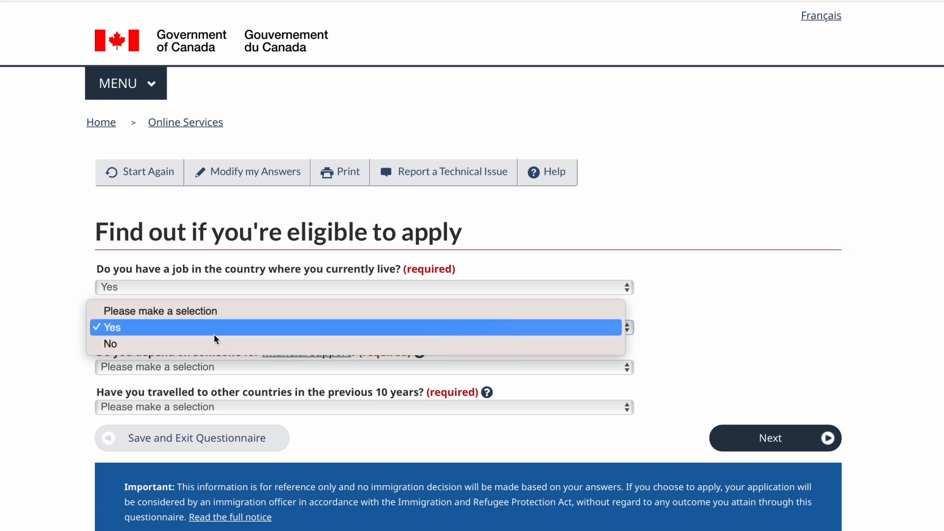
left_click(214, 343)
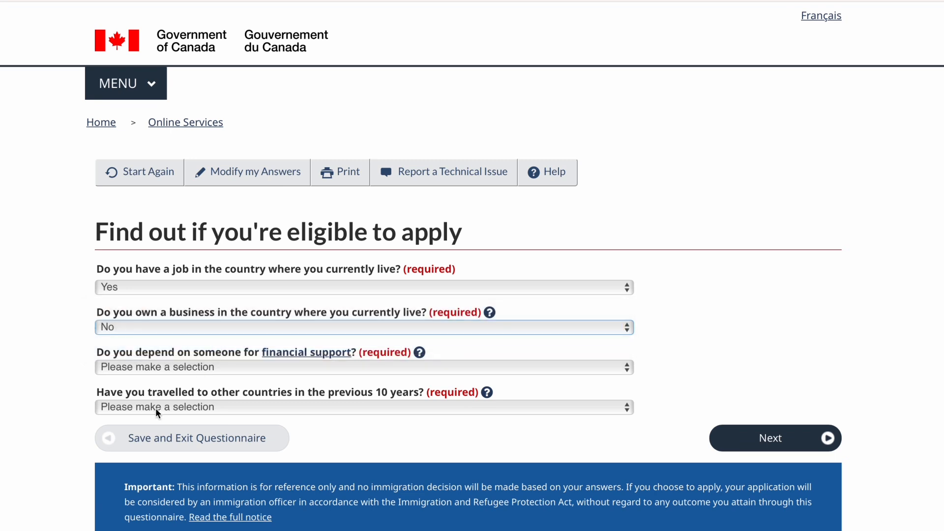
Answer No to financial support and Yes to travel in the previous 10 years
scroll(152, 409, "down", 1)
left_click(242, 315)
left_click(201, 343)
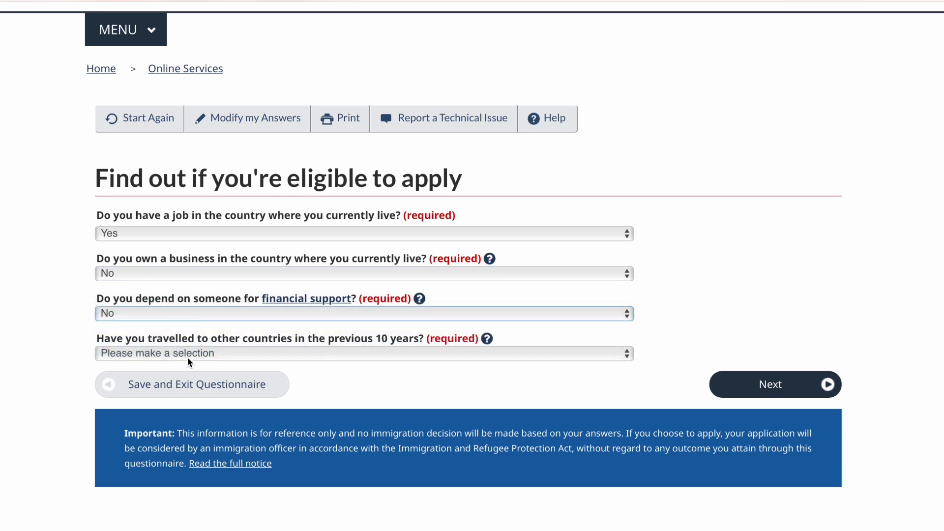
left_click(212, 353)
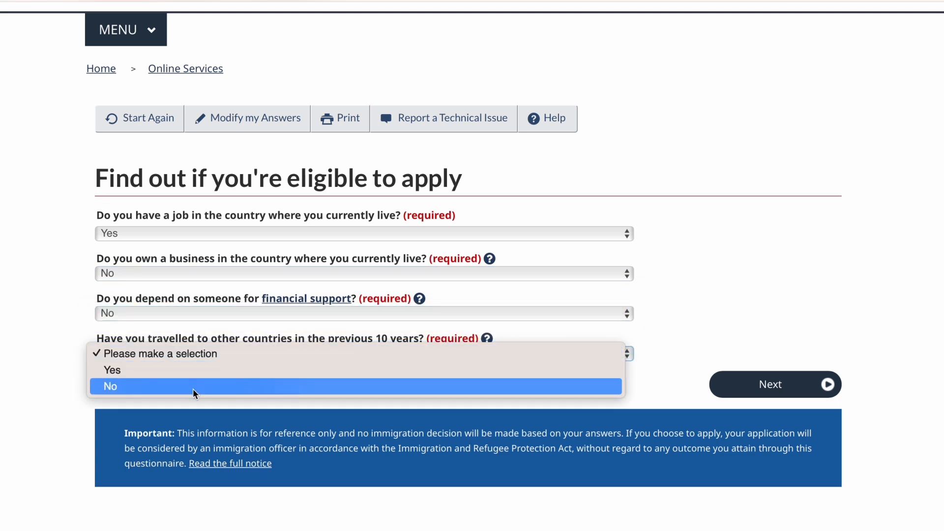
left_click(206, 375)
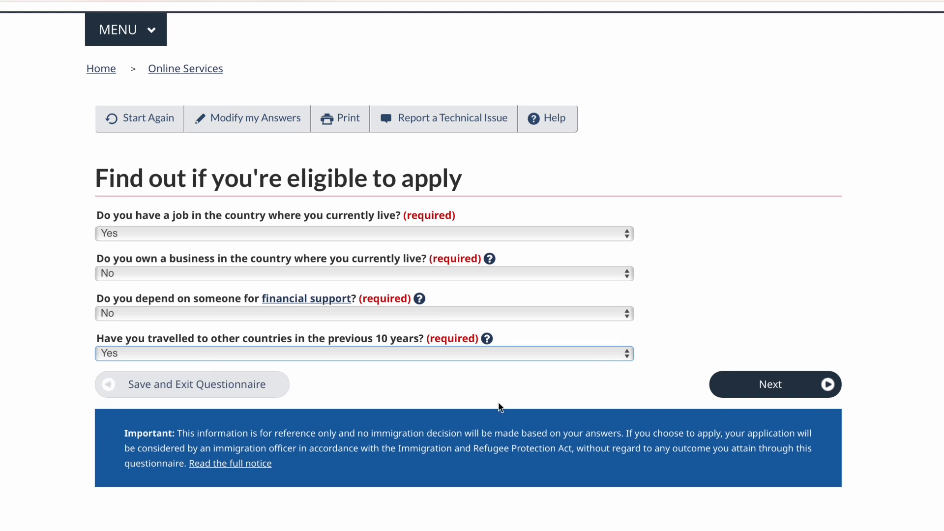
Answer No to accompanying family members and to the criminal-offence question
left_click(767, 386)
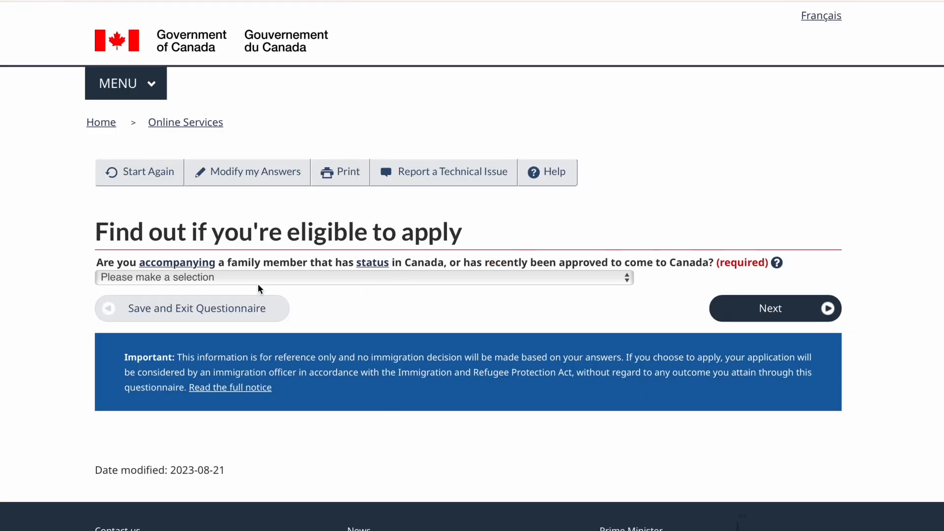
left_click(351, 276)
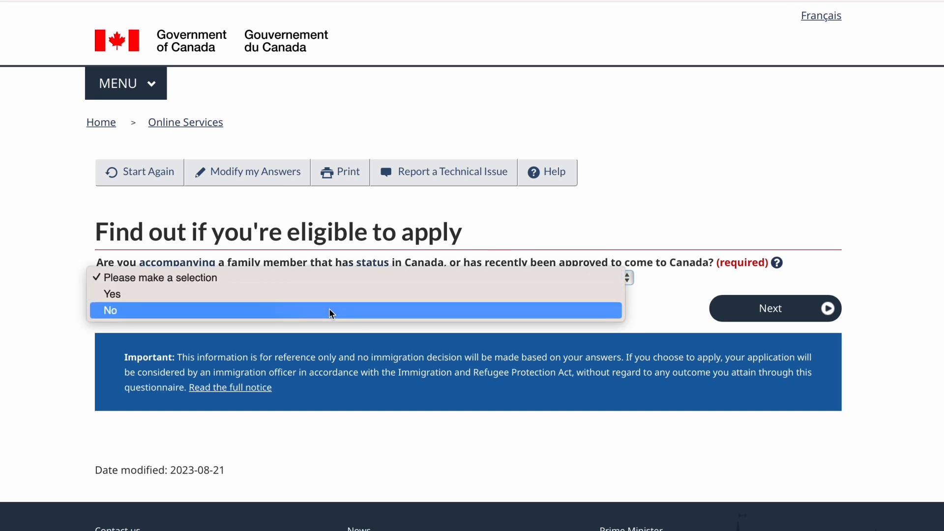
left_click(330, 310)
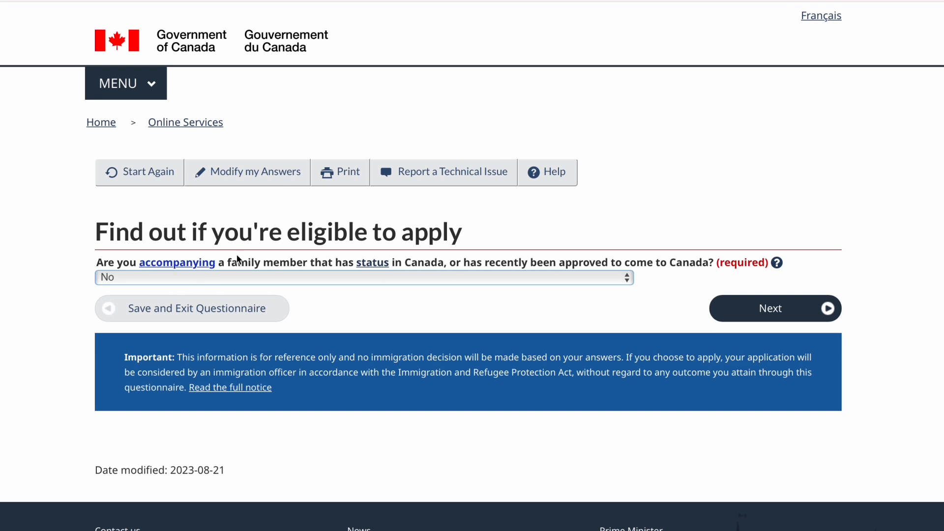
left_click(809, 312)
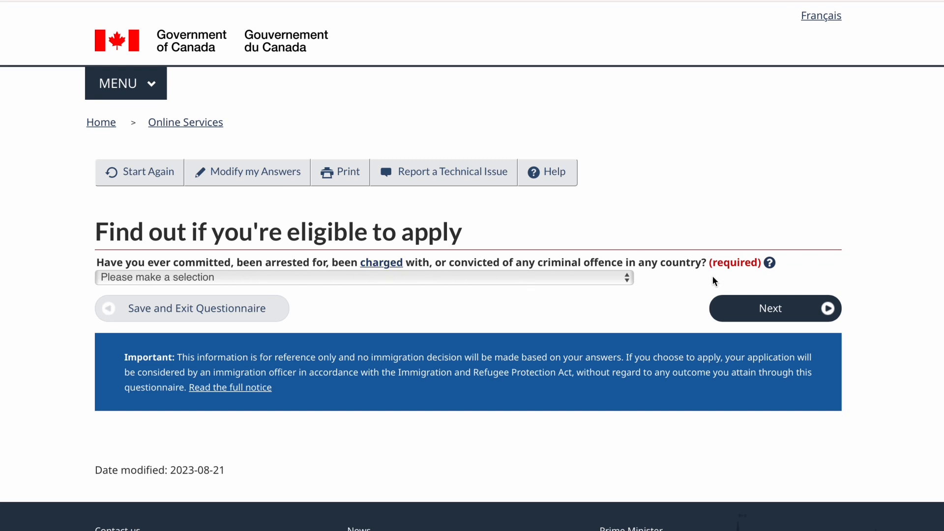
left_click(580, 275)
left_click(498, 315)
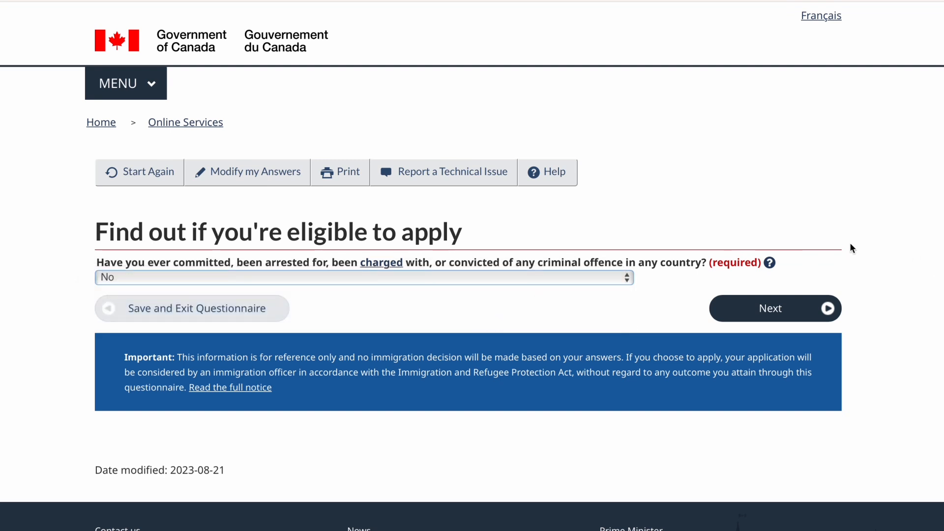
left_click(778, 315)
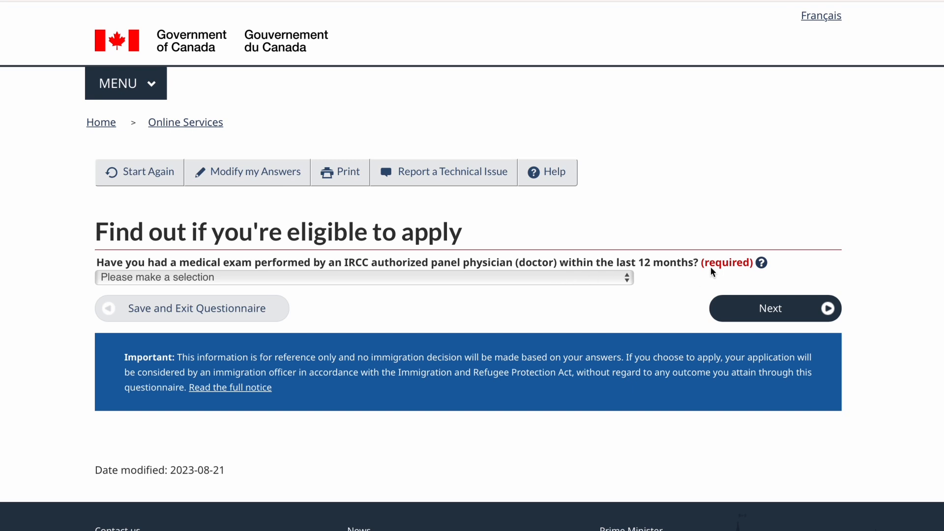
Answer No to a recent medical exam and to applying for a family member
left_click(574, 279)
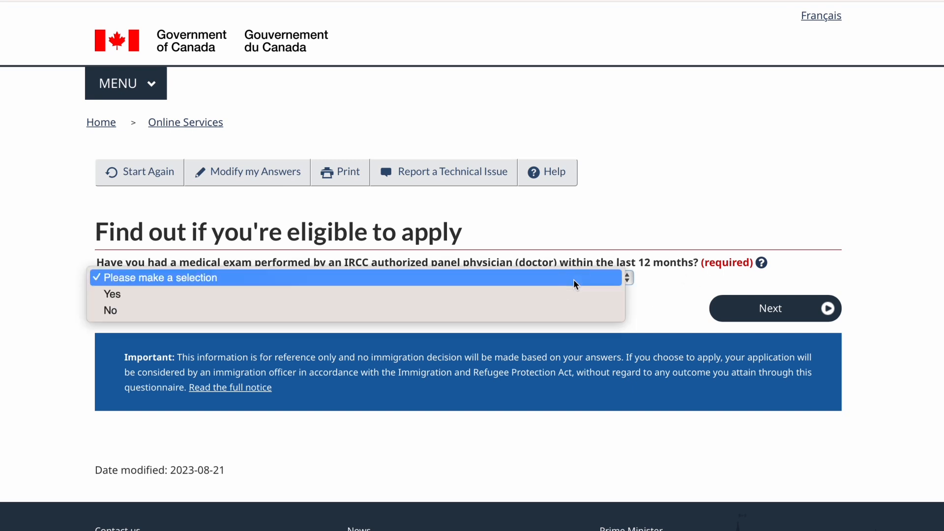
left_click(520, 306)
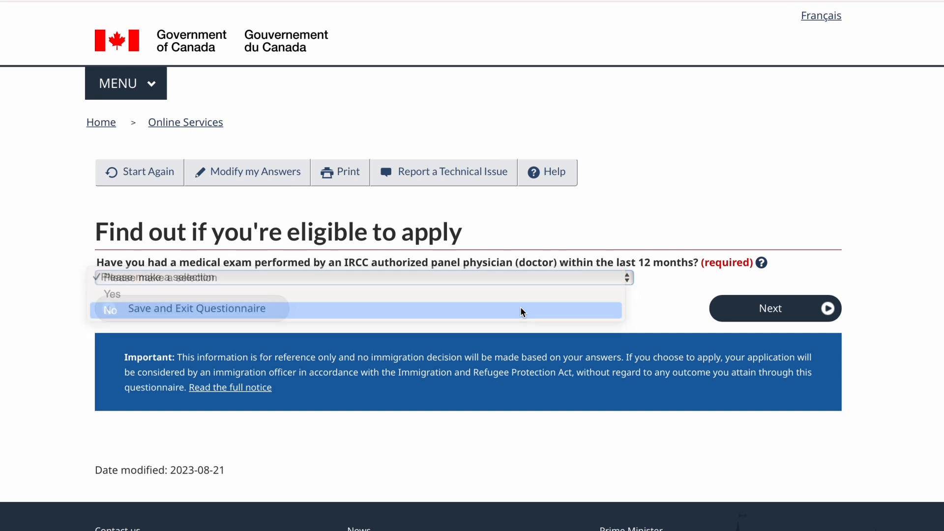
left_click(801, 316)
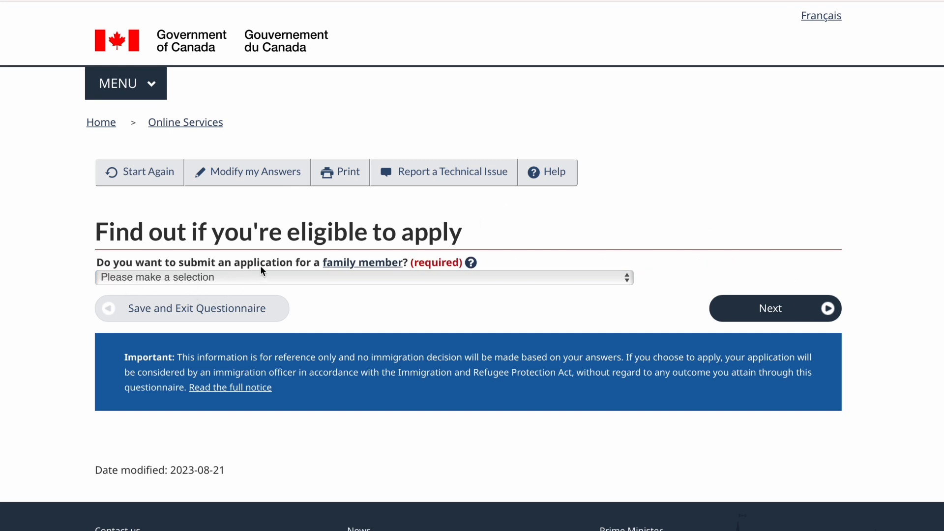
left_click(305, 275)
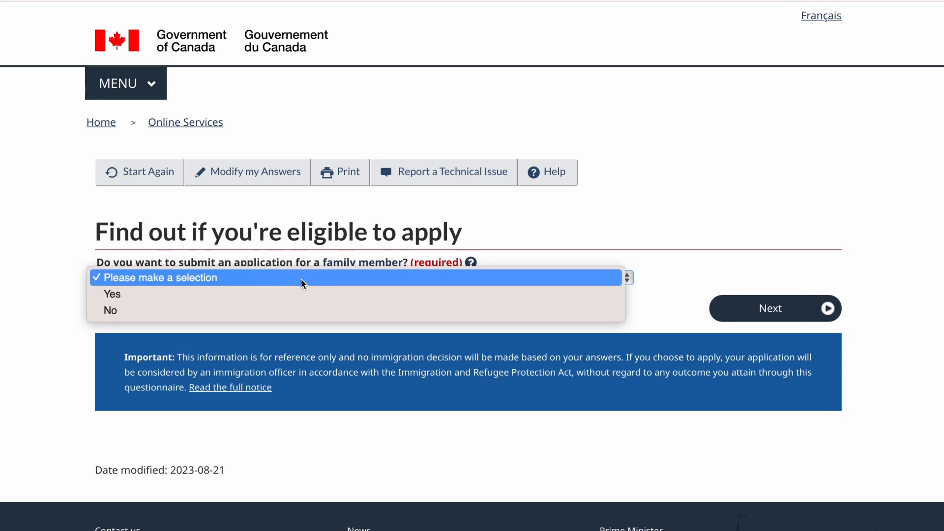
left_click(260, 312)
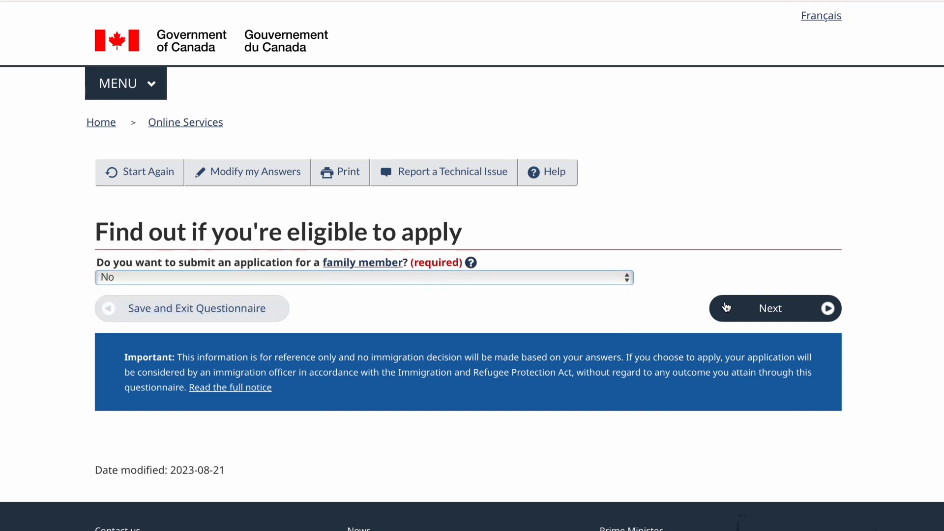
left_click(756, 318)
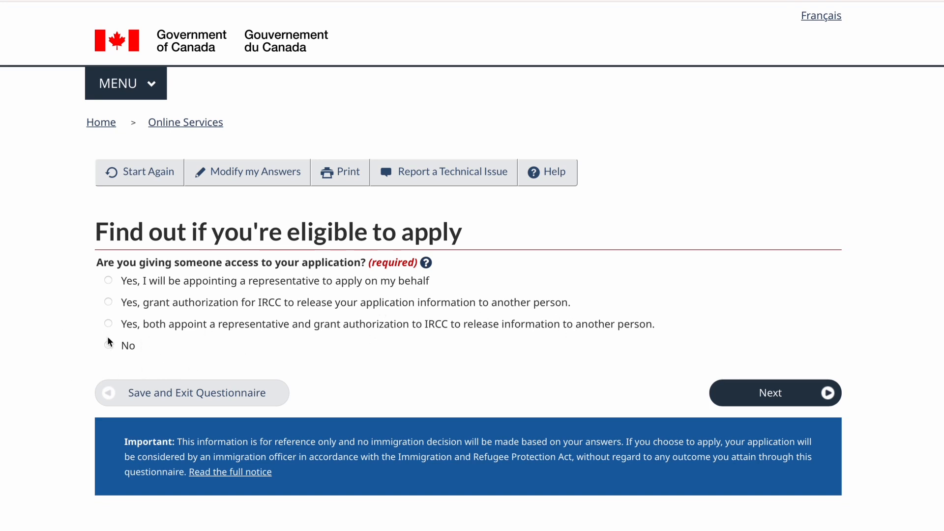
Answer No to giving access and to previous biometrics, and confirm fees will be paid
left_click(753, 404)
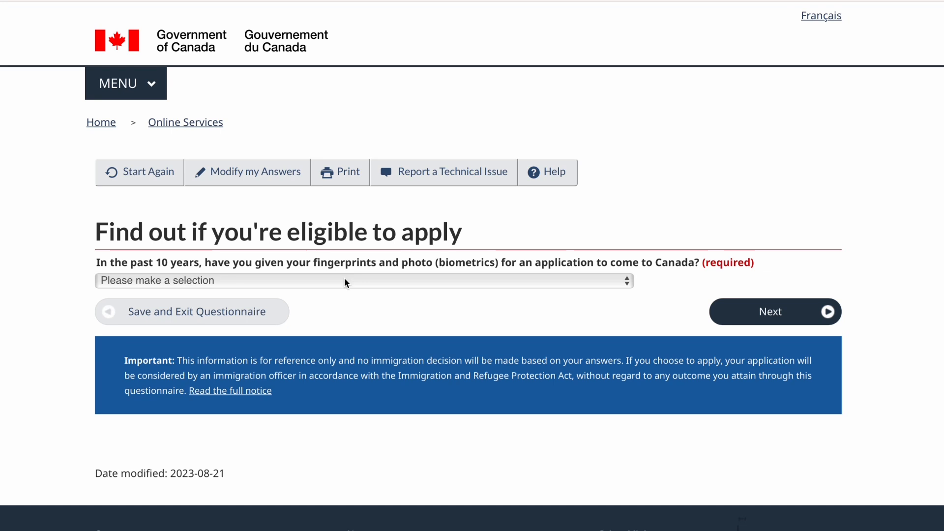
left_click(540, 281)
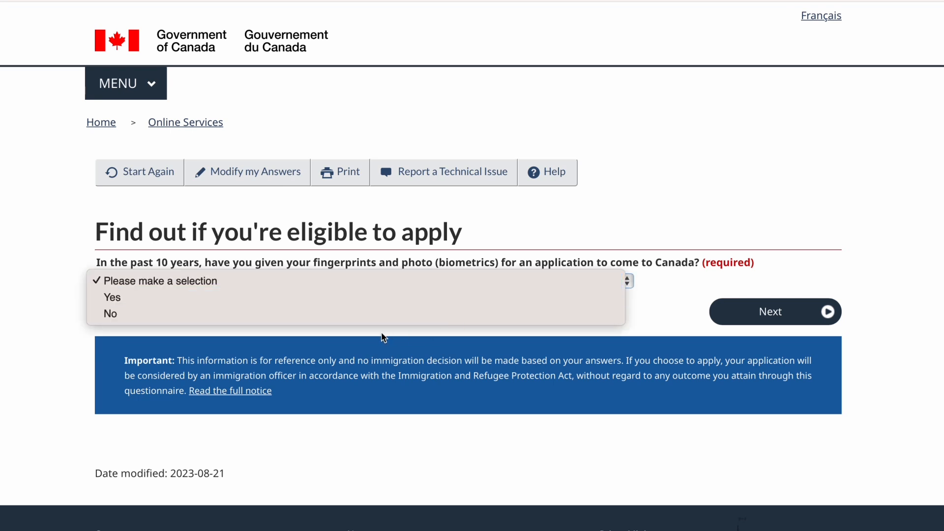
left_click(303, 312)
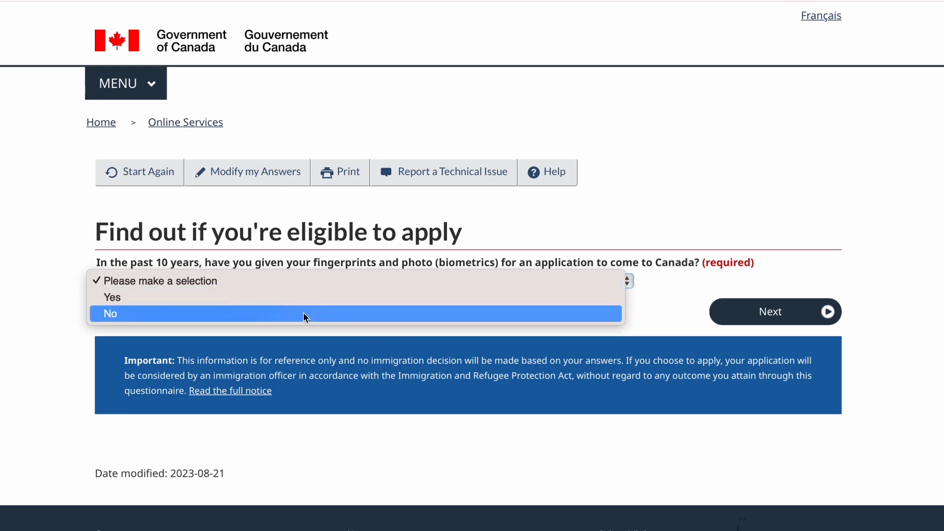
left_click(768, 313)
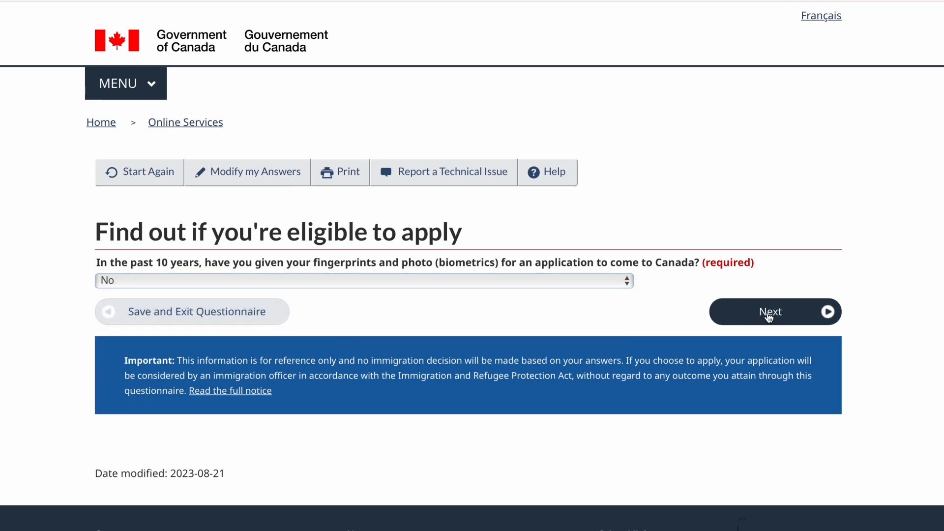
scroll(568, 289, "down", 1)
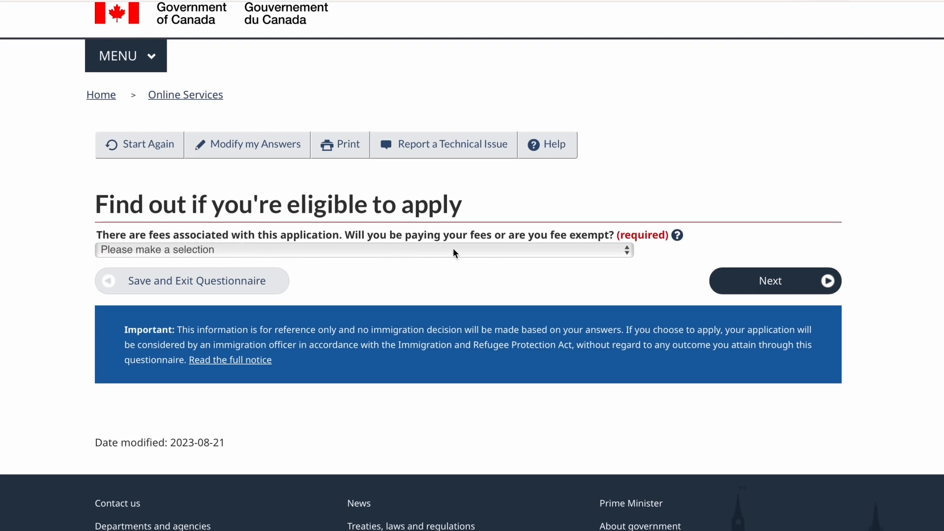
left_click(544, 252)
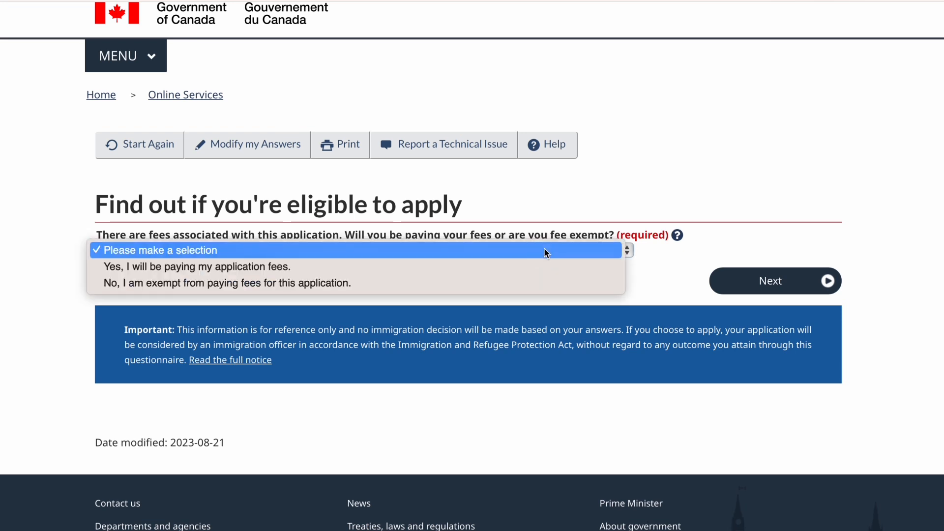
left_click(343, 270)
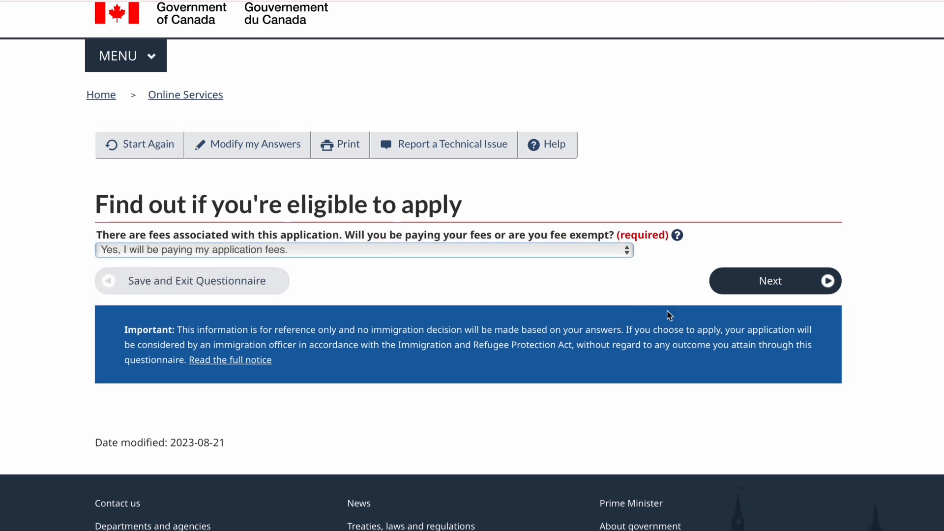
left_click(761, 282)
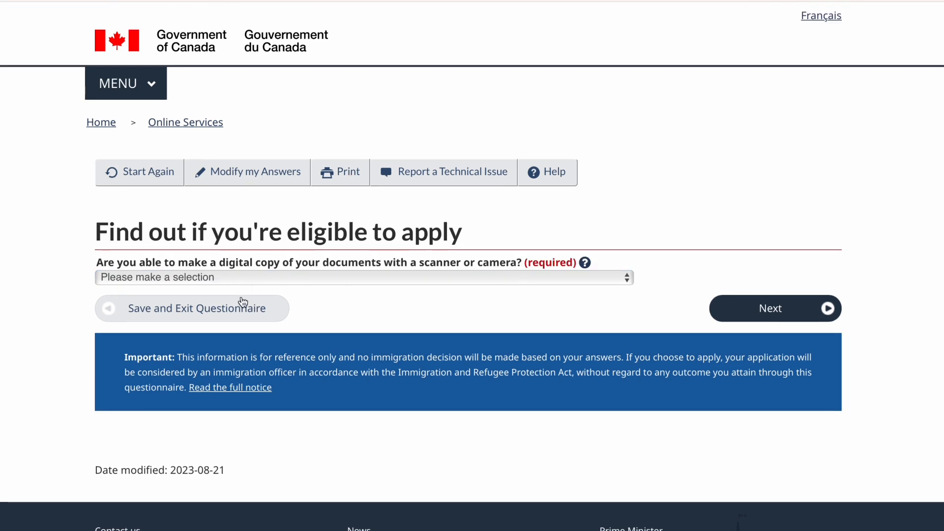
Answer Yes to making digital document copies and to paying fees online
left_click(500, 277)
left_click(420, 297)
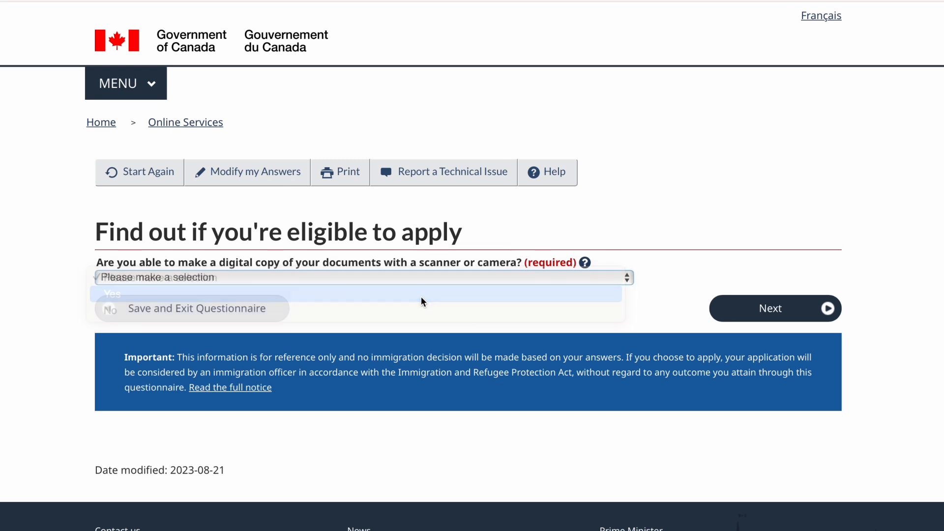
left_click(767, 308)
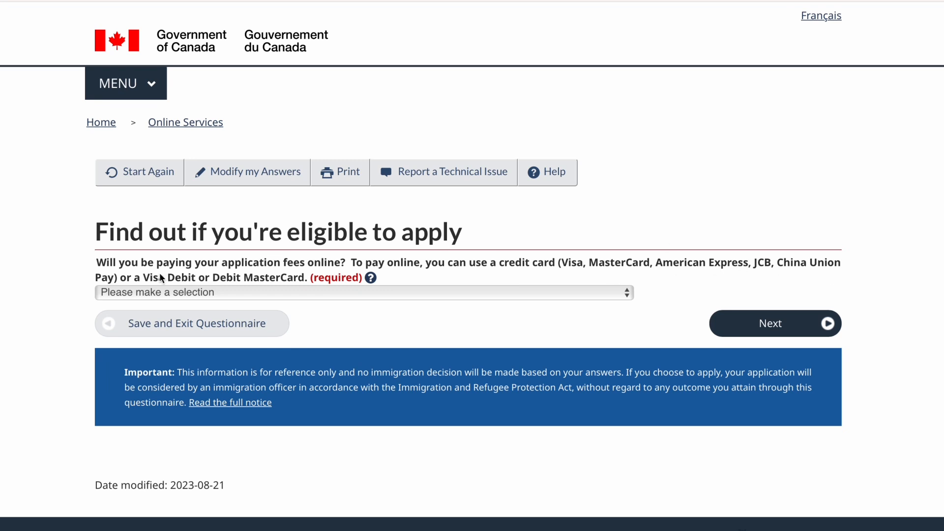
left_click(336, 293)
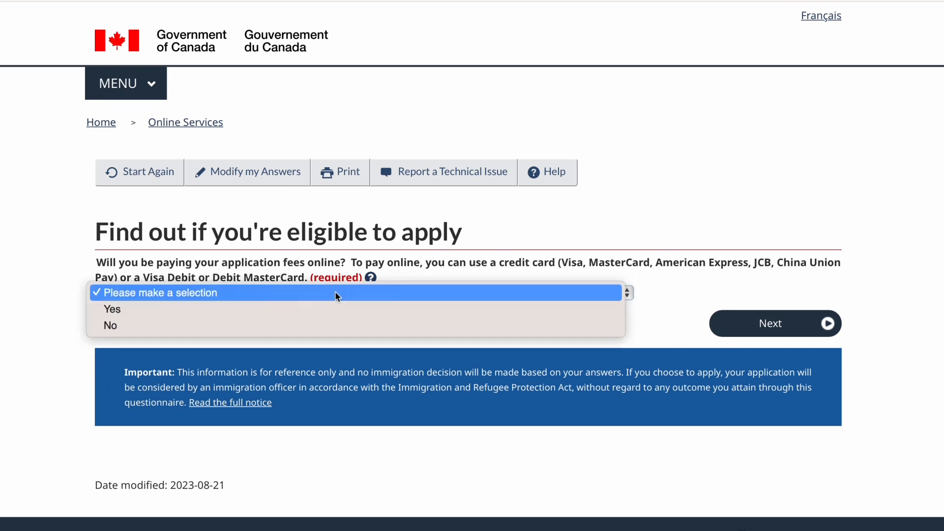
left_click(314, 309)
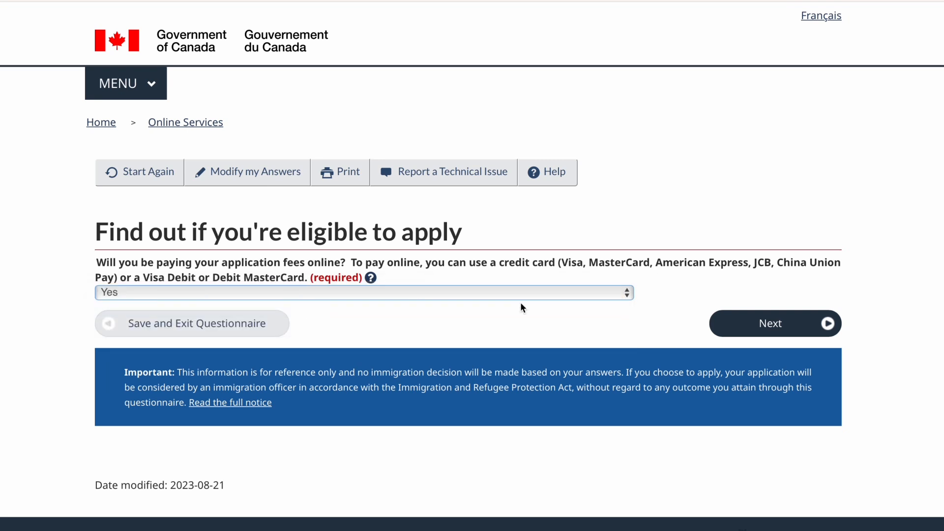
left_click(764, 327)
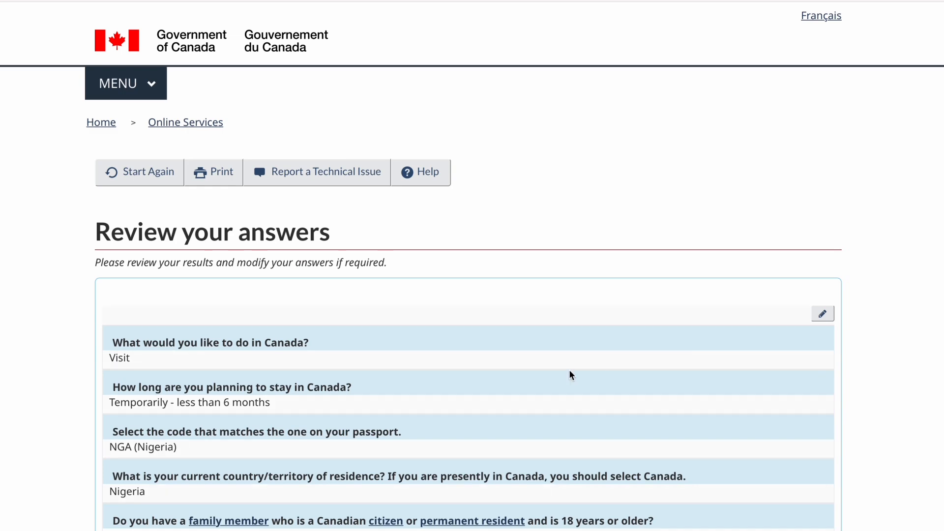
Scroll through the listed questionnaire answers and confirm them to reach the submission instructions
scroll(532, 384, "down", 5)
scroll(532, 388, "down", 7)
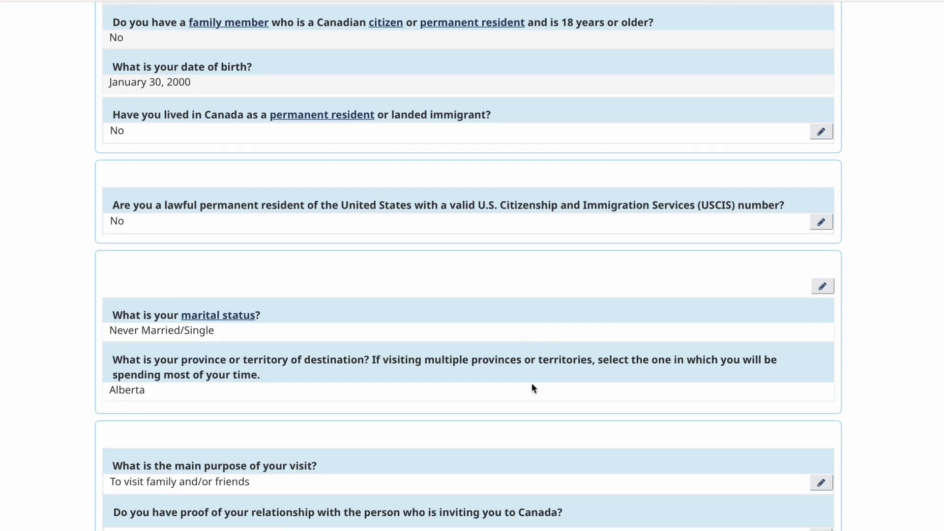
scroll(532, 388, "up", 7)
scroll(532, 388, "down", 4)
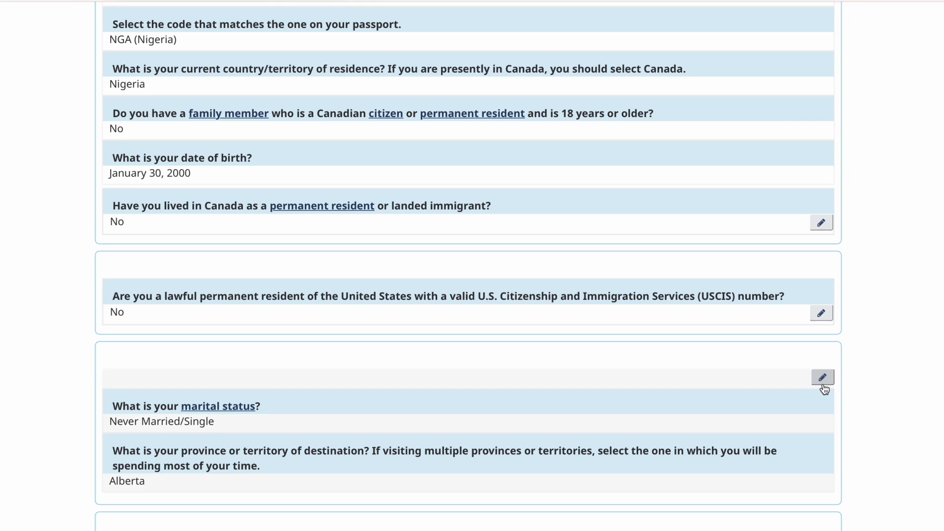
scroll(821, 386, "down", 4)
scroll(813, 360, "down", 2)
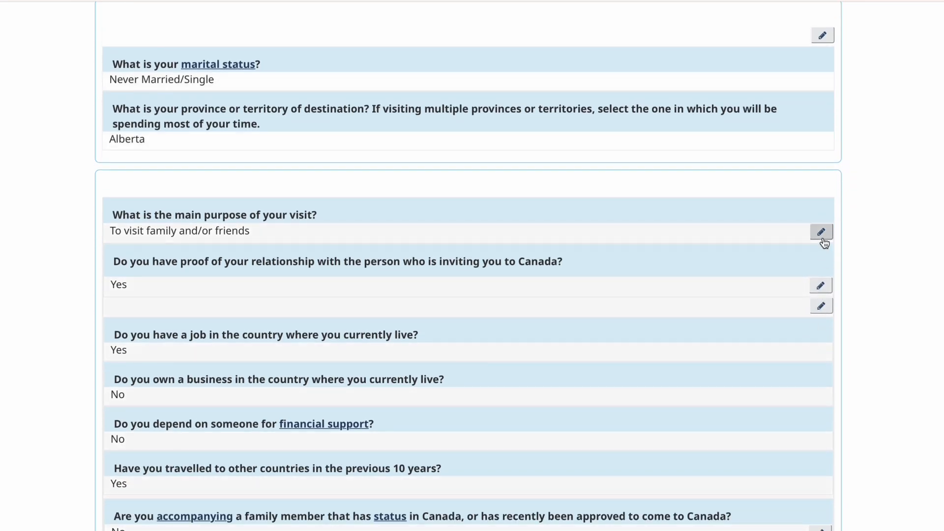
scroll(823, 343, "down", 15)
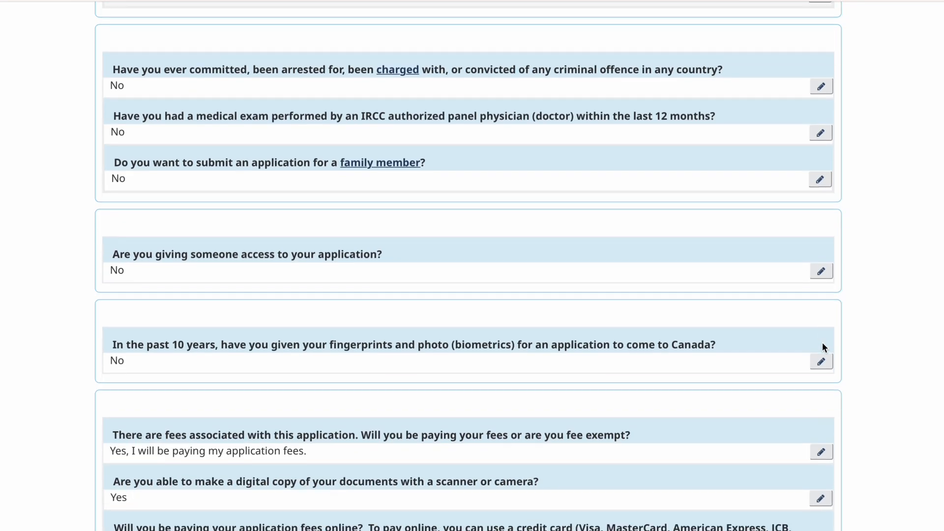
scroll(824, 347, "down", 1)
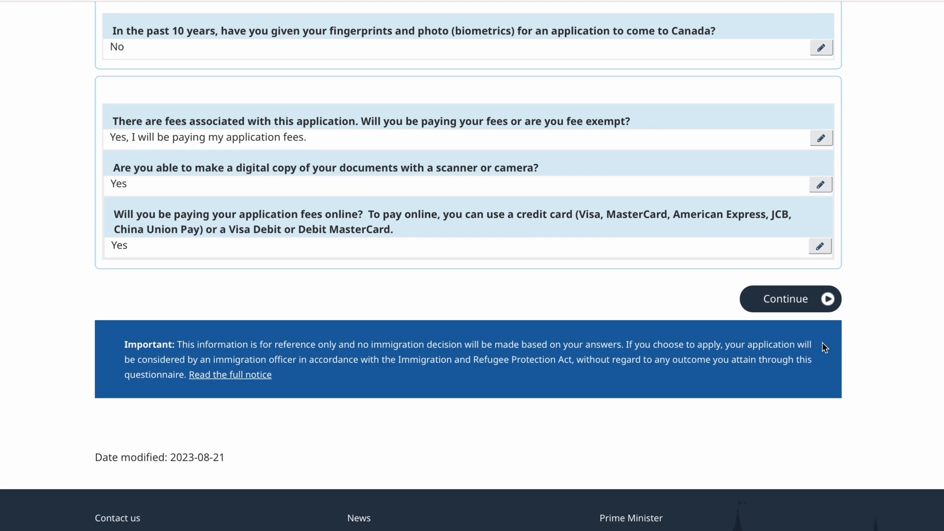
left_click(787, 305)
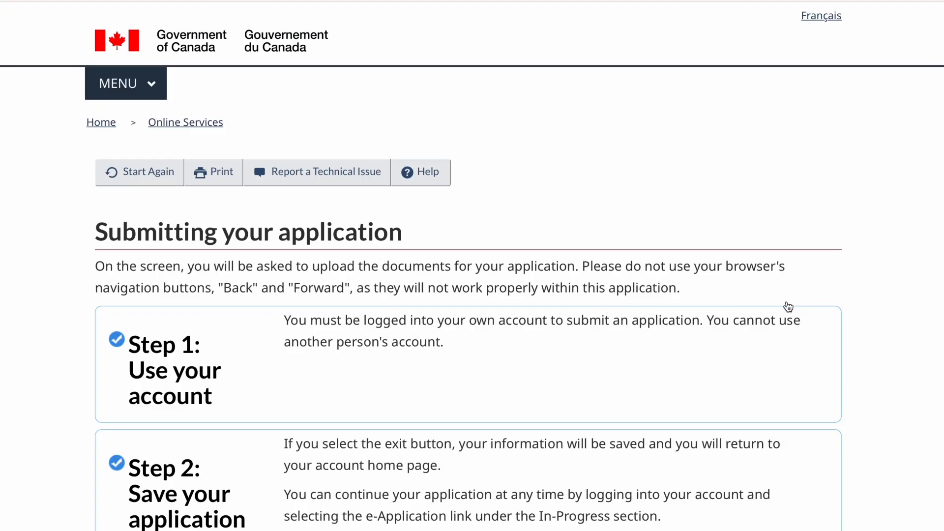
Read through the Step 1–4 document-upload instructions and proceed to the document checklist
scroll(614, 350, "down", 12)
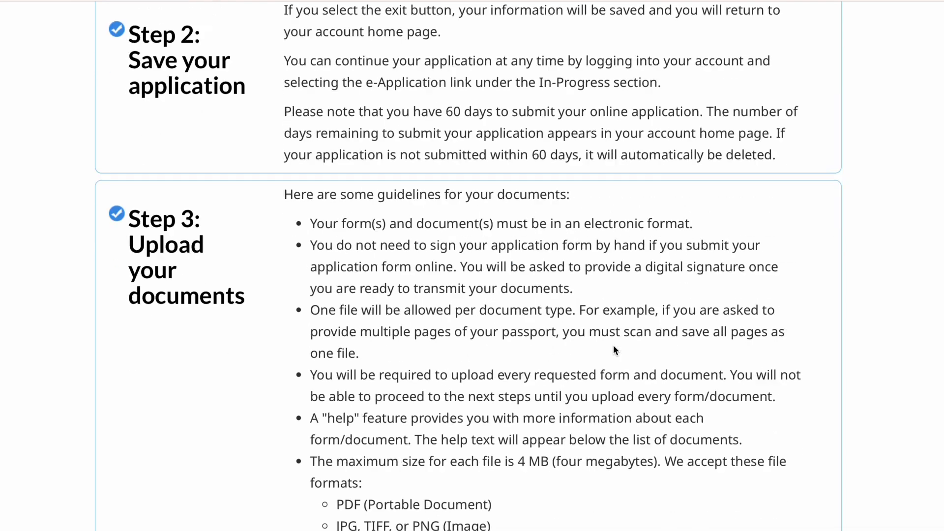
scroll(613, 350, "down", 11)
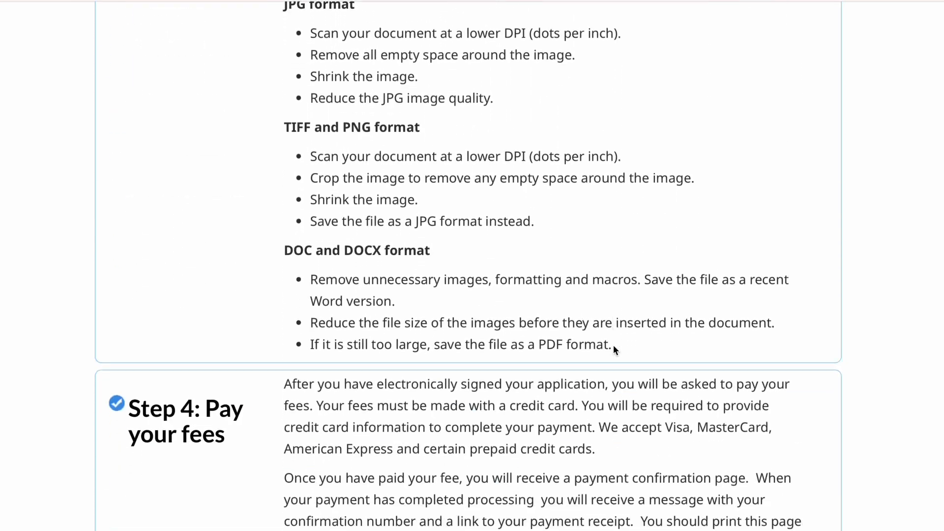
scroll(614, 350, "up", 20)
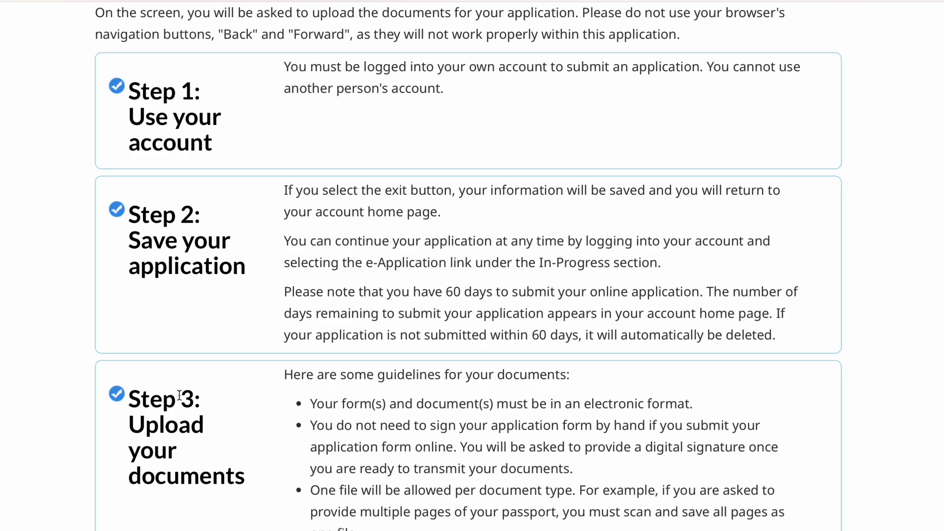
scroll(218, 464, "down", 18)
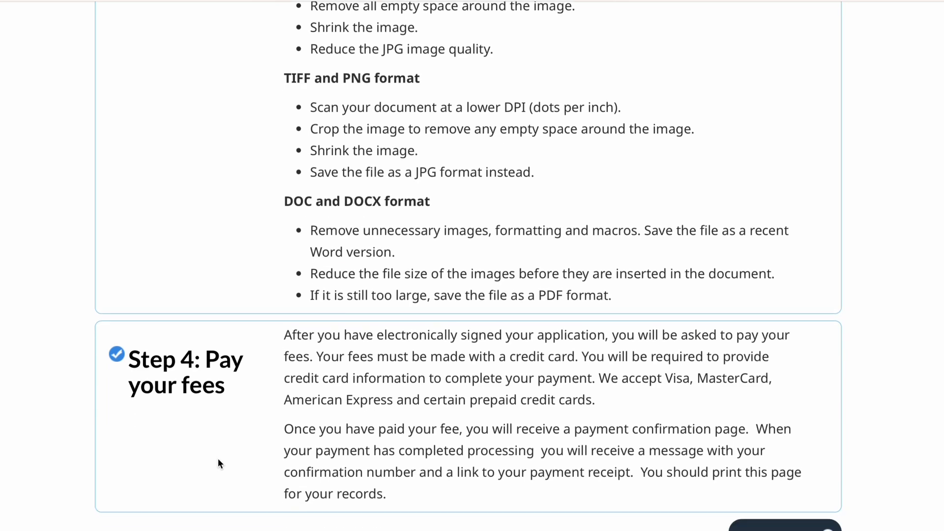
scroll(487, 49, "up", 12)
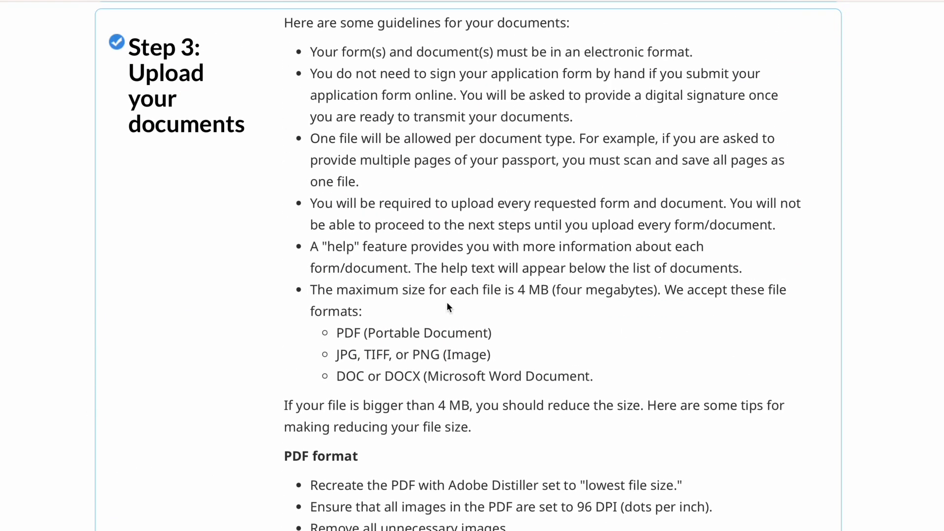
scroll(447, 302, "down", 4)
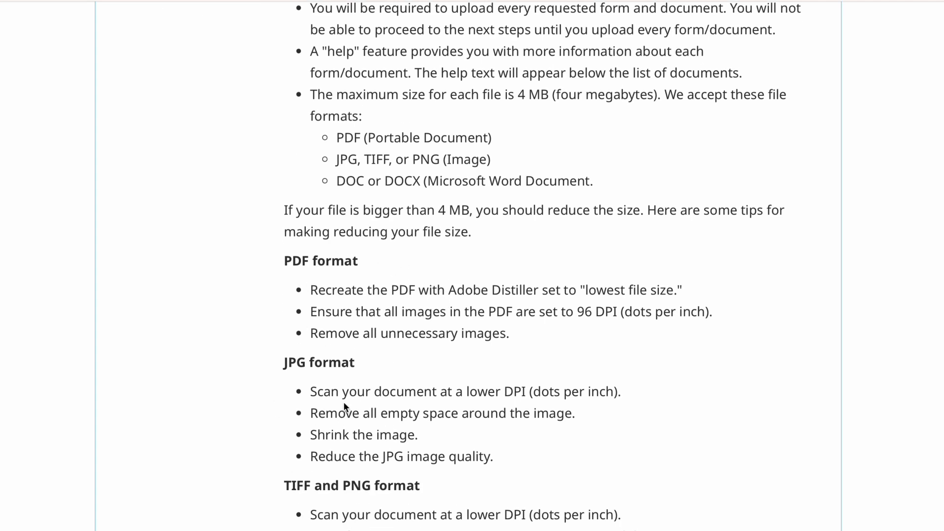
scroll(345, 407, "down", 5)
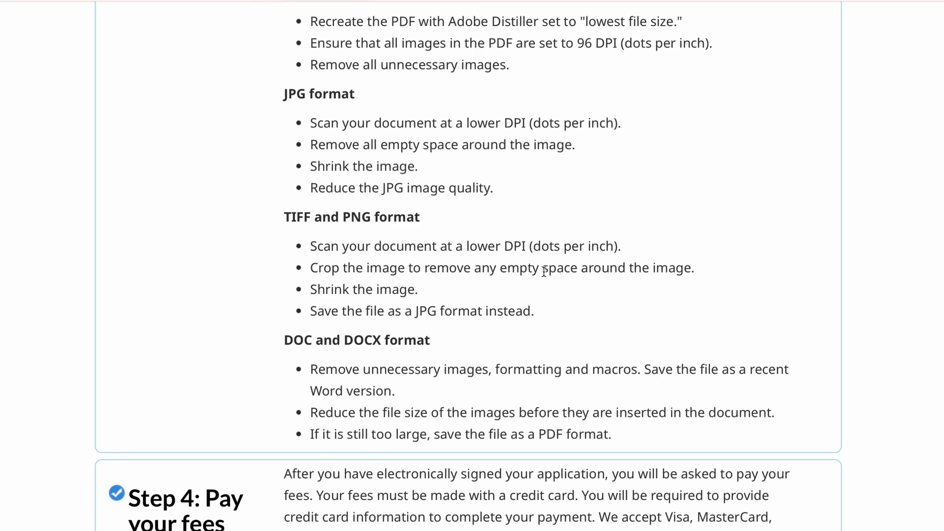
scroll(544, 270, "down", 6)
left_click(782, 336)
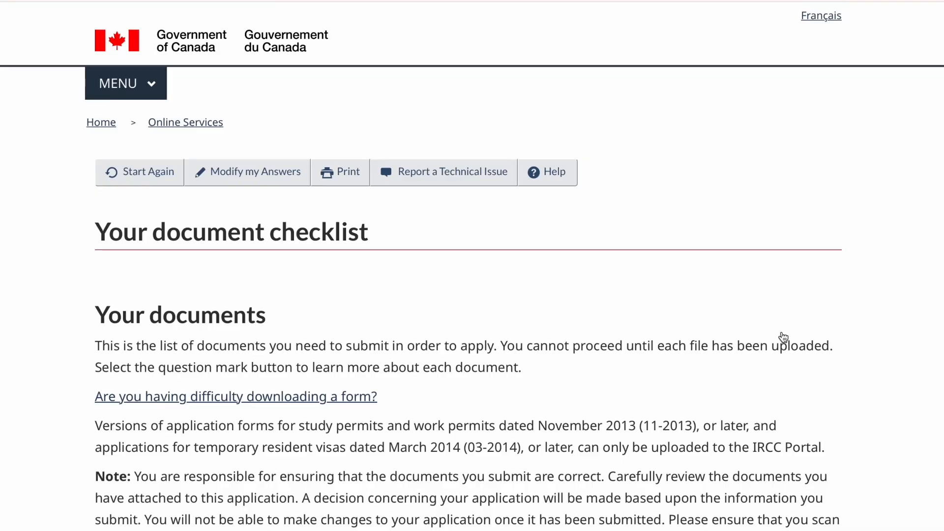
Open the IMM5257 visitor visa form in its own tab, return to the checklist, and start a new tab
scroll(783, 336, "down", 8)
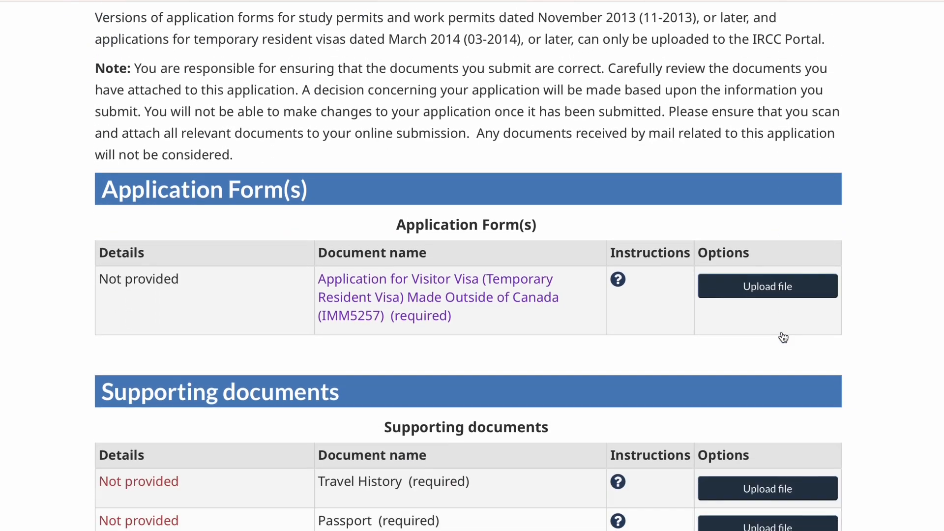
scroll(783, 337, "down", 1)
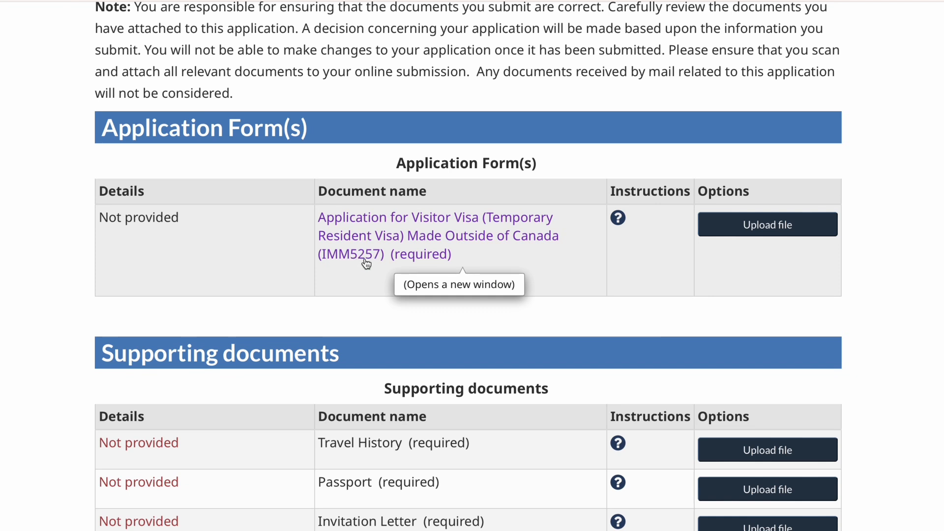
left_click(365, 262)
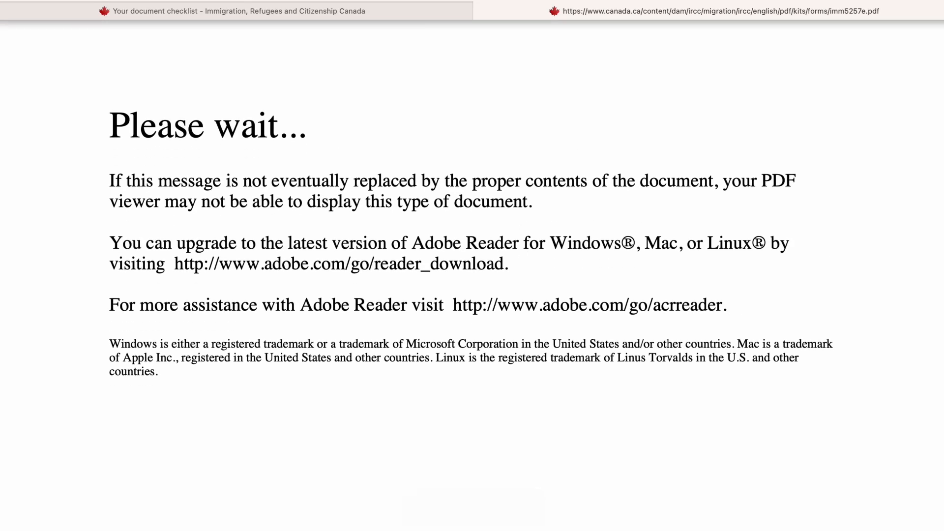
left_click(295, 11)
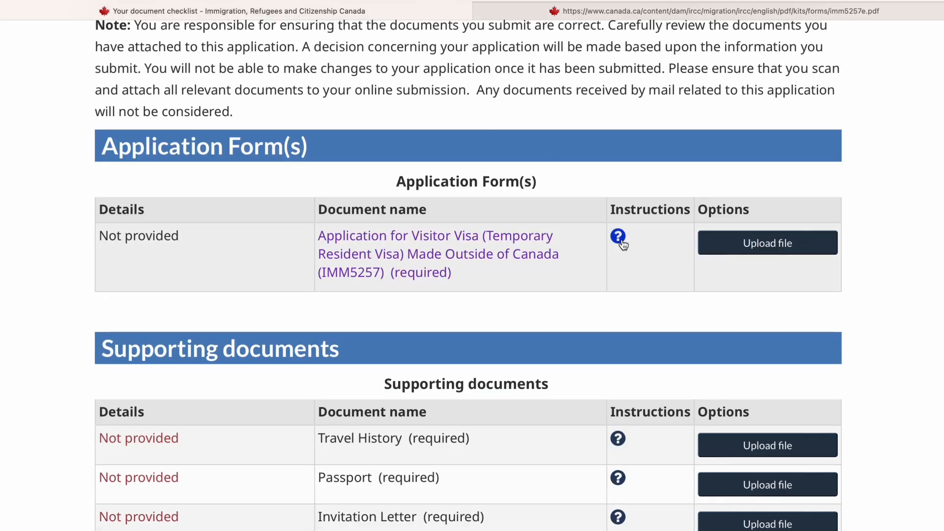
key("super+t")
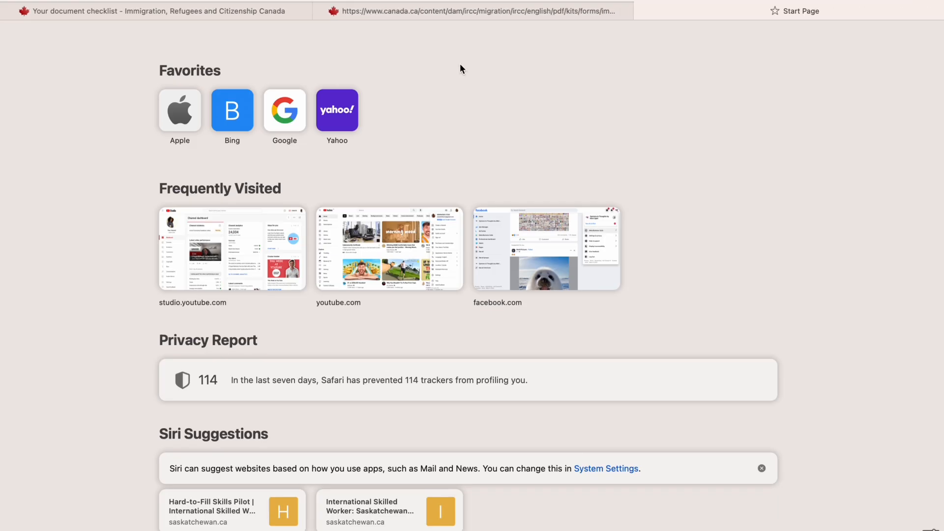
left_click(293, 109)
left_click(405, 252)
type("m")
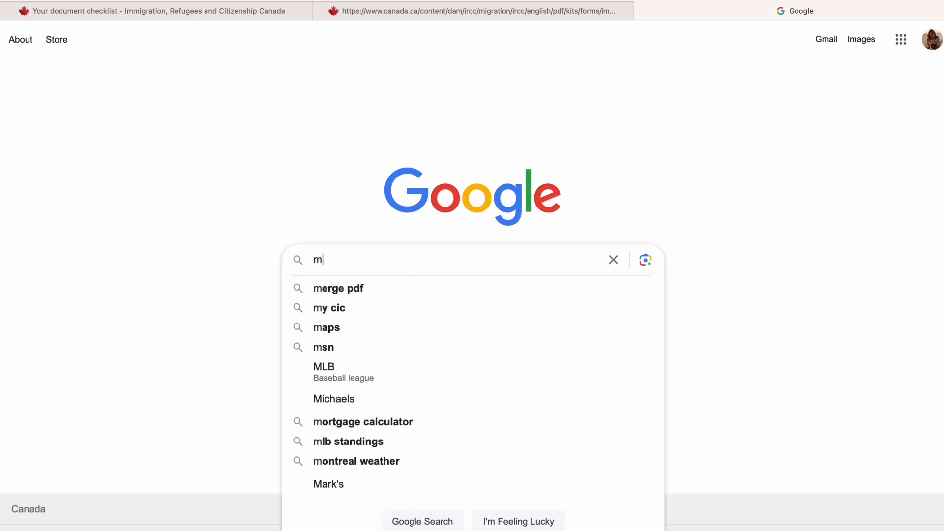
key("BackSpace")
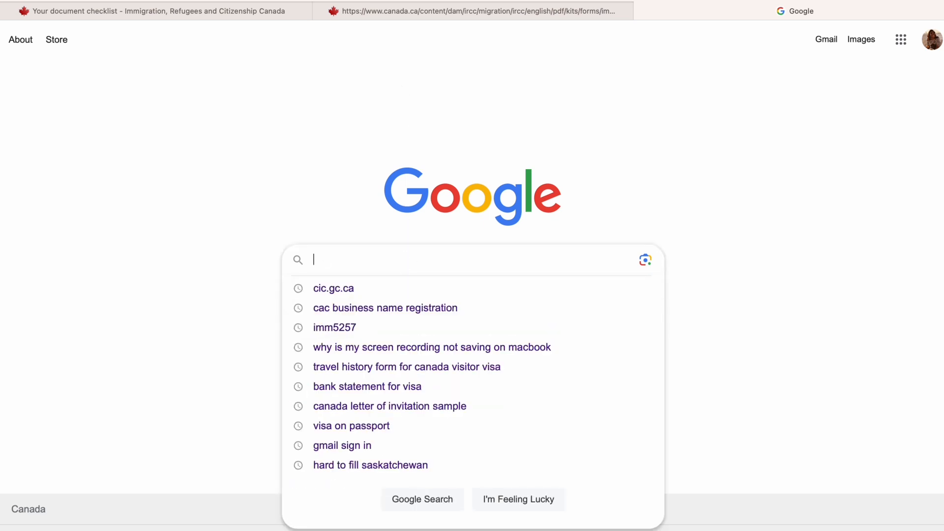
left_click(318, 328)
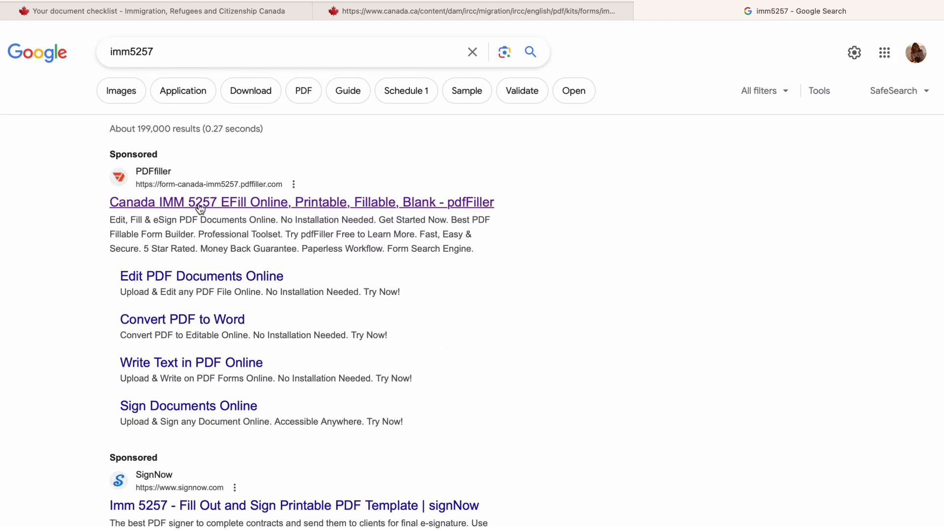
left_click(200, 206)
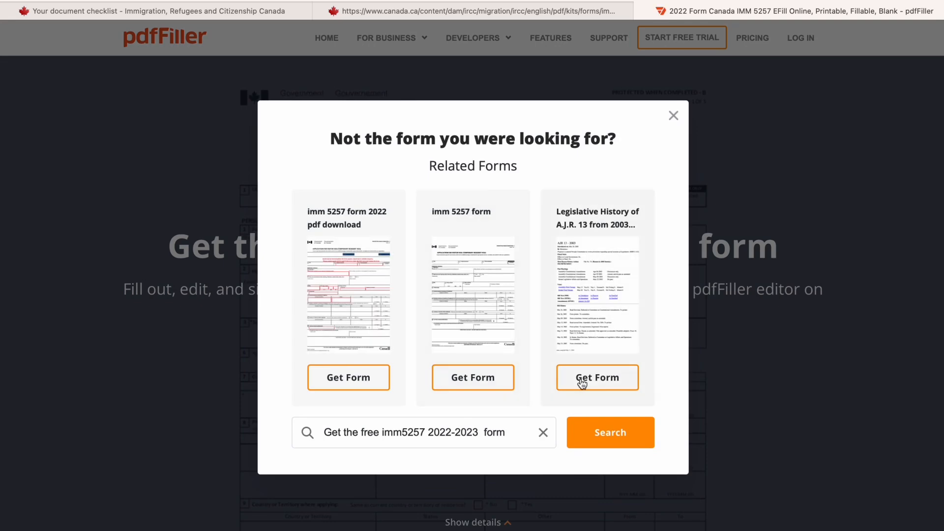
left_click(672, 115)
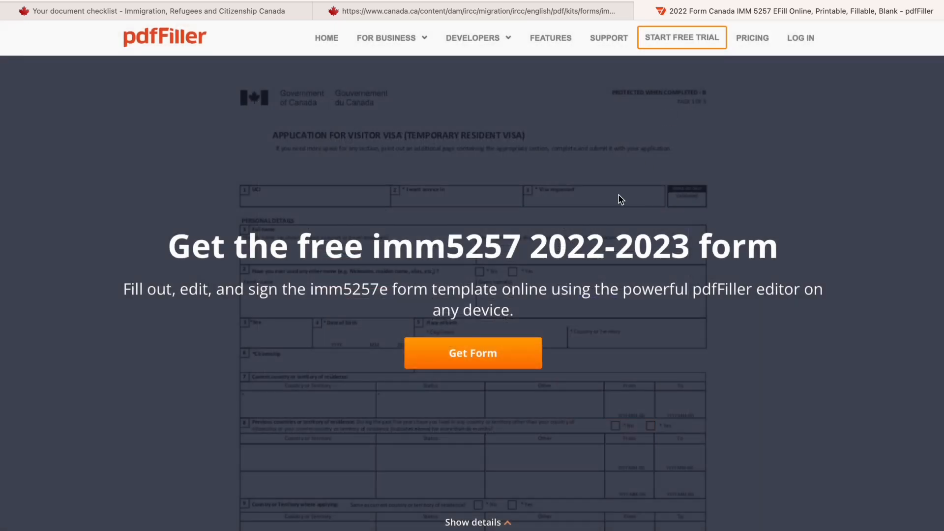
Load imm5257.pdf into the pdfFiller editor and scroll through its five fillable pages
left_click(482, 363)
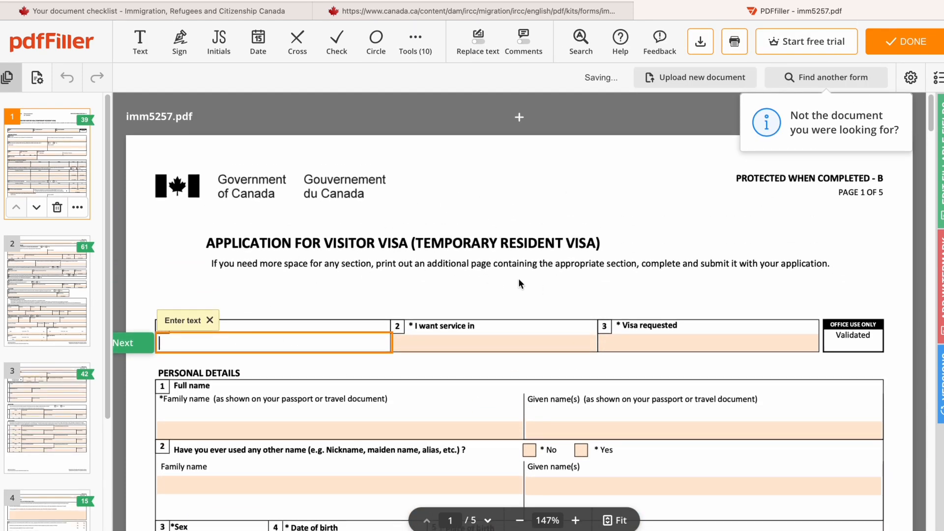
scroll(530, 297, "down", 8)
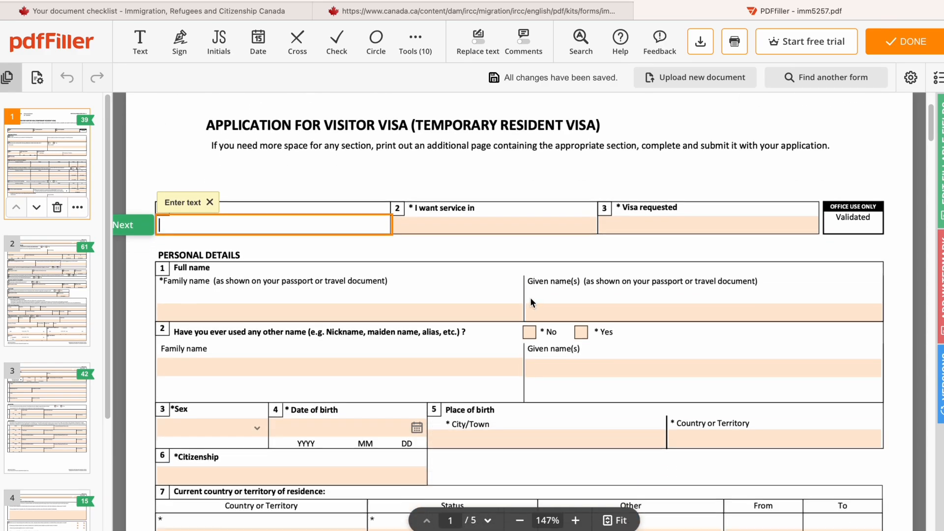
scroll(530, 297, "down", 20)
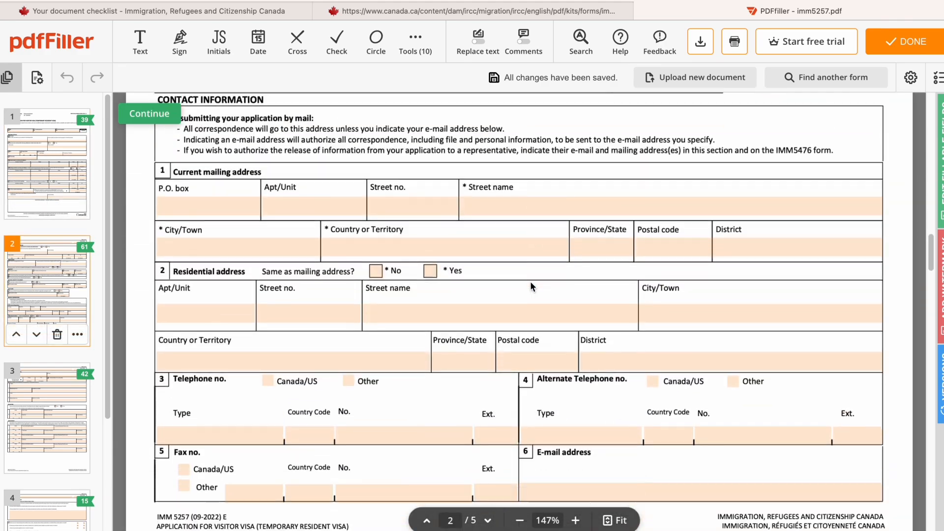
scroll(530, 284, "down", 20)
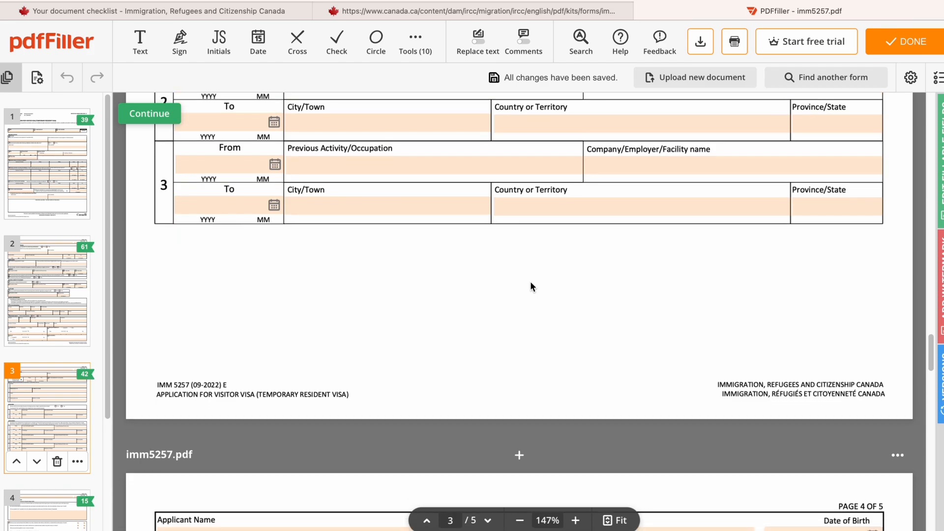
scroll(530, 283, "up", 10)
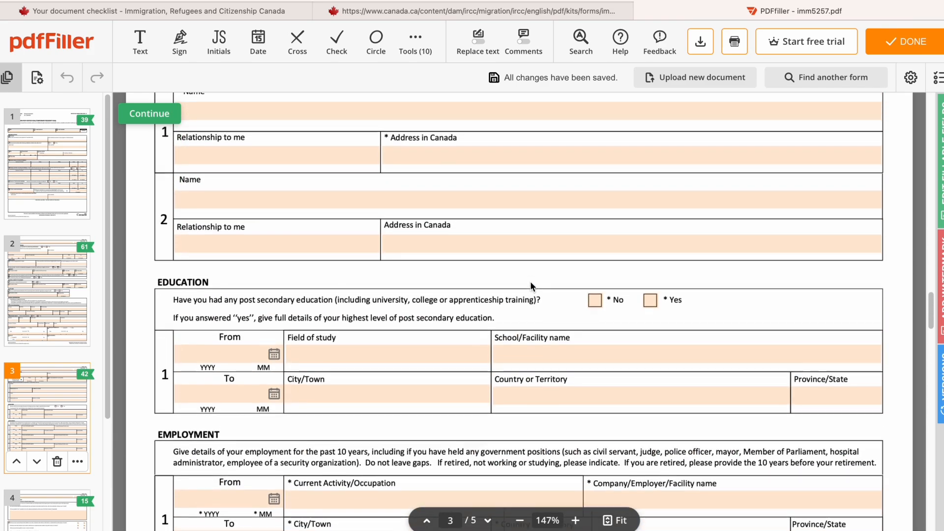
scroll(530, 282, "up", 15)
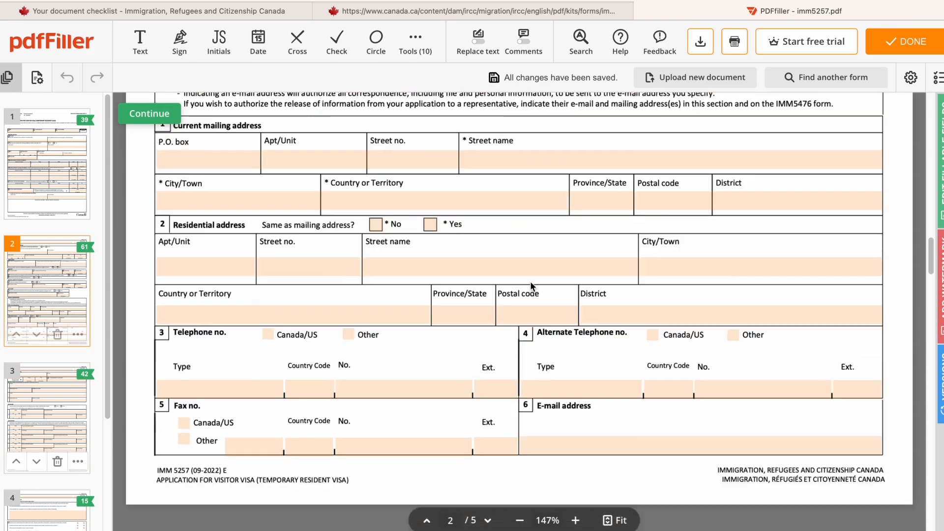
scroll(530, 284, "up", 20)
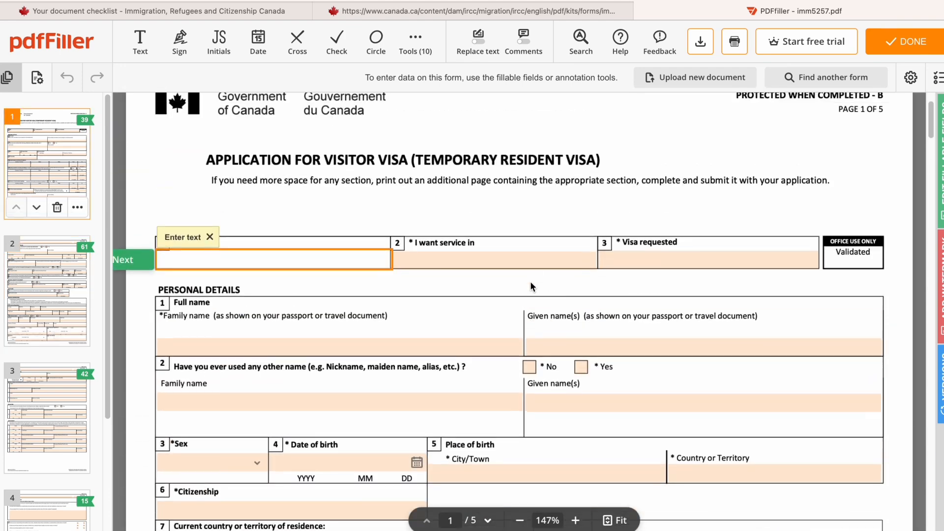
scroll(531, 275, "down", 2)
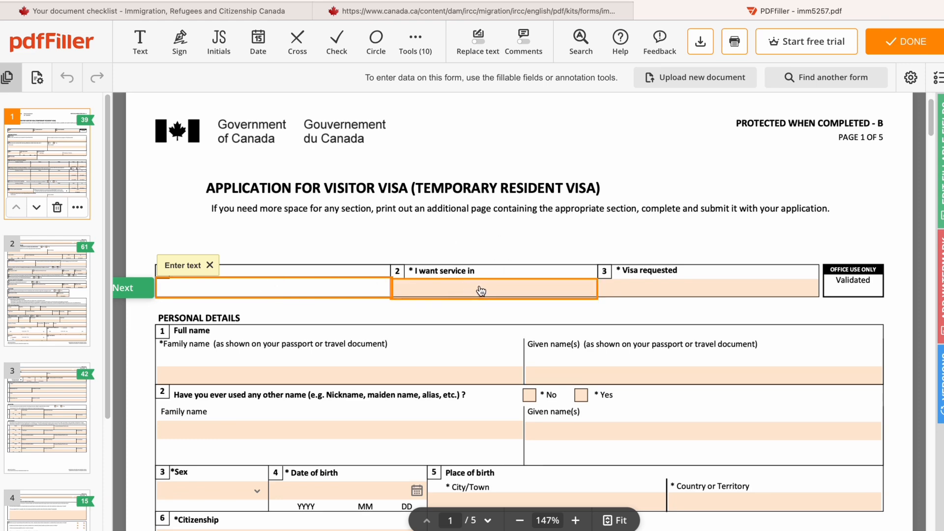
scroll(585, 352, "down", 5)
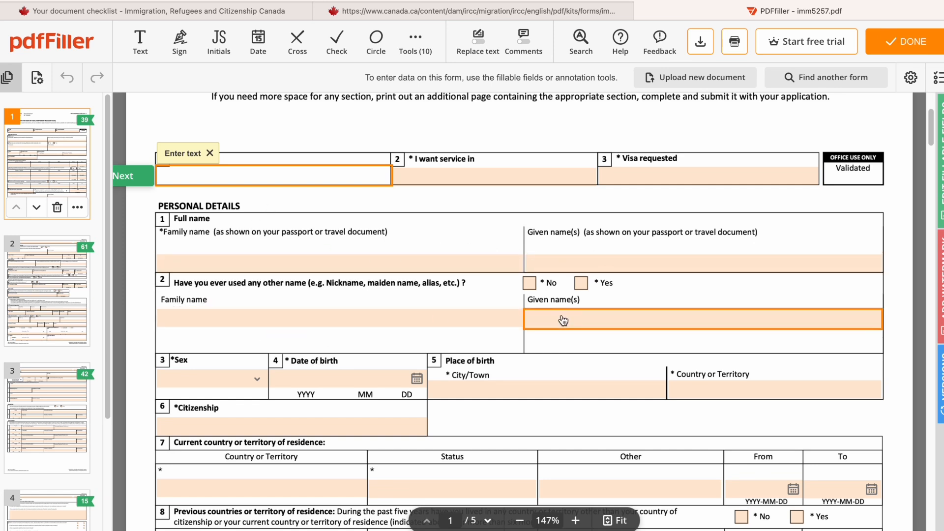
scroll(612, 329, "down", 3)
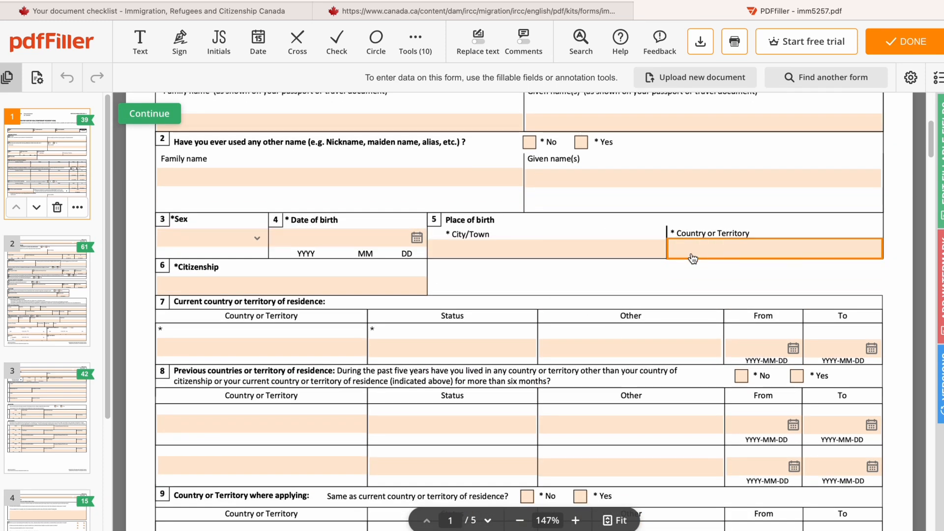
scroll(225, 384, "down", 1)
scroll(226, 383, "down", 1)
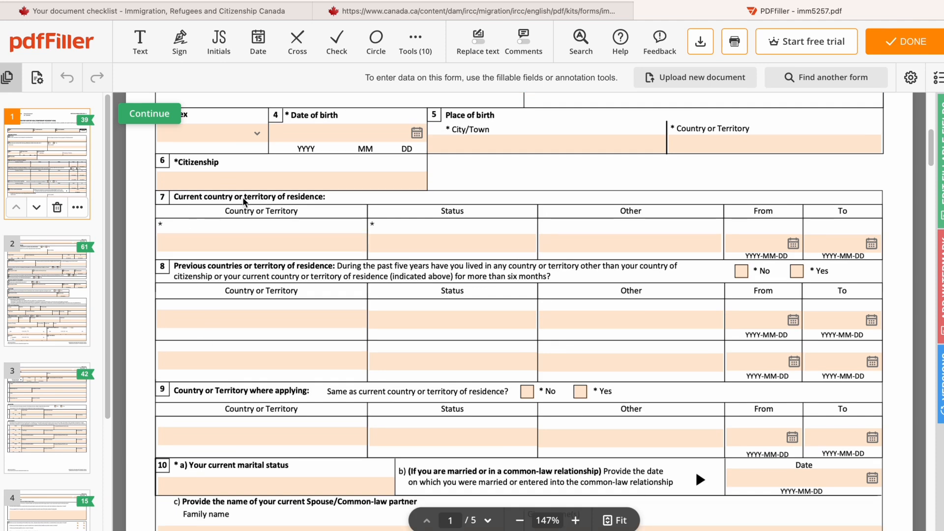
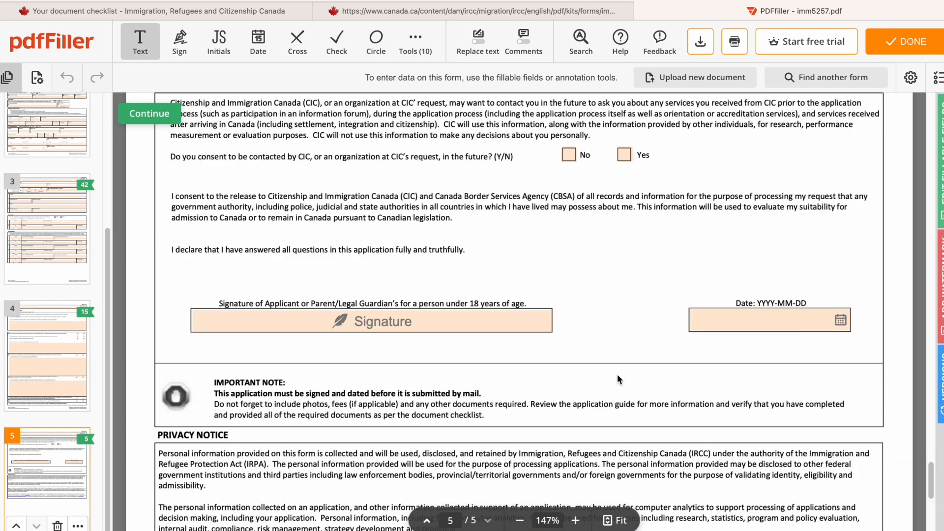
Leave pdfFiller and return to the IRCC 'Your document checklist' tab via the canada.ca form tab
scroll(648, 187, "up", 4)
left_click(578, 12)
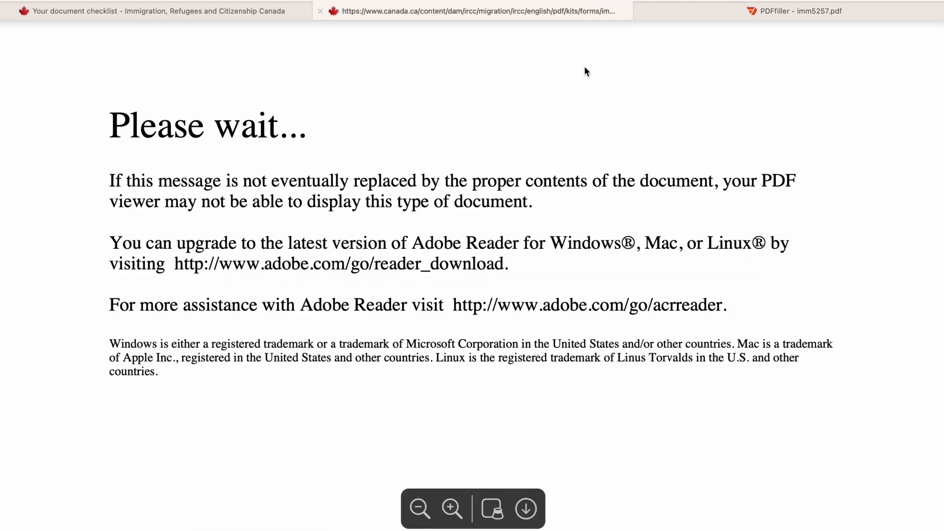
left_click(253, 11)
scroll(611, 301, "down", 1)
scroll(610, 298, "down", 6)
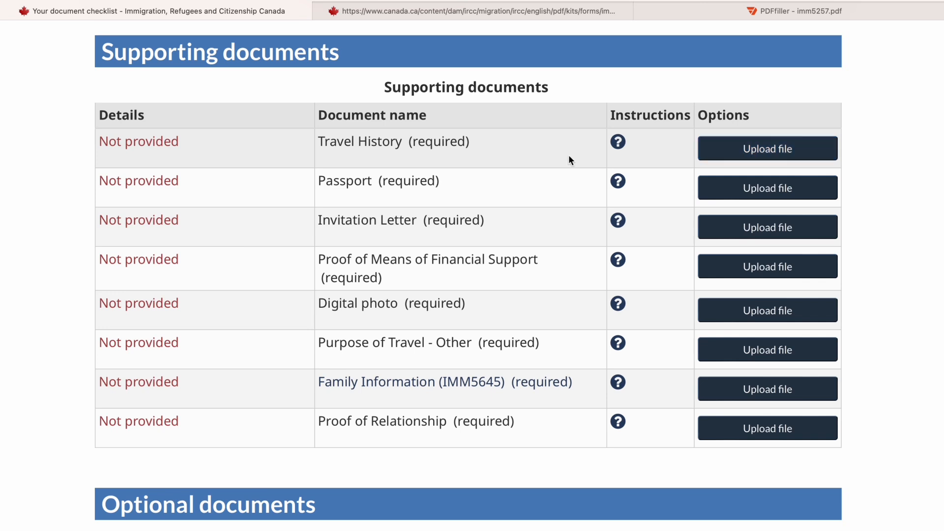
left_click(619, 144)
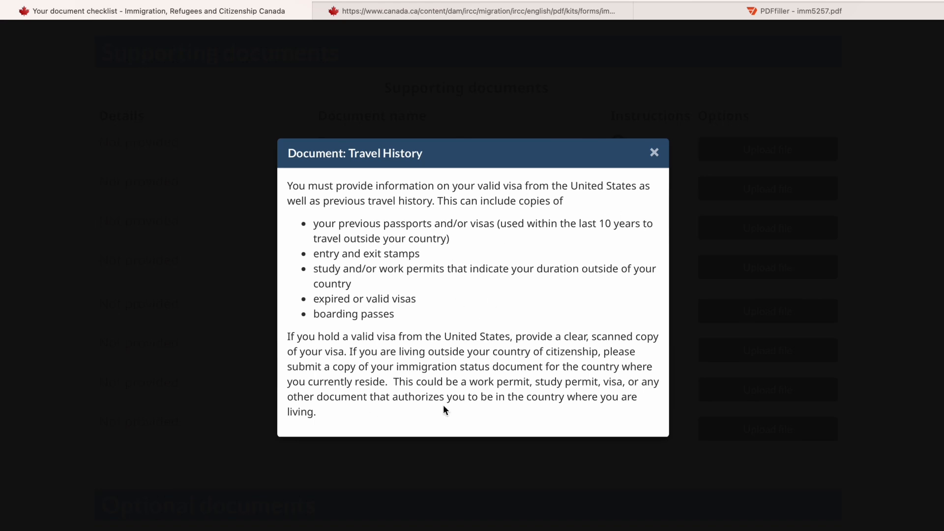
left_click(654, 153)
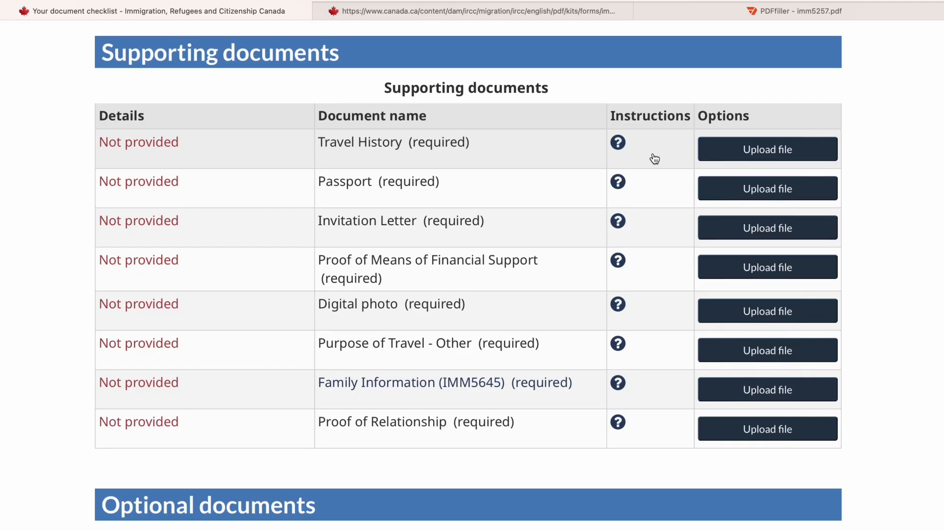
left_click(619, 263)
scroll(500, 264, "down", 2)
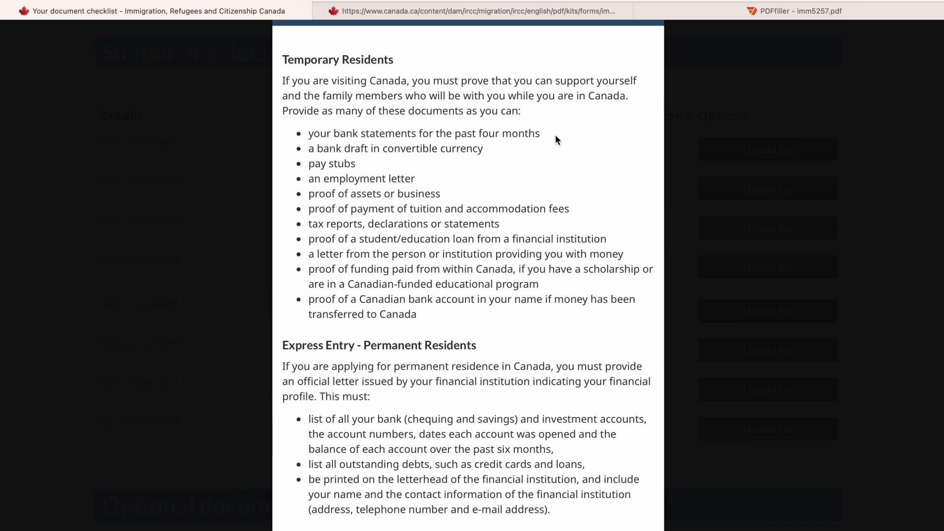
left_click_drag(545, 136, 307, 130)
key("Escape")
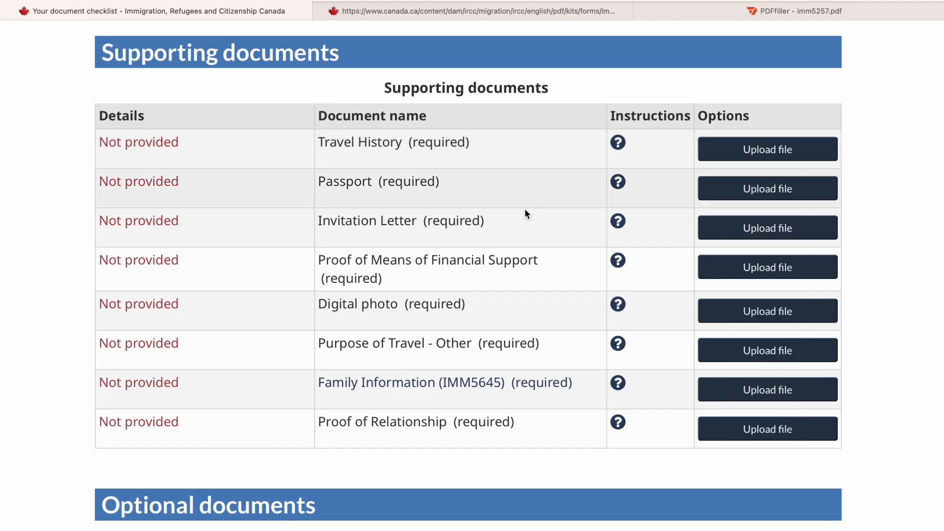
scroll(574, 311, "down", 4)
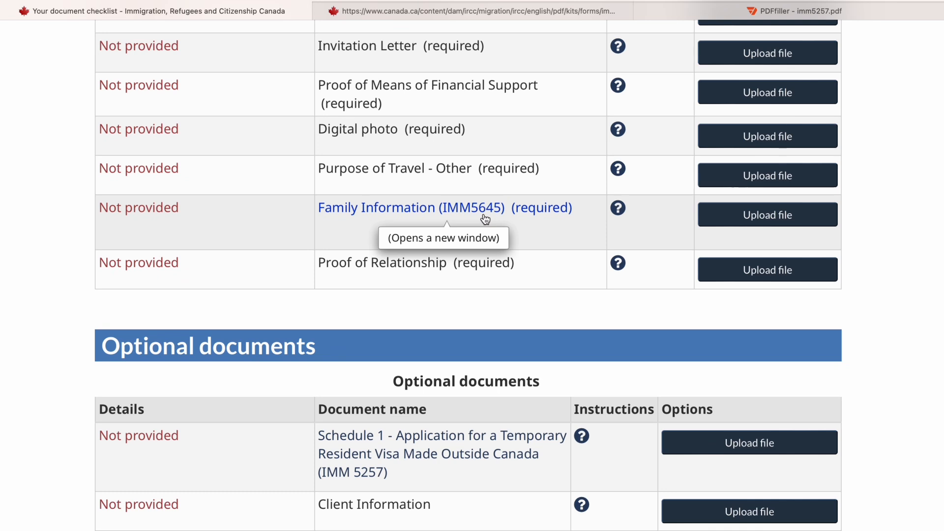
Scroll past Optional documents to the Fees section and highlight the $185 total
scroll(525, 353, "down", 5)
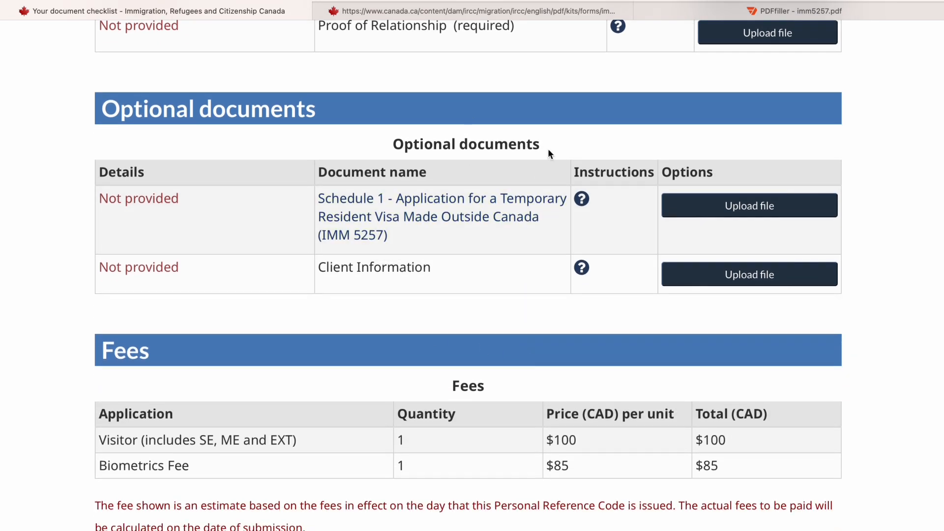
left_click_drag(545, 146, 392, 142)
left_click(596, 134)
scroll(596, 134, "down", 4)
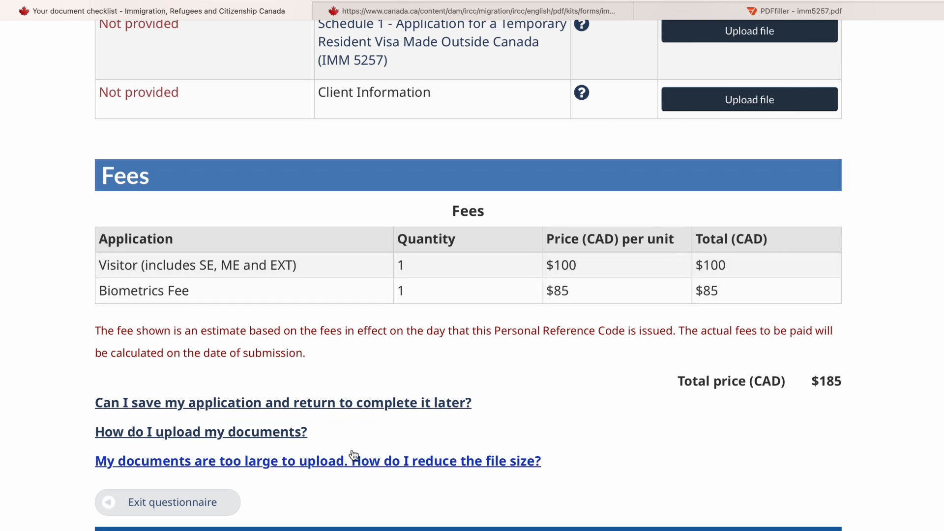
left_click_drag(670, 389, 881, 376)
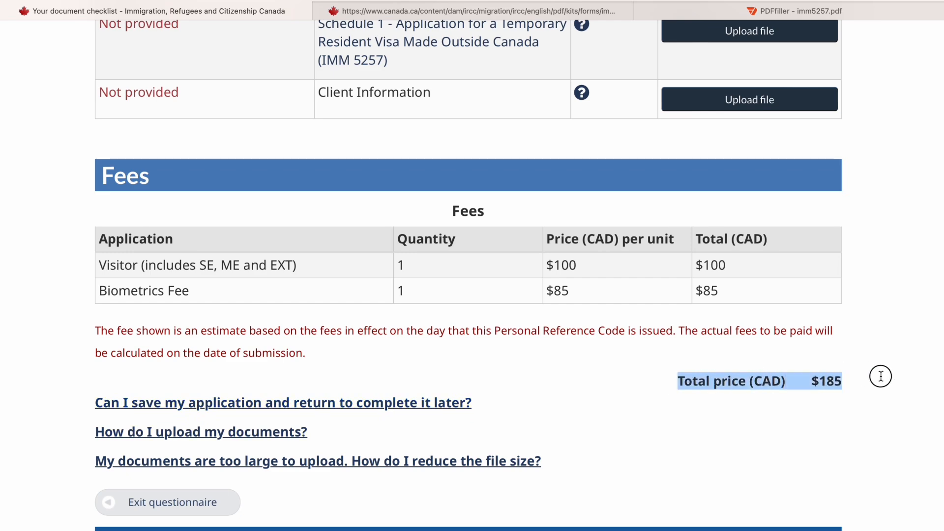
Expand 'Can I save my application and return to complete it later?' and read the 60-day rule
left_click(841, 413)
scroll(608, 398, "down", 5)
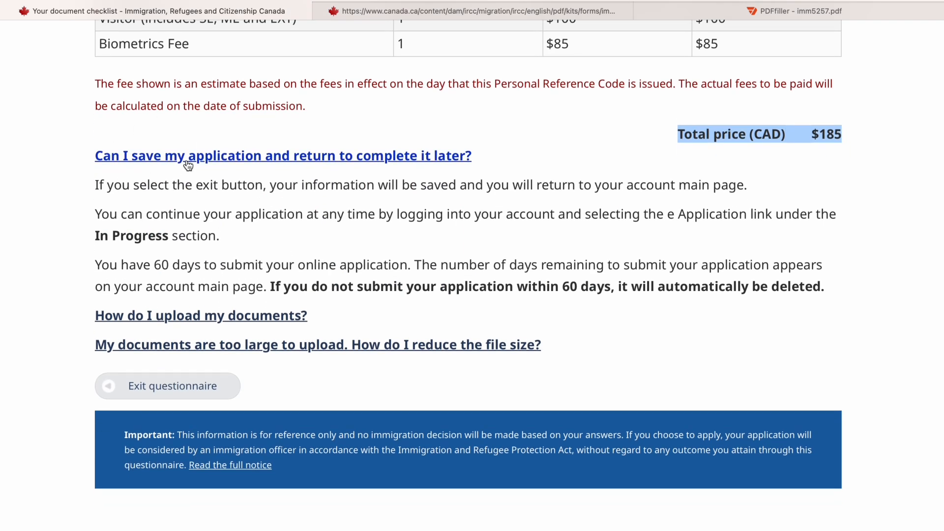
left_click_drag(91, 185, 759, 185)
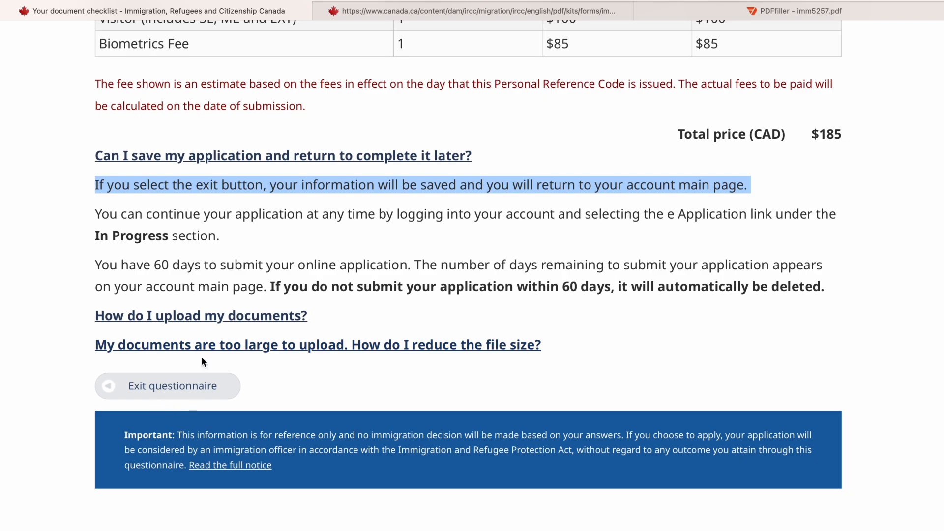
scroll(317, 281, "up", 15)
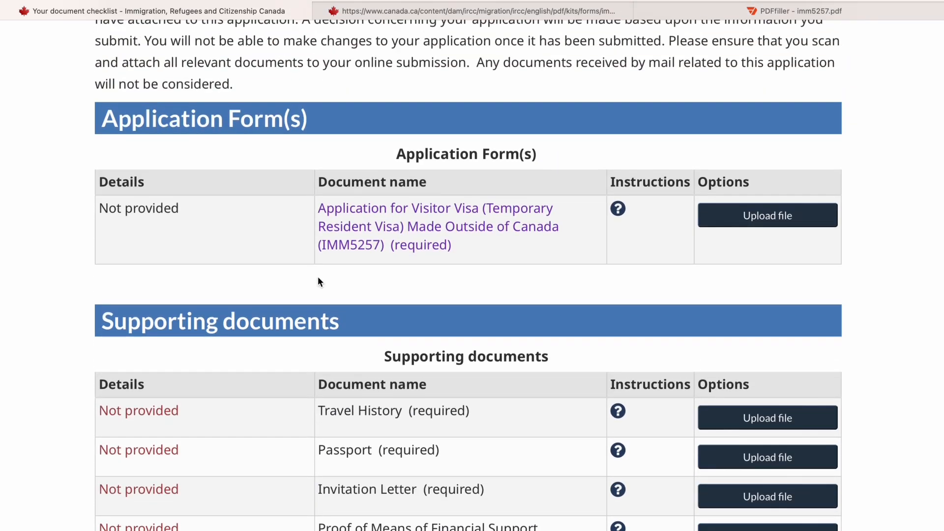
scroll(319, 281, "up", 8)
scroll(319, 278, "down", 20)
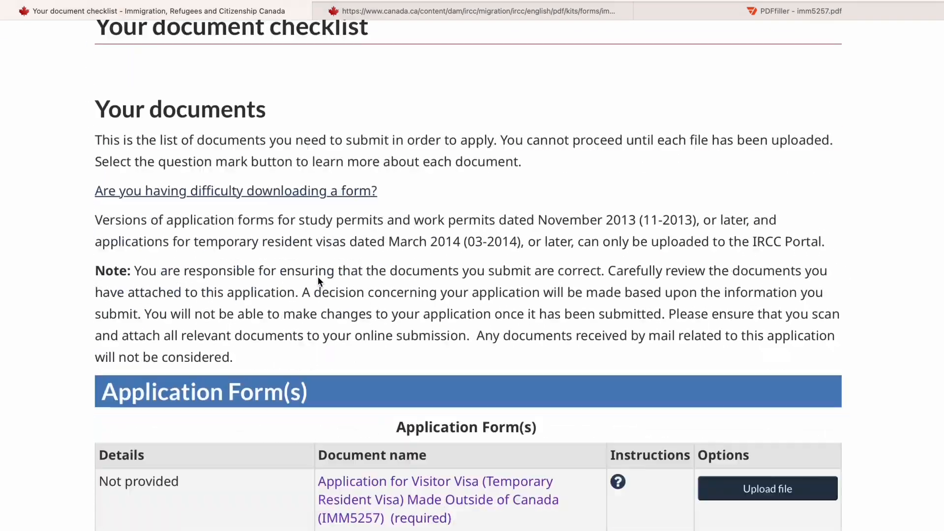
scroll(318, 276, "down", 6)
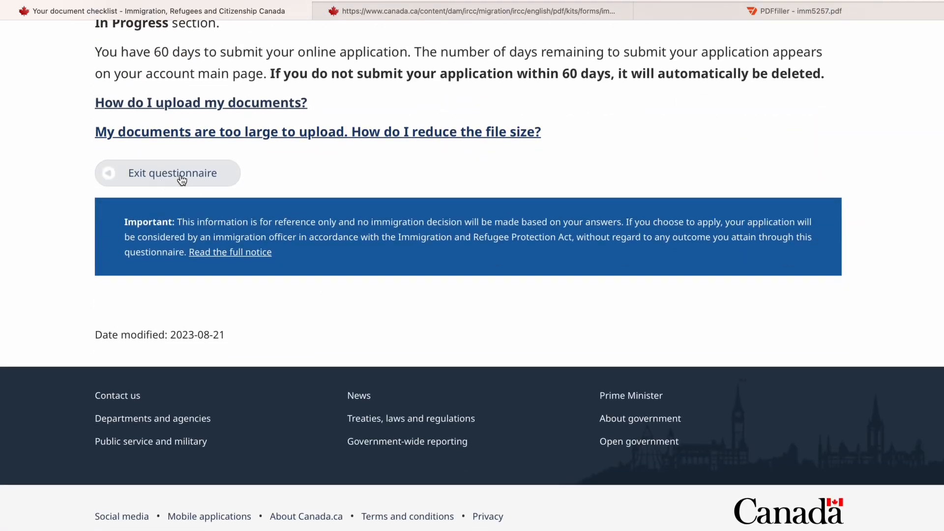
Exit the questionnaire to the account page and continue the unsubmitted Online Application
left_click(181, 180)
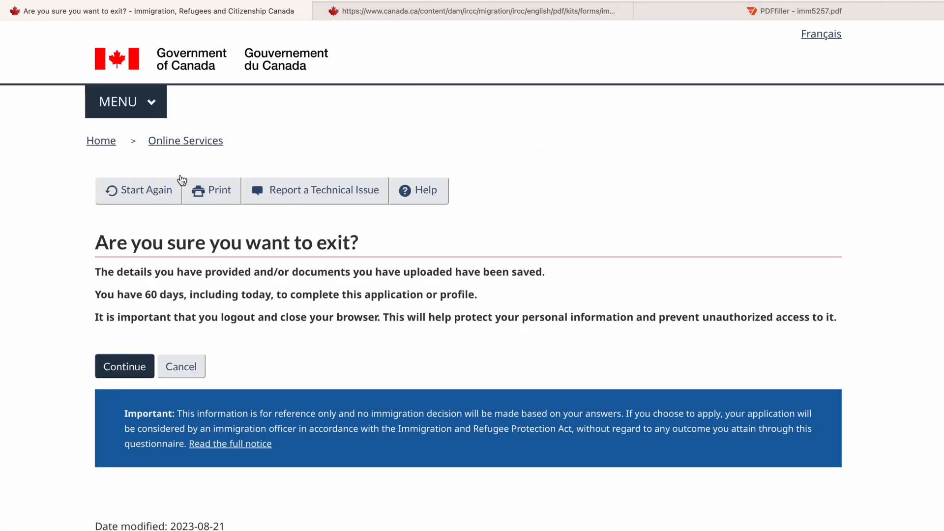
left_click(122, 372)
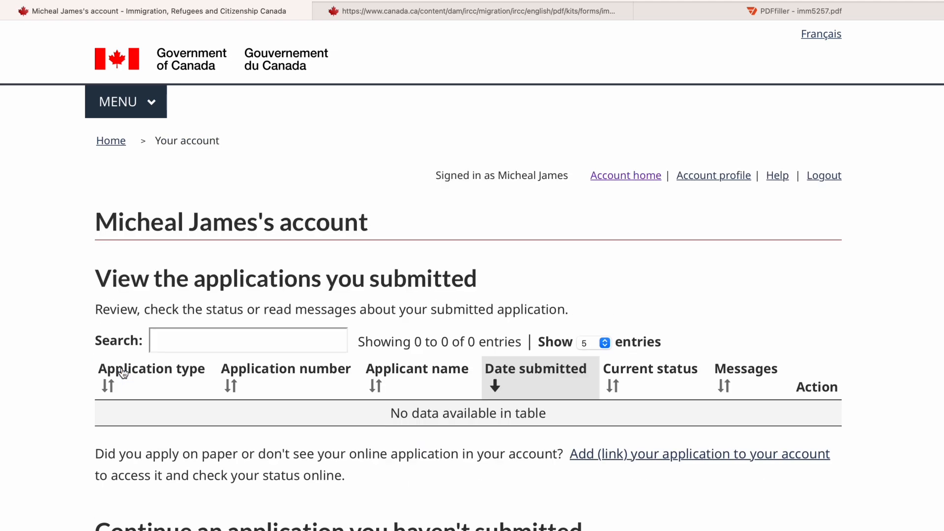
scroll(279, 407, "down", 9)
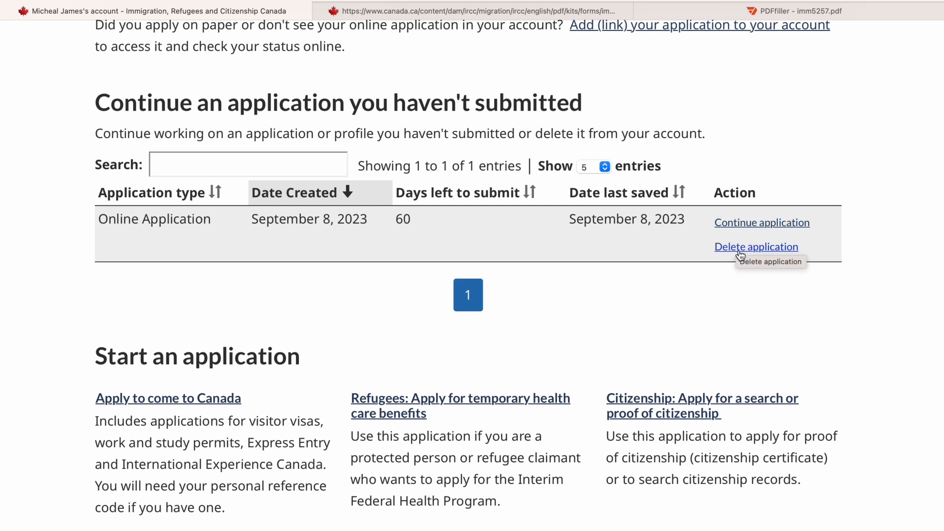
left_click(753, 229)
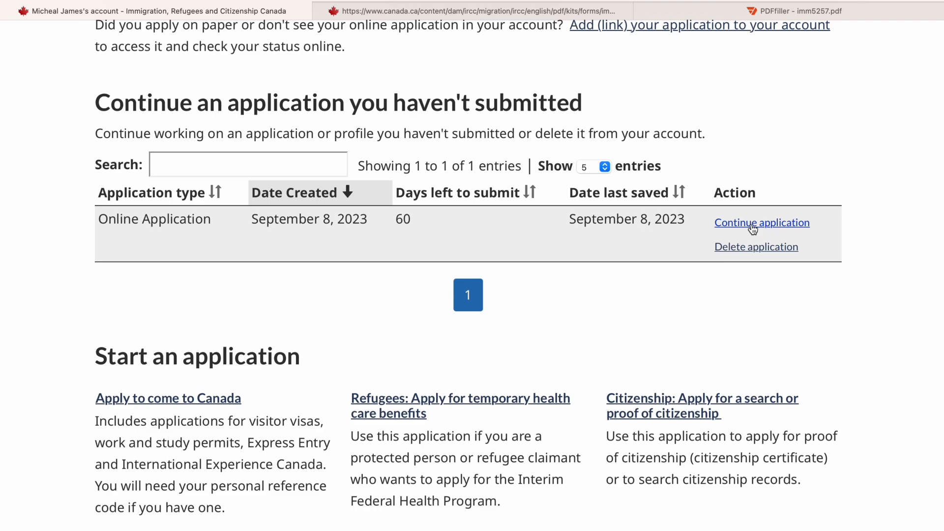
scroll(752, 229, "down", 15)
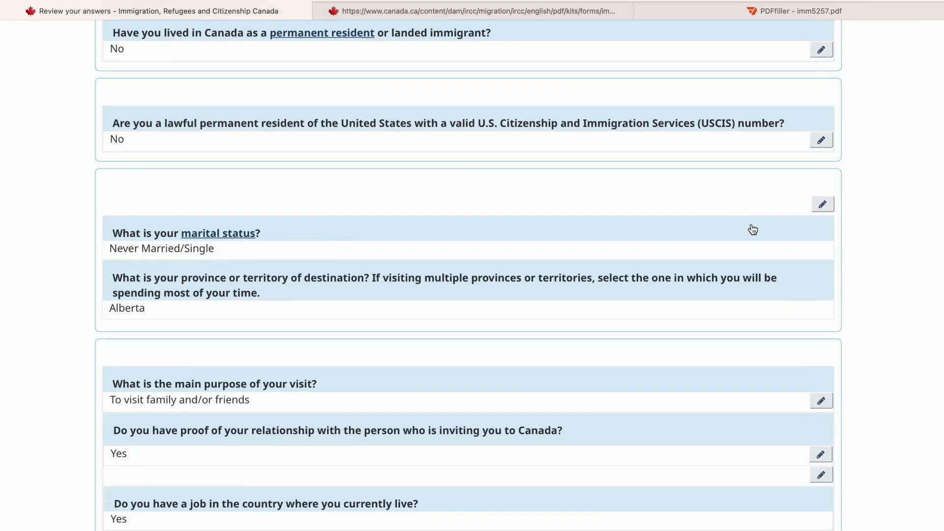
Move past the Review your answers and submitting pages to the document checklist
scroll(753, 229, "down", 10)
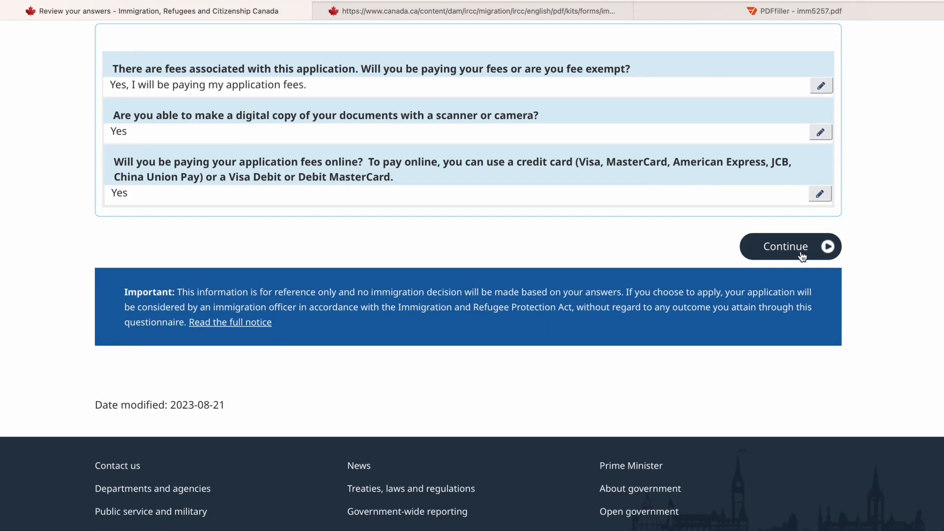
left_click(800, 249)
scroll(783, 185, "down", 20)
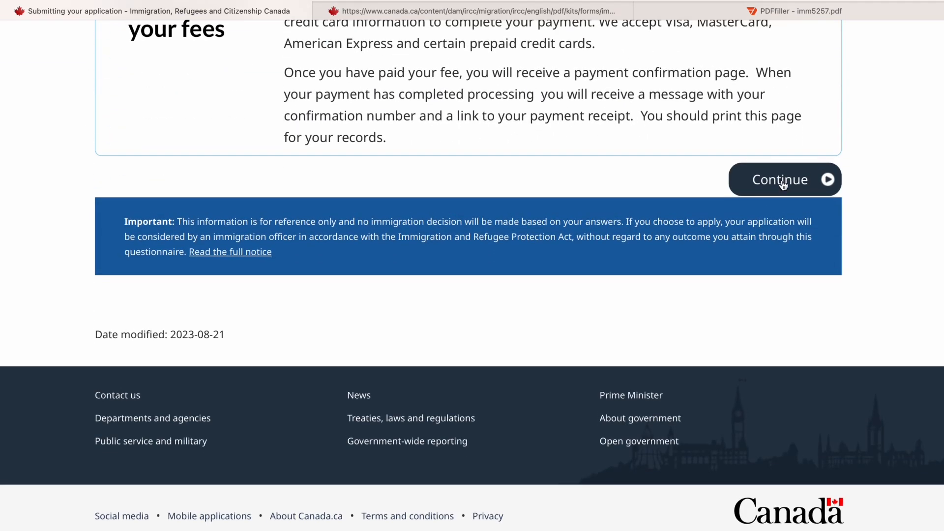
left_click(783, 185)
Review the required documents and $185 fee estimate, then choose Exit questionnaire
scroll(782, 185, "down", 15)
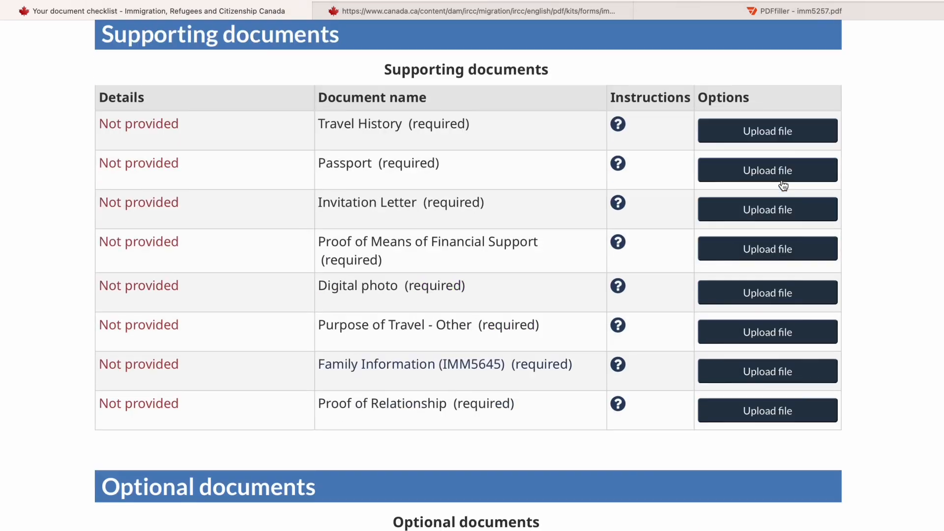
scroll(783, 185, "up", 3)
scroll(783, 185, "down", 4)
scroll(783, 185, "up", 5)
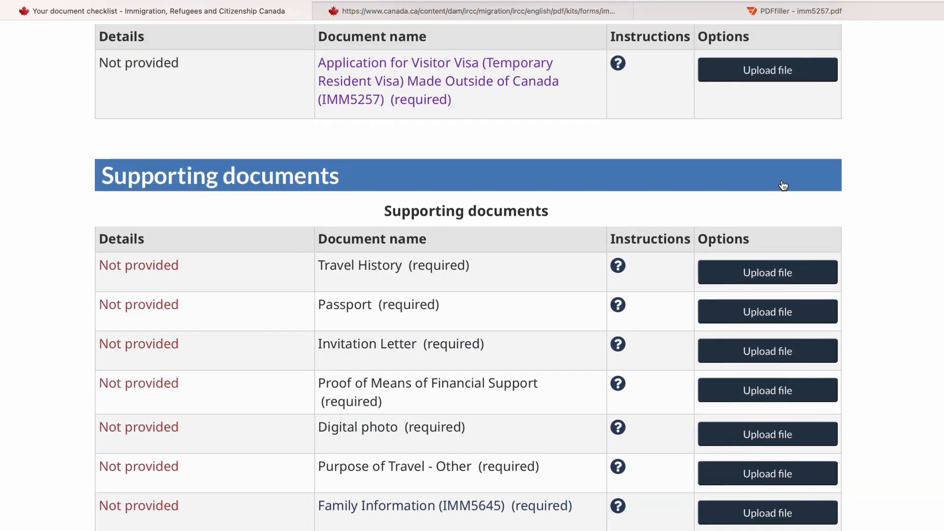
scroll(783, 184, "up", 2)
scroll(783, 184, "up", 2)
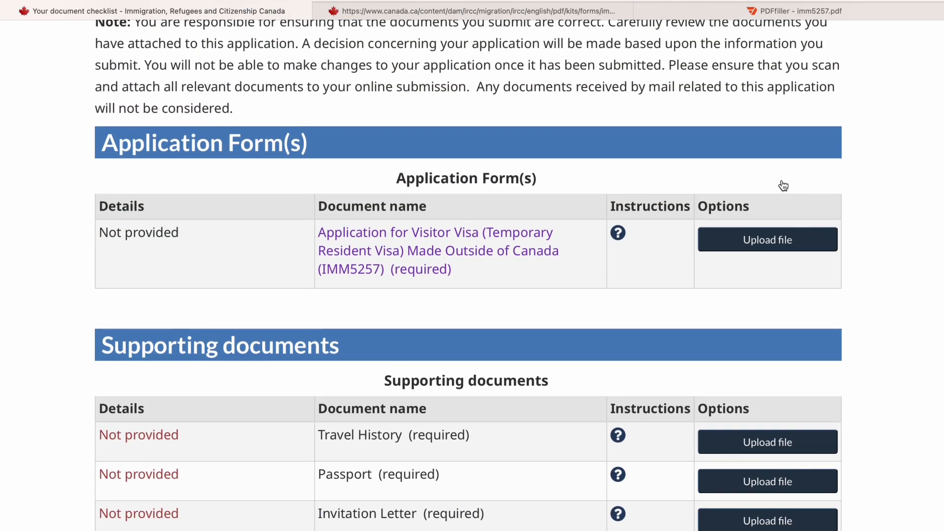
scroll(783, 185, "up", 2)
scroll(783, 184, "down", 20)
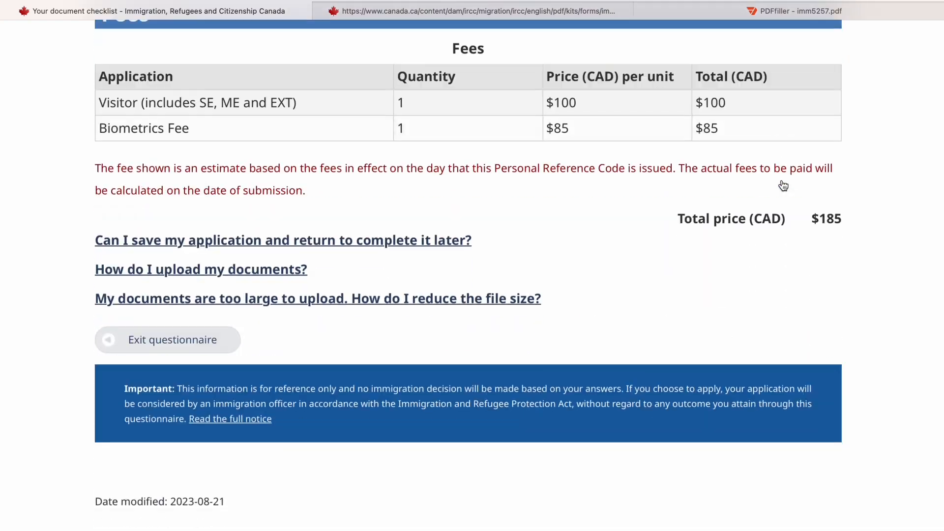
scroll(784, 186, "up", 20)
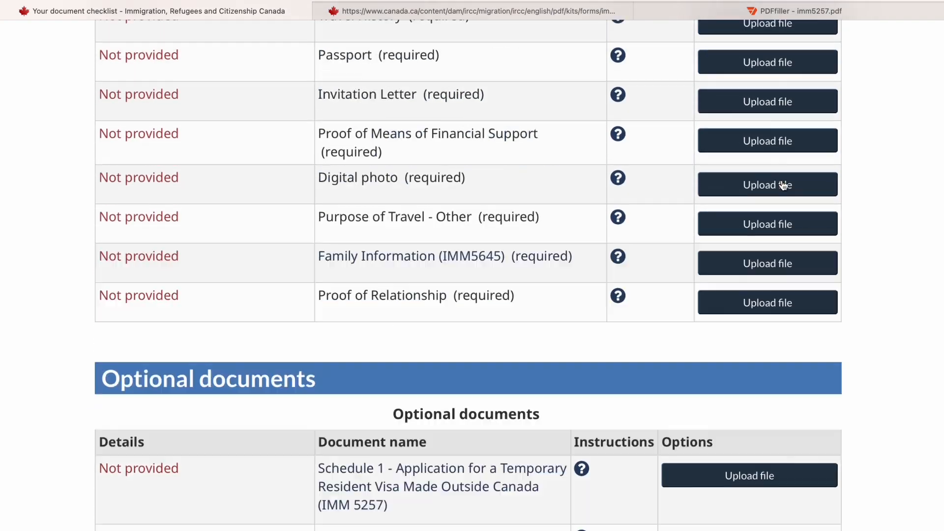
scroll(782, 187, "up", 15)
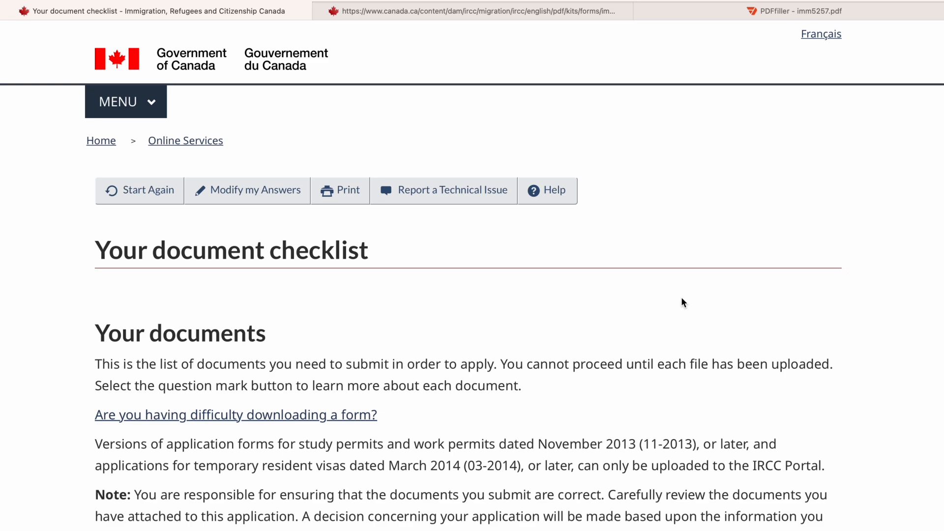
scroll(681, 302, "down", 20)
scroll(682, 301, "down", 12)
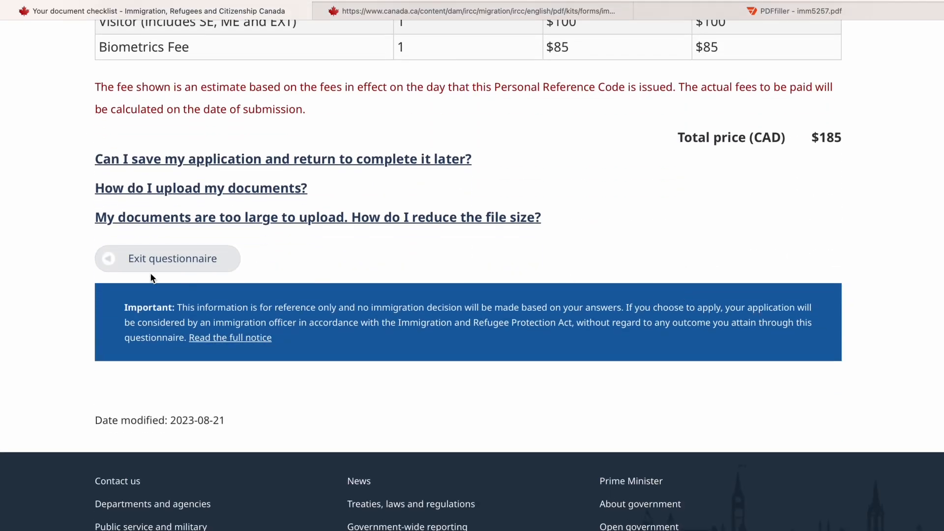
left_click(154, 260)
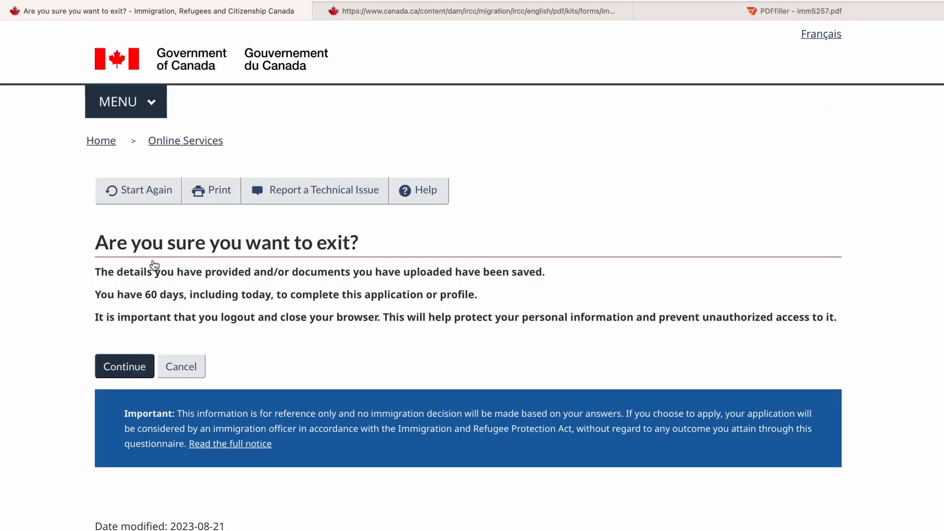
Confirm the exit and locate the Online Application saved September 8, 2023, with 60 days left
left_click(125, 368)
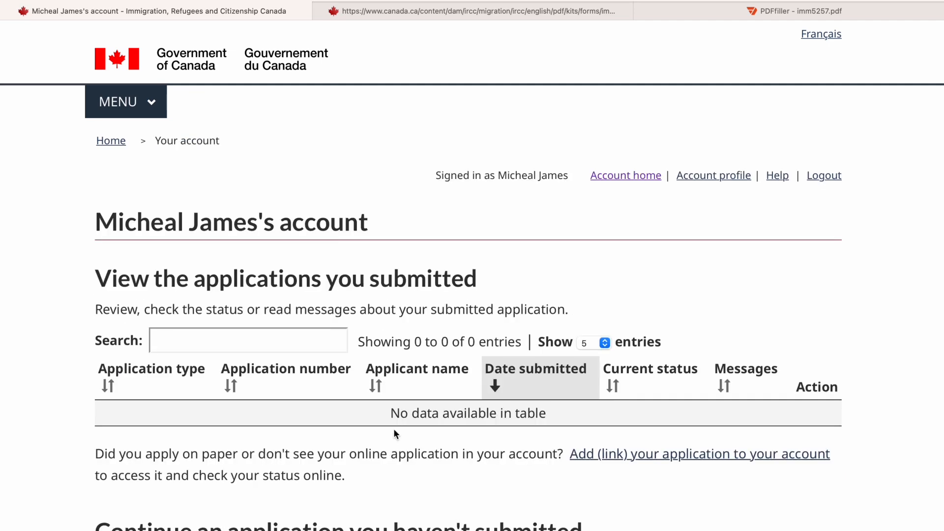
scroll(394, 433, "down", 6)
scroll(393, 433, "down", 2)
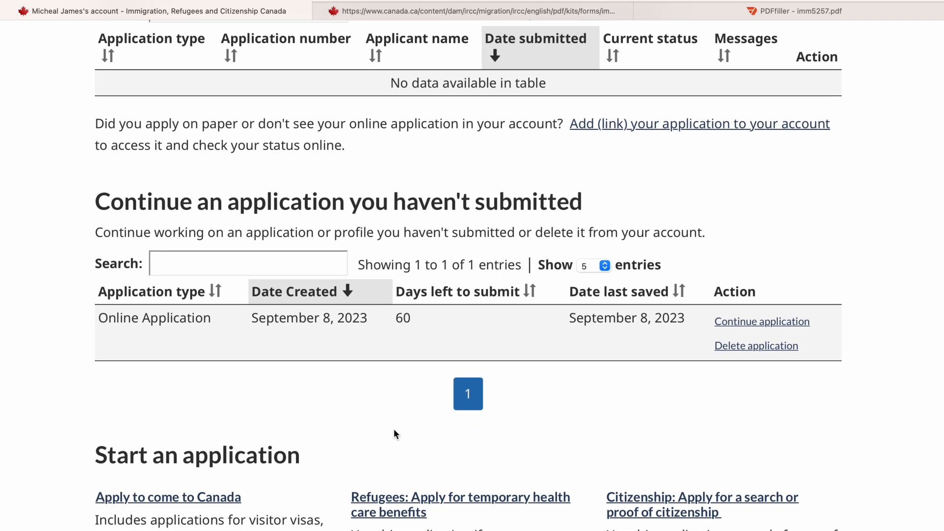
scroll(575, 222, "up", 6)
scroll(575, 222, "up", 2)
scroll(575, 222, "down", 7)
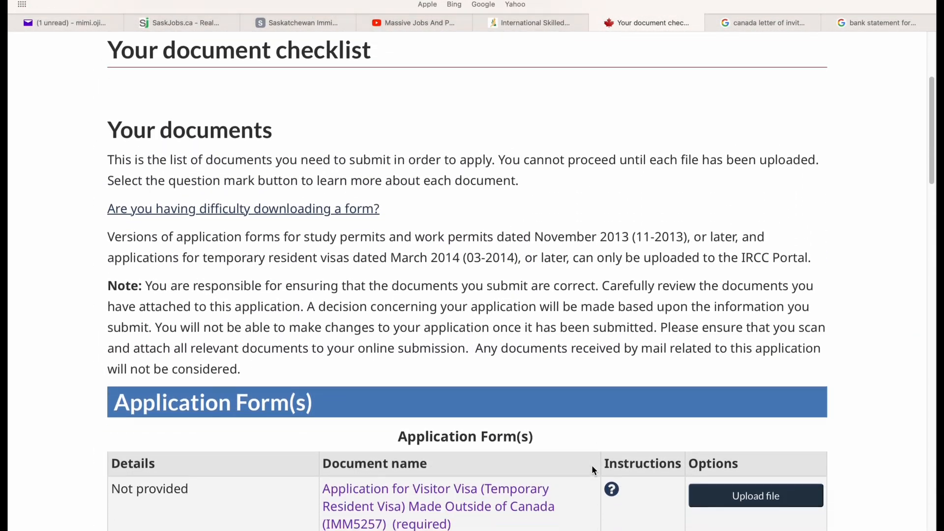
Open a new Safari tab and load the Google homepage from the Start Page favourites
scroll(592, 464, "down", 5)
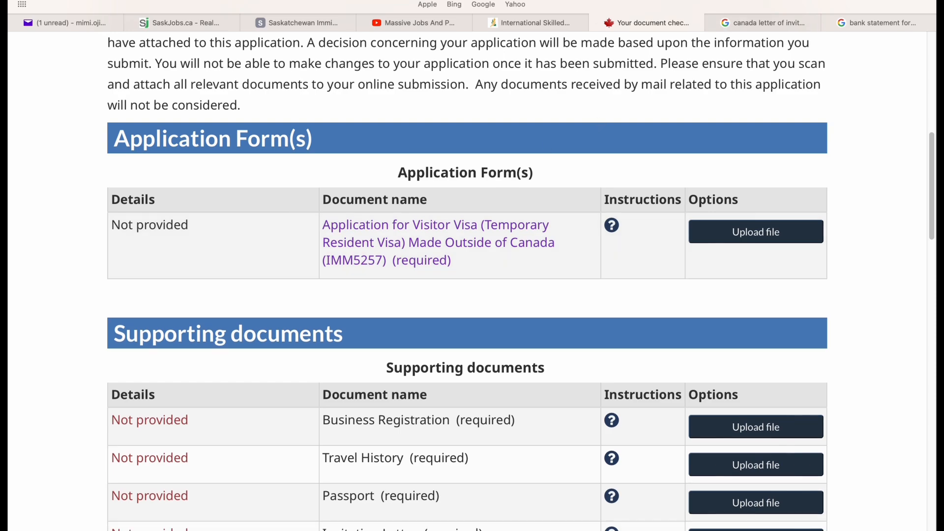
key("cmd+t")
left_click(296, 120)
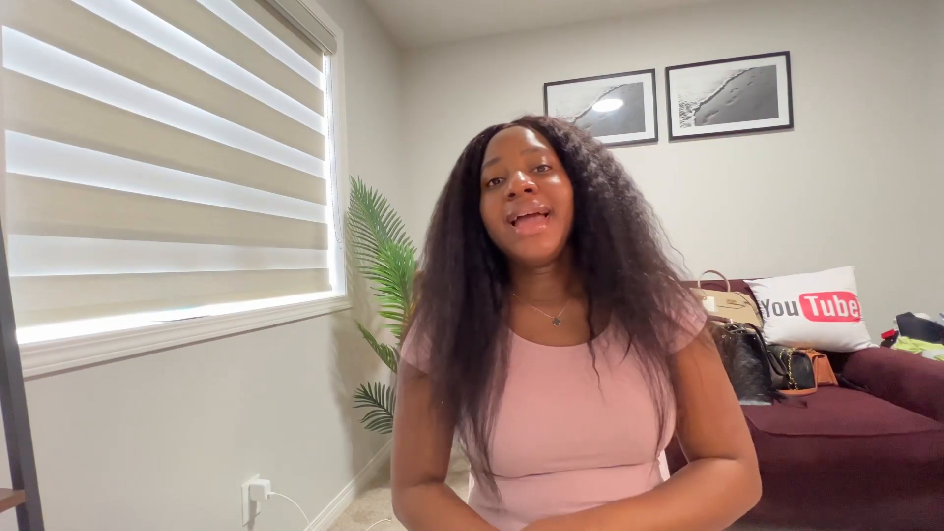